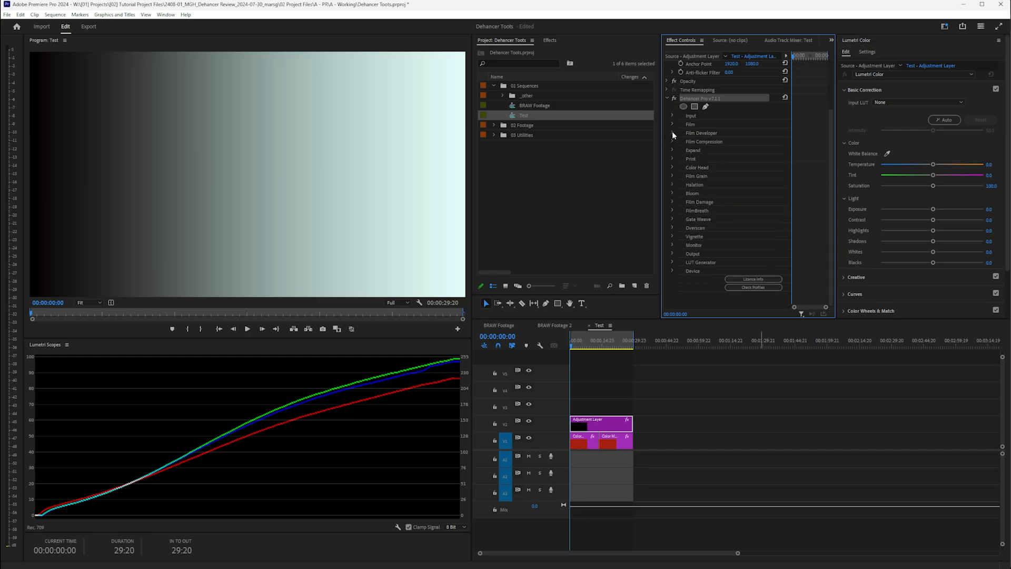
# - Open Film Developer and test Contrast Boost and Gamma Correction extremes, resetting both to 0.0
pyautogui.click(610, 431)
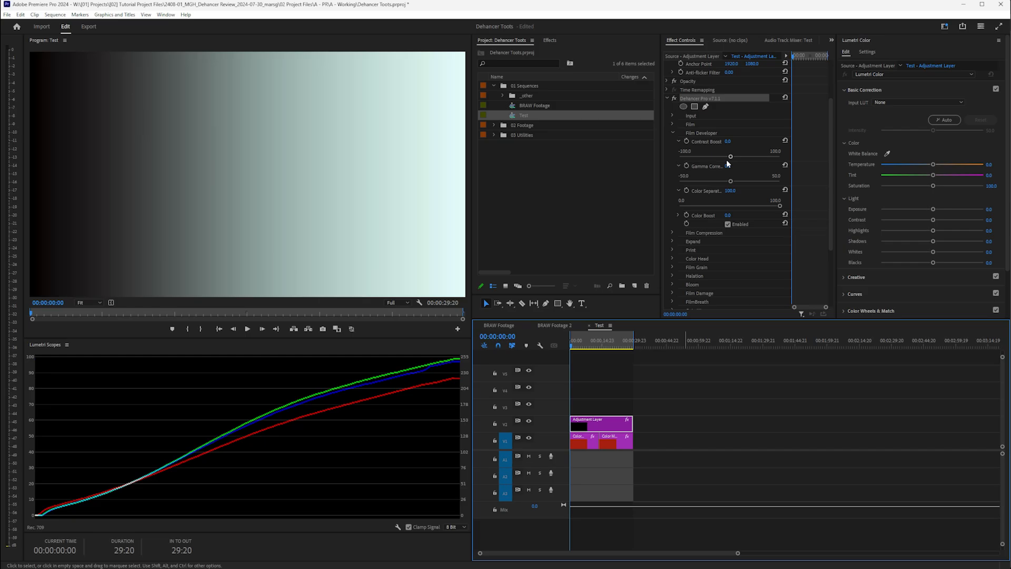
pyautogui.moveTo(730, 157); pyautogui.dragTo(667, 168)
pyautogui.hotkey('ctrl', 'z')
pyautogui.moveTo(730, 181); pyautogui.dragTo(757, 158)
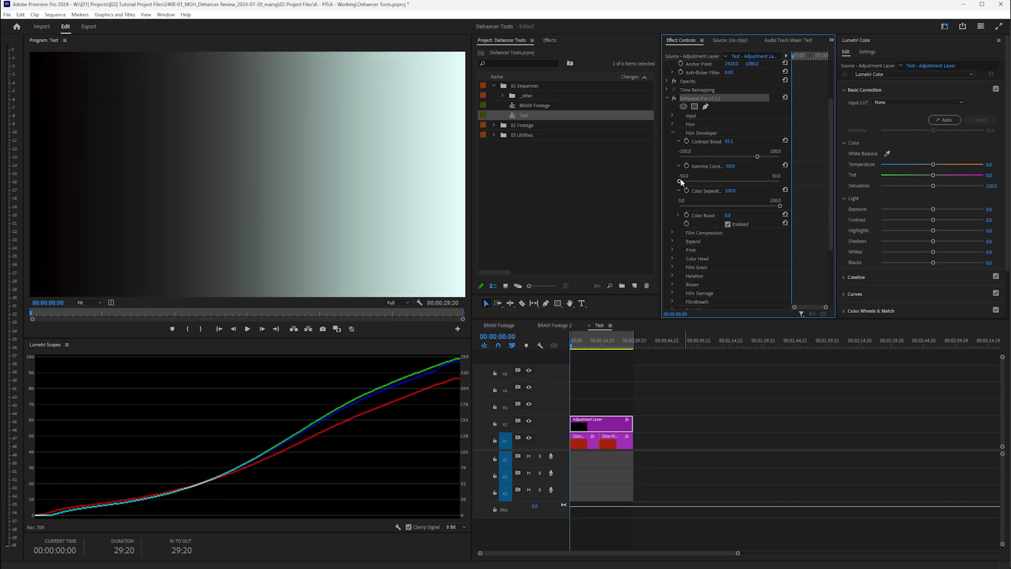
pyautogui.moveTo(681, 181); pyautogui.dragTo(756, 180)
pyautogui.click(784, 140)
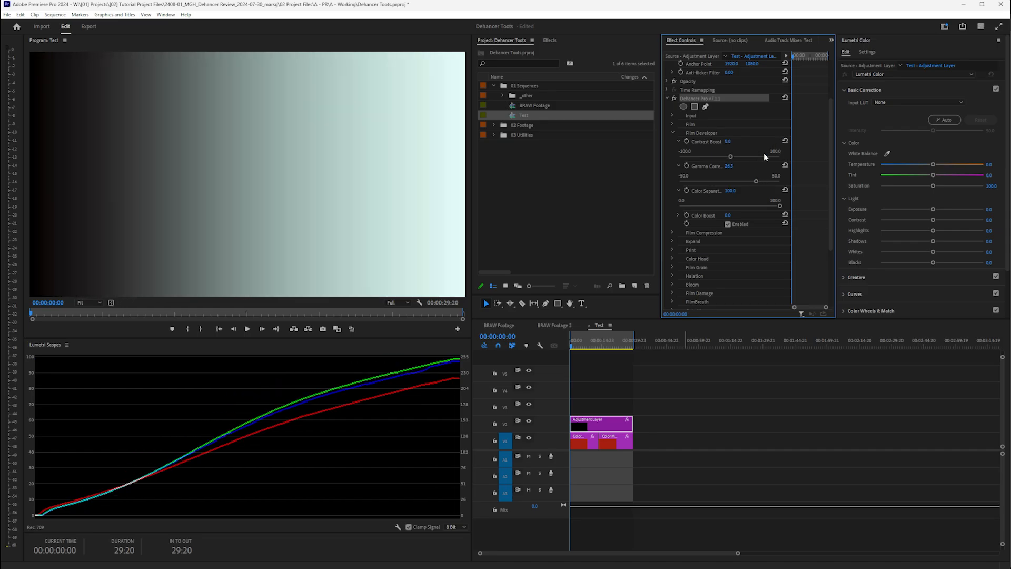
pyautogui.moveTo(756, 181); pyautogui.dragTo(753, 181)
pyautogui.click(785, 164)
# - Try Contrast Boost -36 with Gamma 50, undo, then set Contrast Boost 53.5 and preview 00:00:18:18
pyautogui.moveTo(730, 156); pyautogui.dragTo(666, 162)
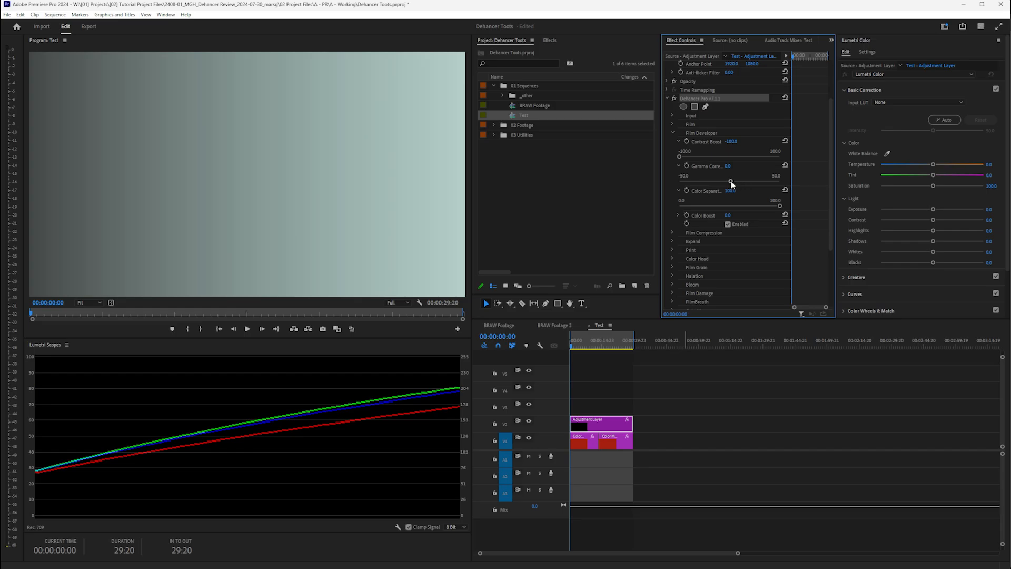
pyautogui.moveTo(731, 183); pyautogui.dragTo(667, 184)
pyautogui.hotkey('ctrl', 'z')
pyautogui.hotkey('ctrl', 'z')
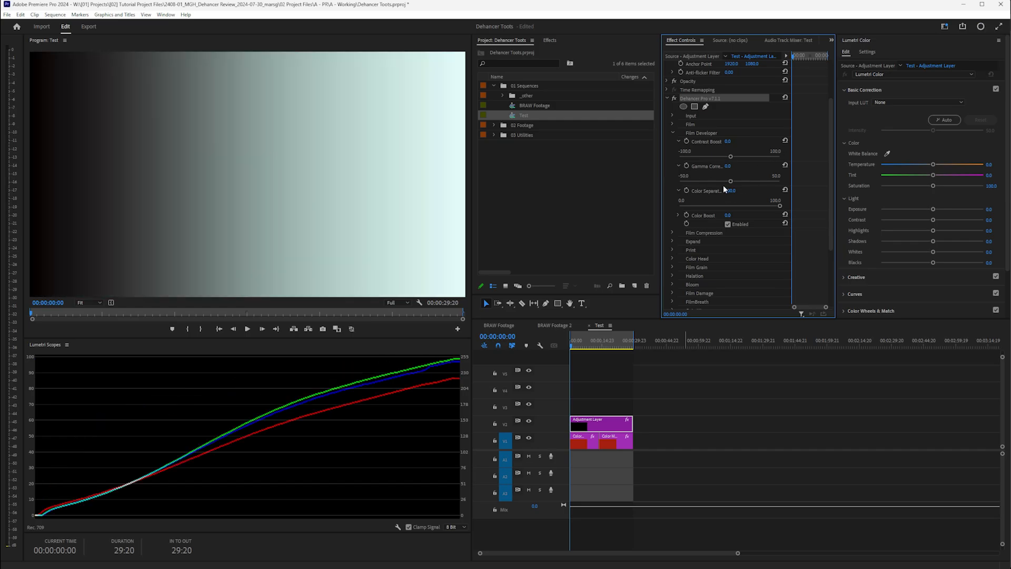
pyautogui.moveTo(730, 157); pyautogui.dragTo(756, 157)
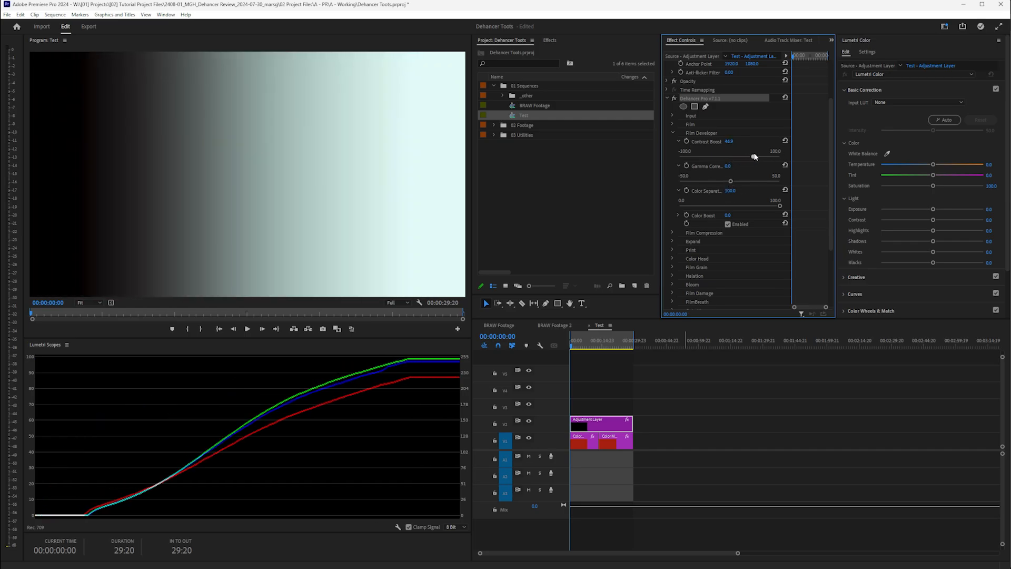
pyautogui.click(610, 342)
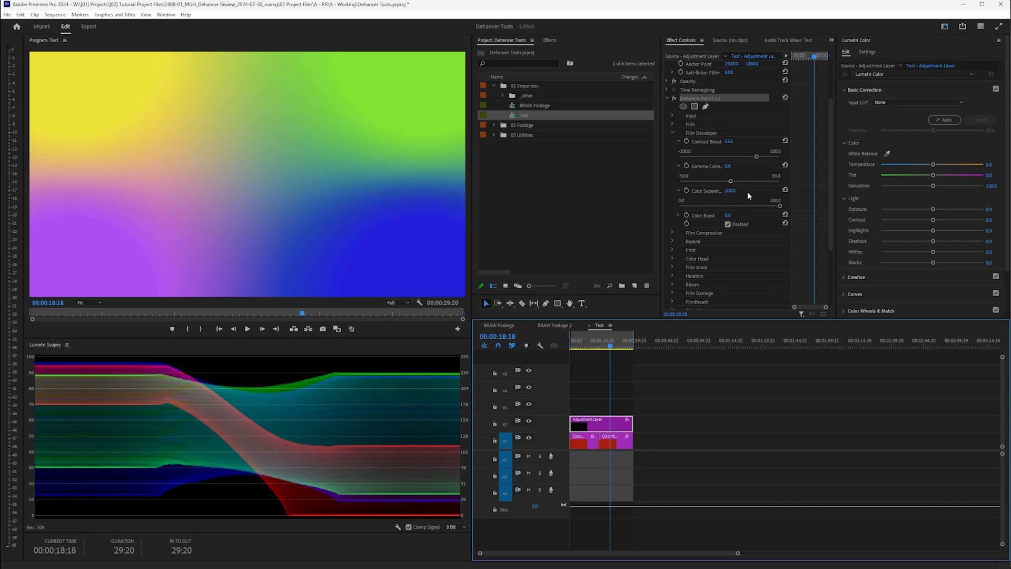
# - Lower Color Separation to about 21.6, reset Contrast Boost, and raise Color Boost to about 64
pyautogui.moveTo(777, 205); pyautogui.dragTo(805, 206)
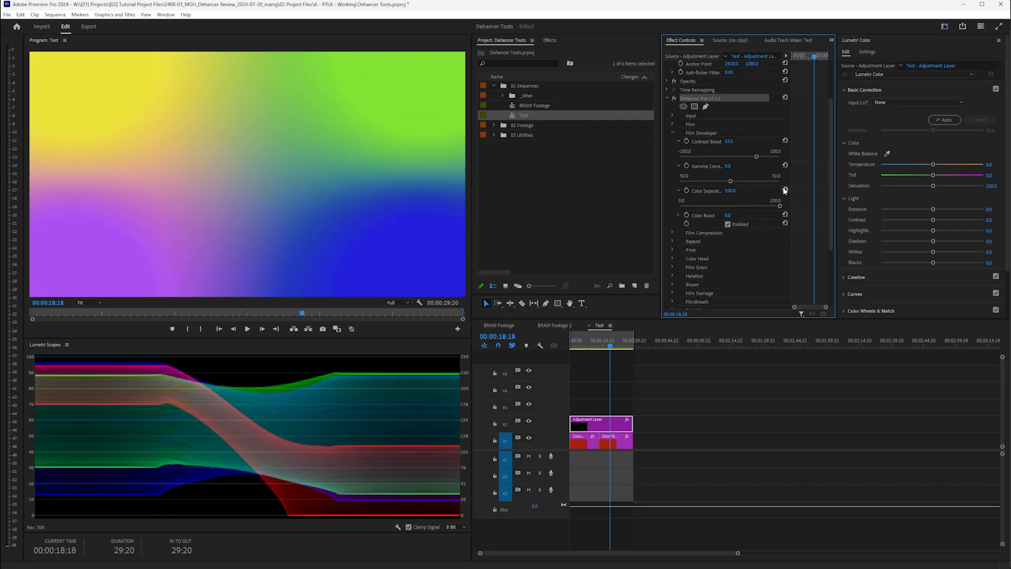
pyautogui.click(784, 141)
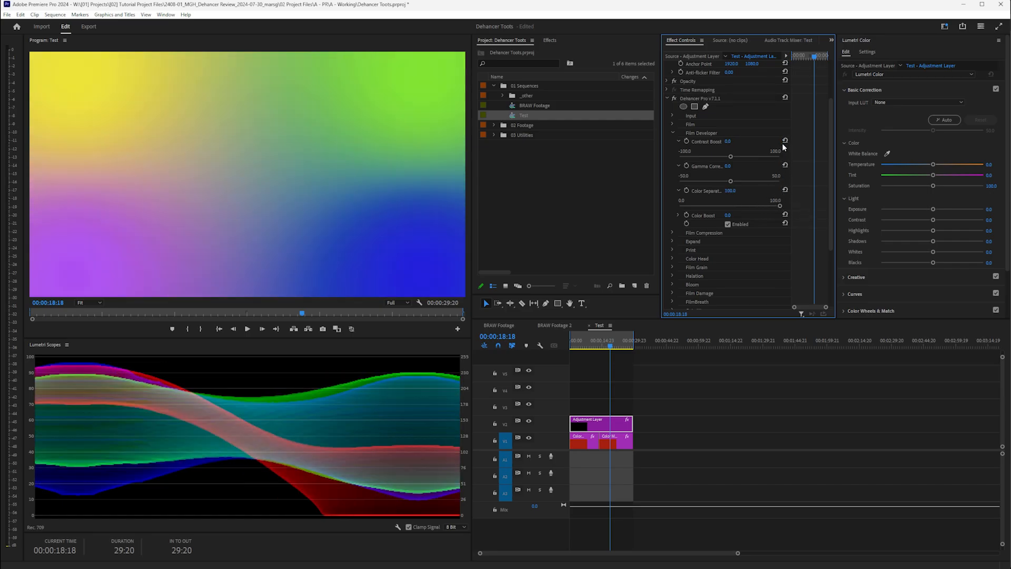
pyautogui.click(678, 216)
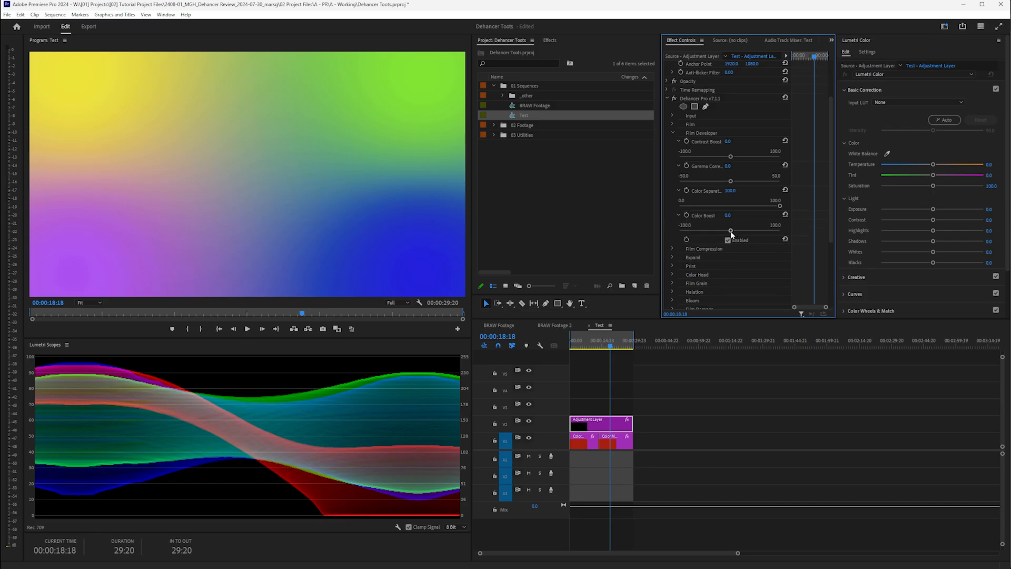
pyautogui.moveTo(731, 230); pyautogui.dragTo(674, 230)
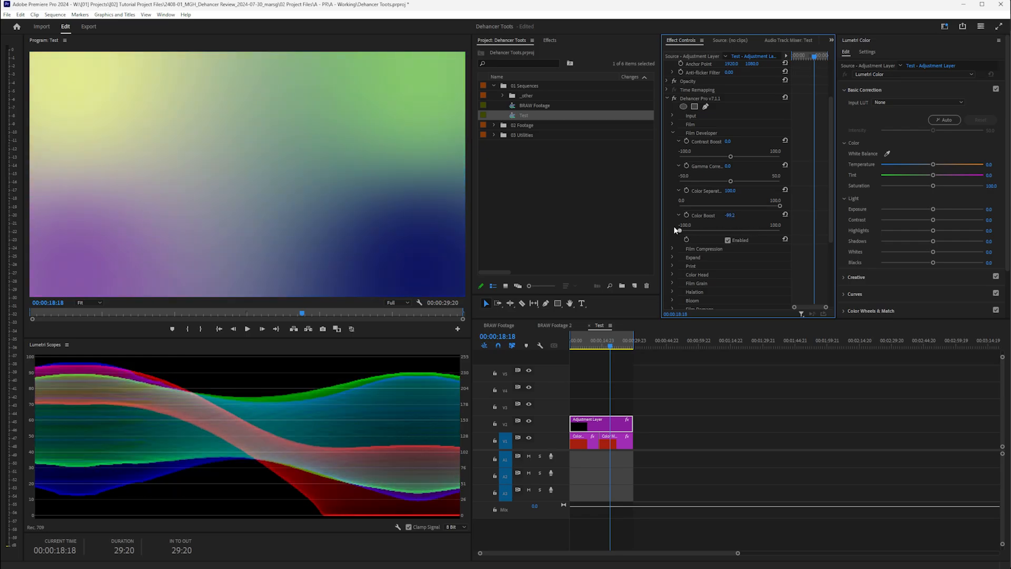
# - Reset Color Boost to 0.0 and swap Film Developer for the Film Compression section
pyautogui.click(784, 215)
pyautogui.click(673, 133)
pyautogui.click(673, 141)
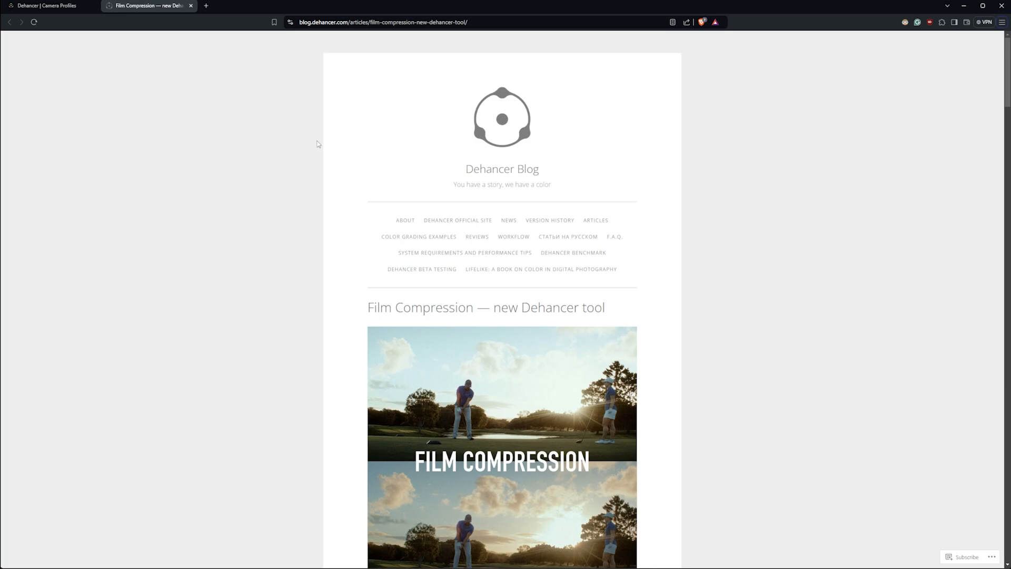
pyautogui.scroll(-5, 404, 205)
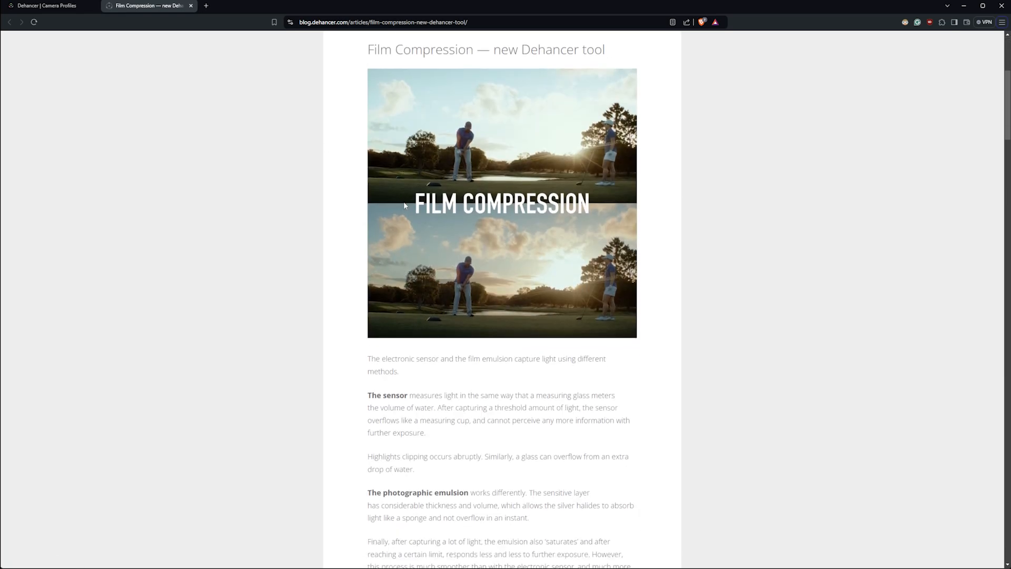
pyautogui.scroll(-7, 404, 206)
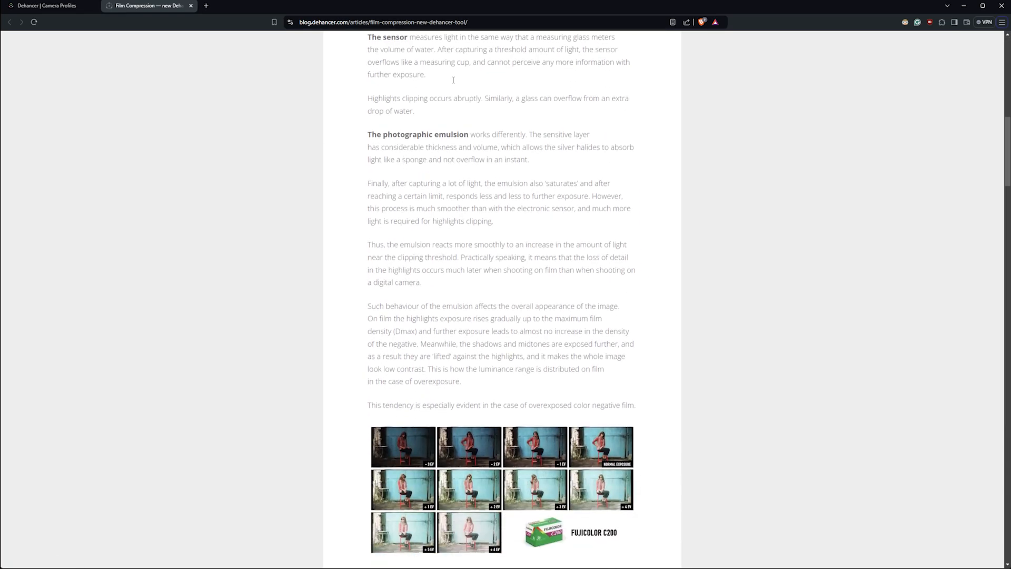
pyautogui.scroll(-10, 467, 230)
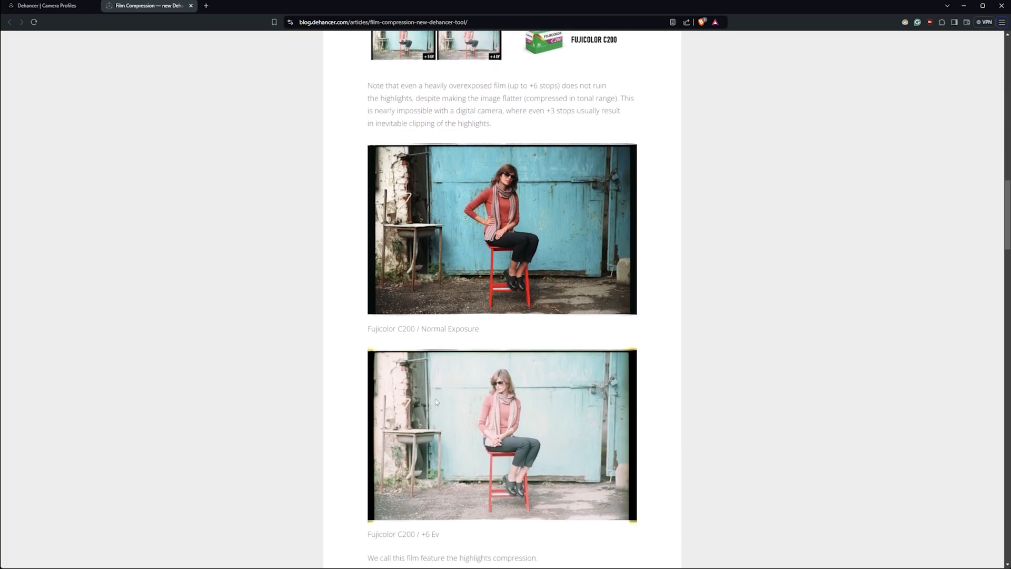
pyautogui.scroll(20, 584, 365)
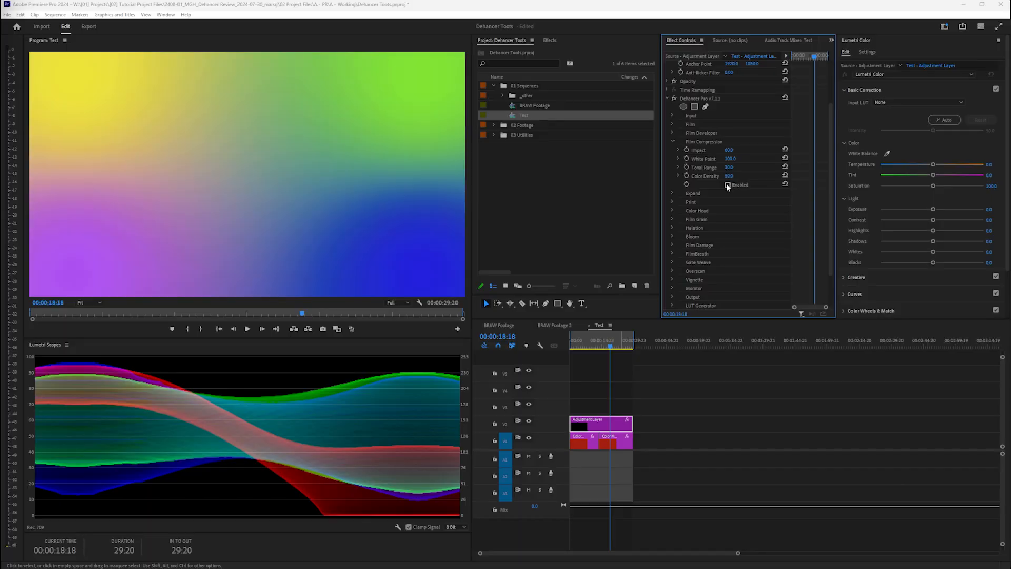
# - Enable Film Compression and move to the grey gradient frame at 00:00:03:20
pyautogui.click(728, 184)
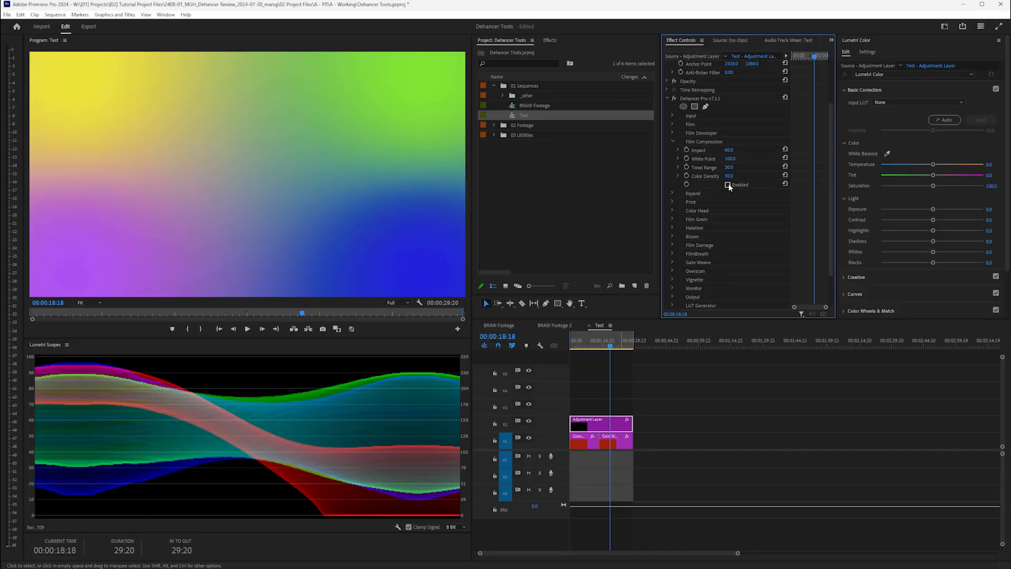
pyautogui.click(727, 184)
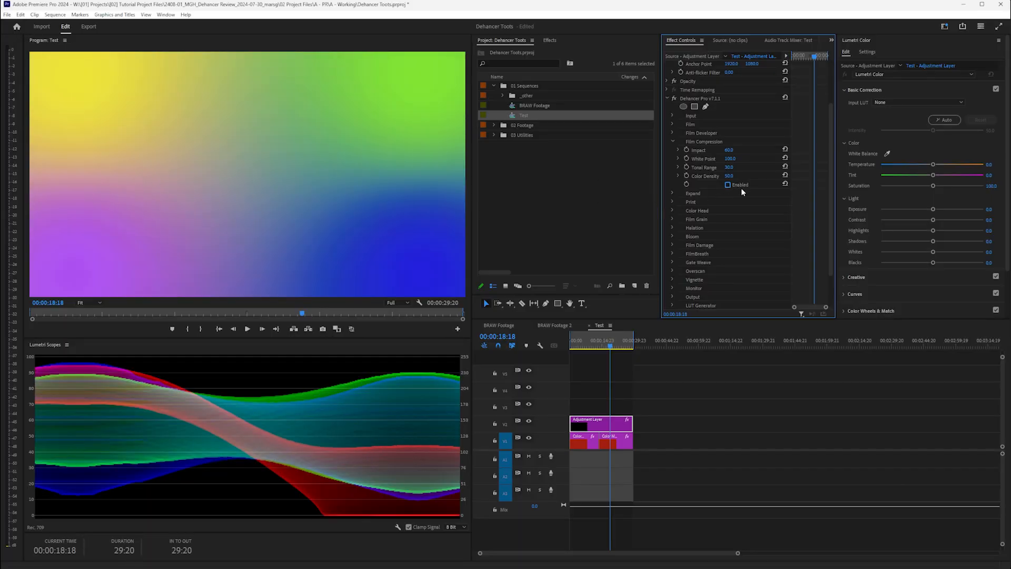
pyautogui.click(727, 185)
pyautogui.click(578, 340)
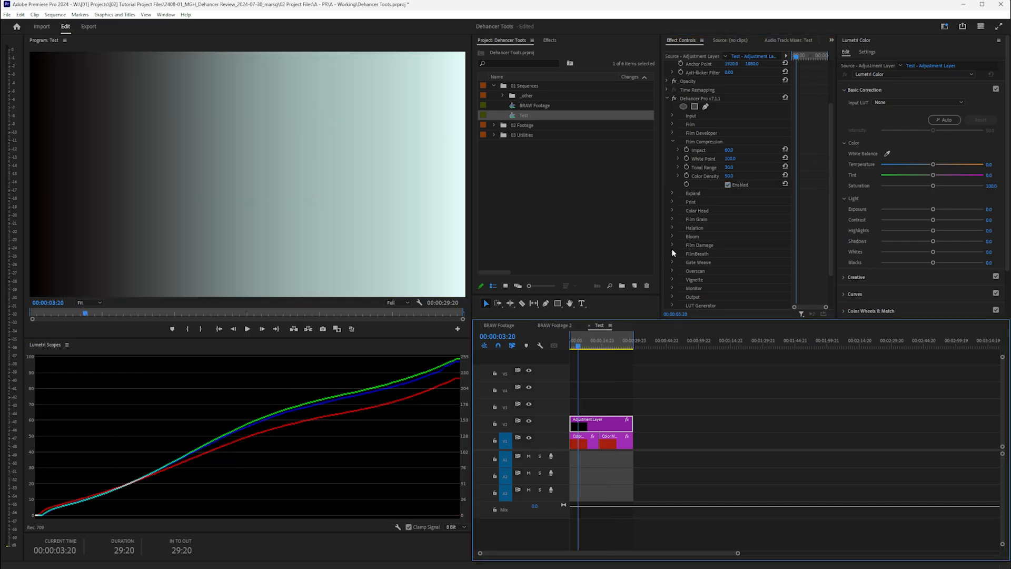
# - Toggle Film Compression off and on repeatedly to compare the highlights, leaving it enabled
pyautogui.click(727, 184)
pyautogui.click(728, 184)
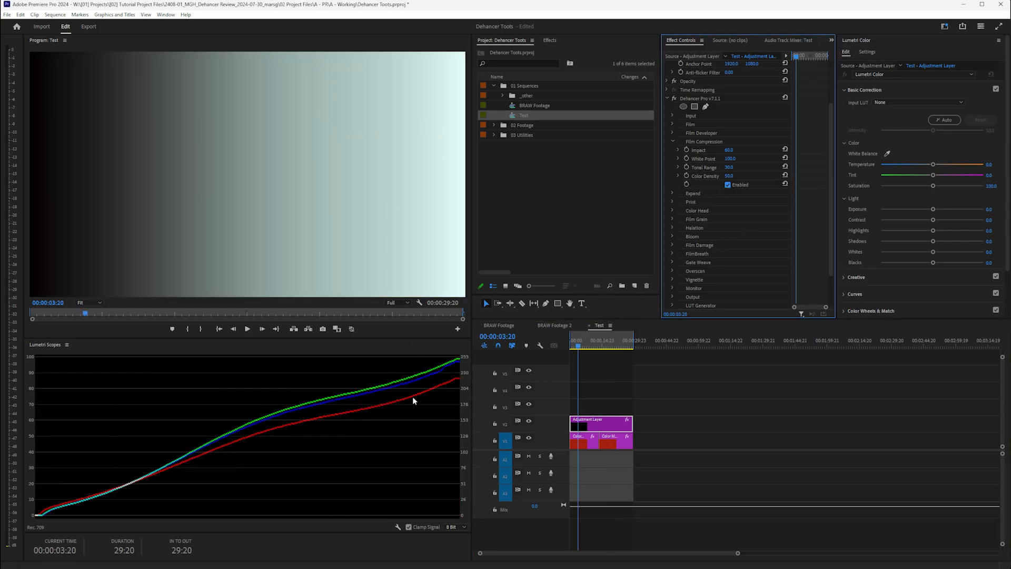
pyautogui.click(728, 185)
pyautogui.click(727, 184)
pyautogui.click(728, 185)
pyautogui.click(727, 184)
pyautogui.click(728, 185)
pyautogui.click(728, 184)
pyautogui.click(728, 185)
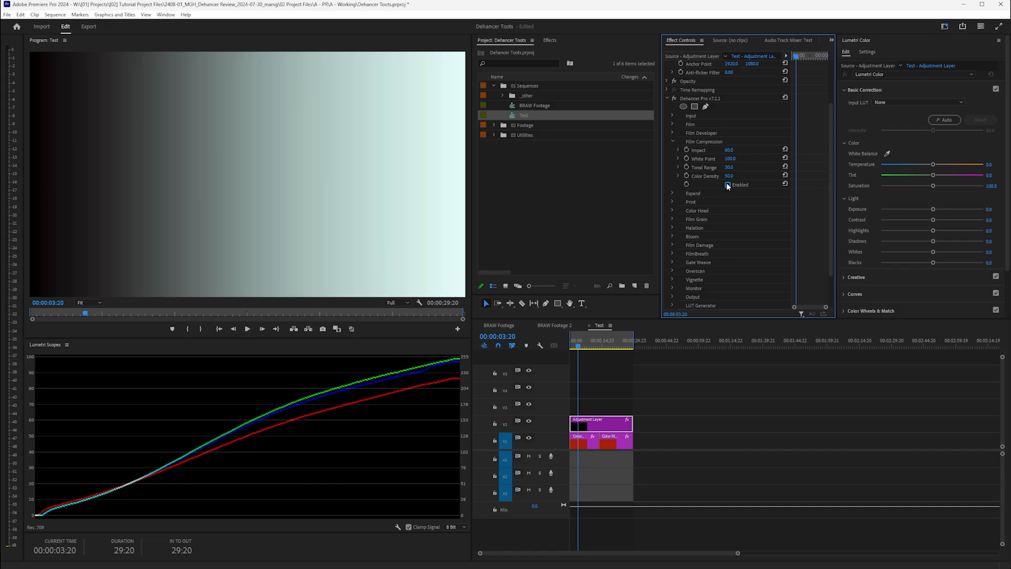
pyautogui.click(727, 185)
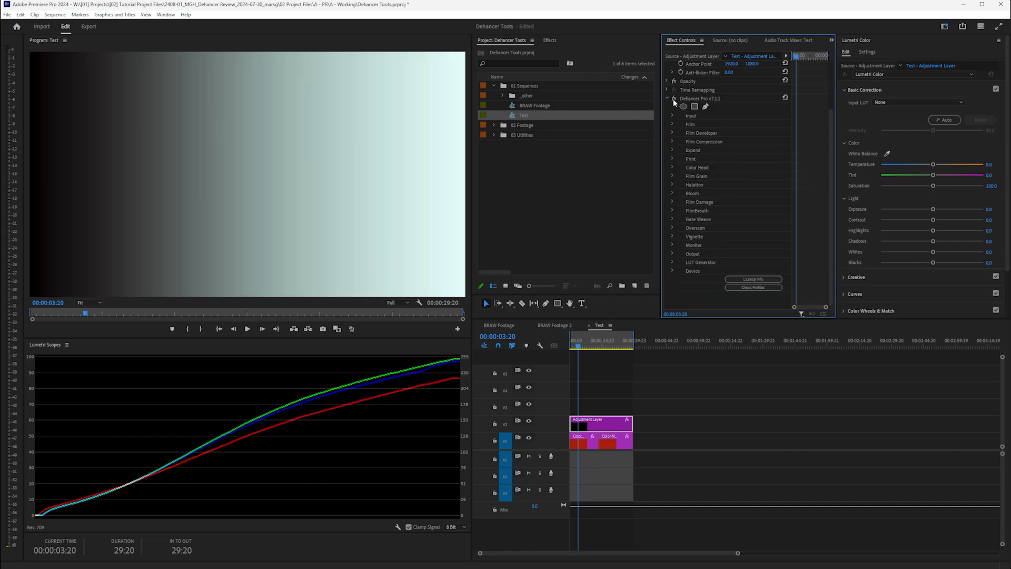
# - In Expand, raise Black Point to crush the shadows and lower White Point to about 72
pyautogui.click(673, 150)
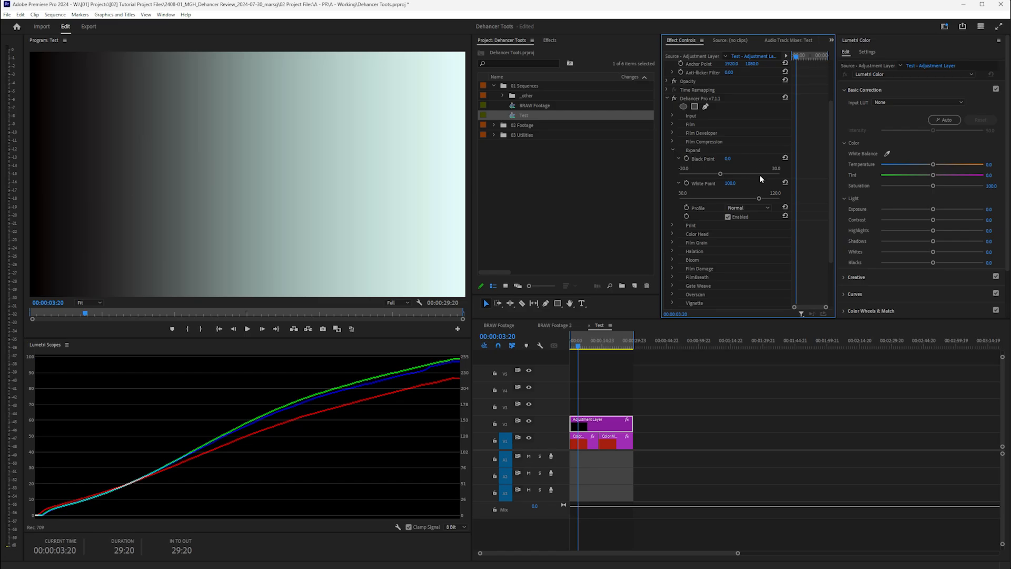
pyautogui.click(721, 174)
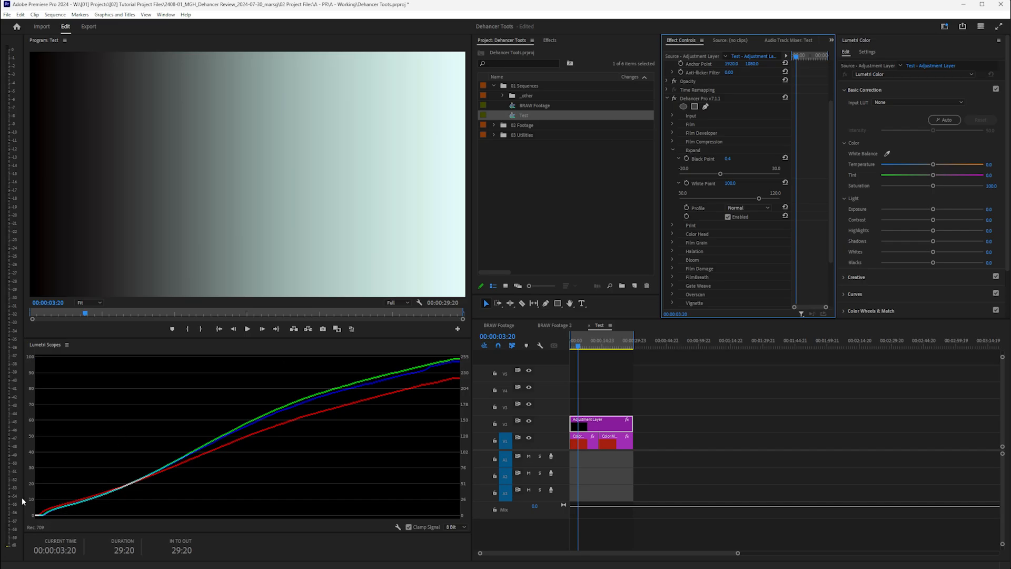
pyautogui.moveTo(720, 175); pyautogui.dragTo(784, 178)
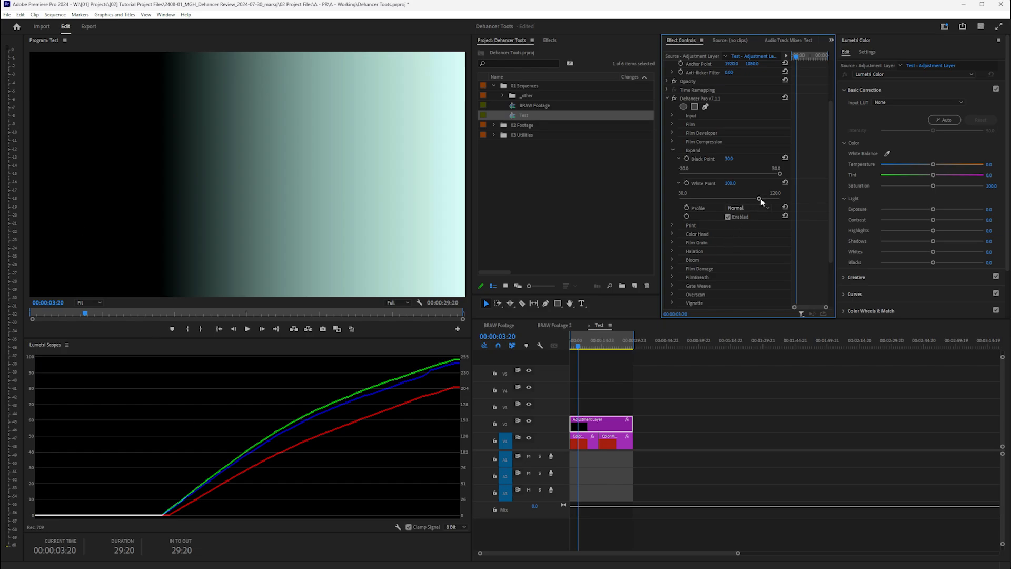
pyautogui.moveTo(760, 198); pyautogui.dragTo(678, 198)
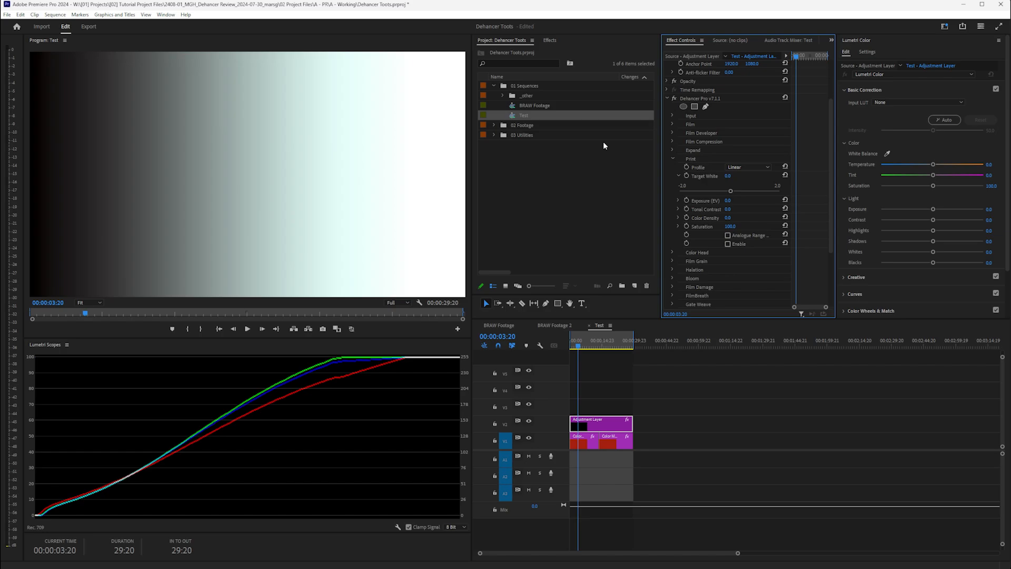
# - Check the print profiles, then test Target White 2.0 and Exposure 1.2, resetting both to 0.0
pyautogui.click(748, 167)
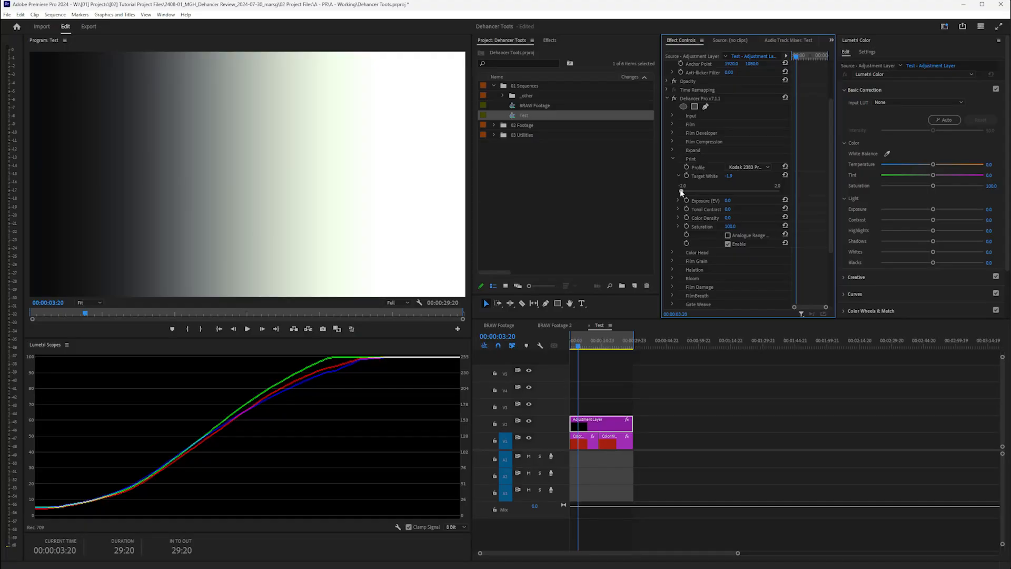
pyautogui.moveTo(758, 190); pyautogui.dragTo(717, 191)
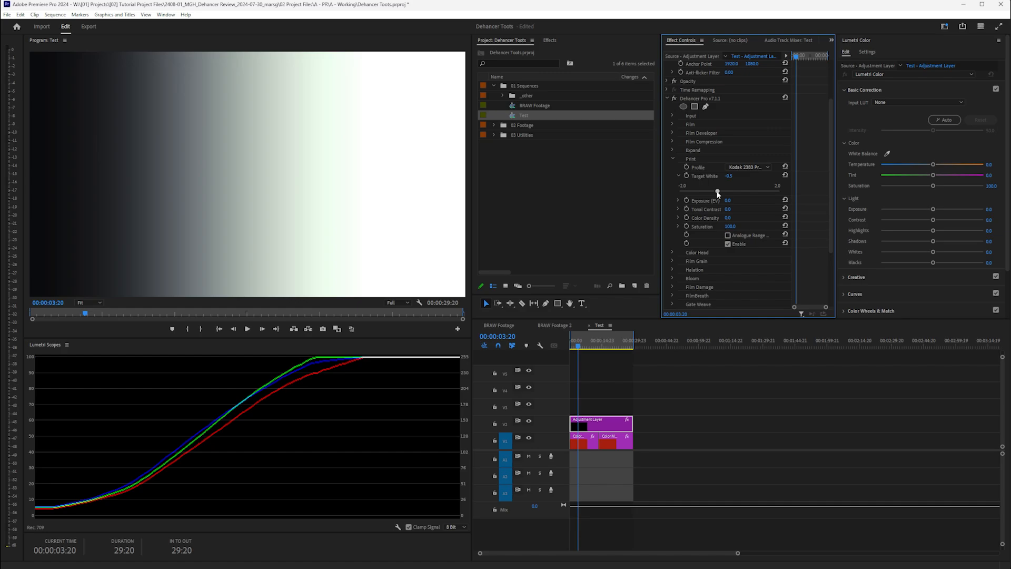
pyautogui.click(785, 176)
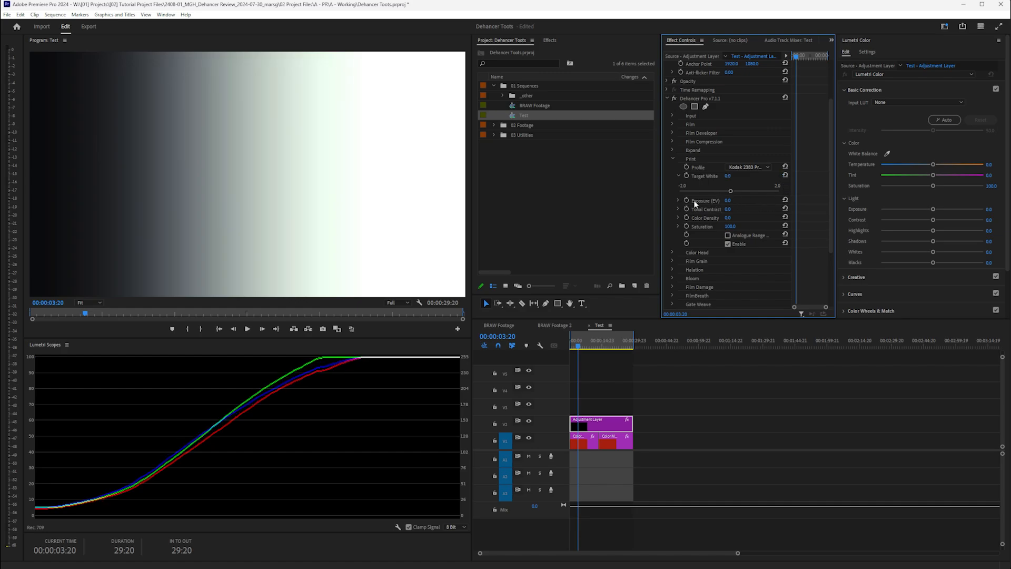
pyautogui.click(677, 200)
pyautogui.moveTo(728, 217); pyautogui.dragTo(687, 212)
pyautogui.click(785, 199)
# - Push Tonal Contrast to 50.0 and strongly negative, reset it, and show the 00:00:19:08 gradient
pyautogui.click(678, 225)
pyautogui.moveTo(730, 240)
pyautogui.mouseDown()
pyautogui.moveTo(770, 240)
pyautogui.moveTo(734, 240)
pyautogui.mouseUp()
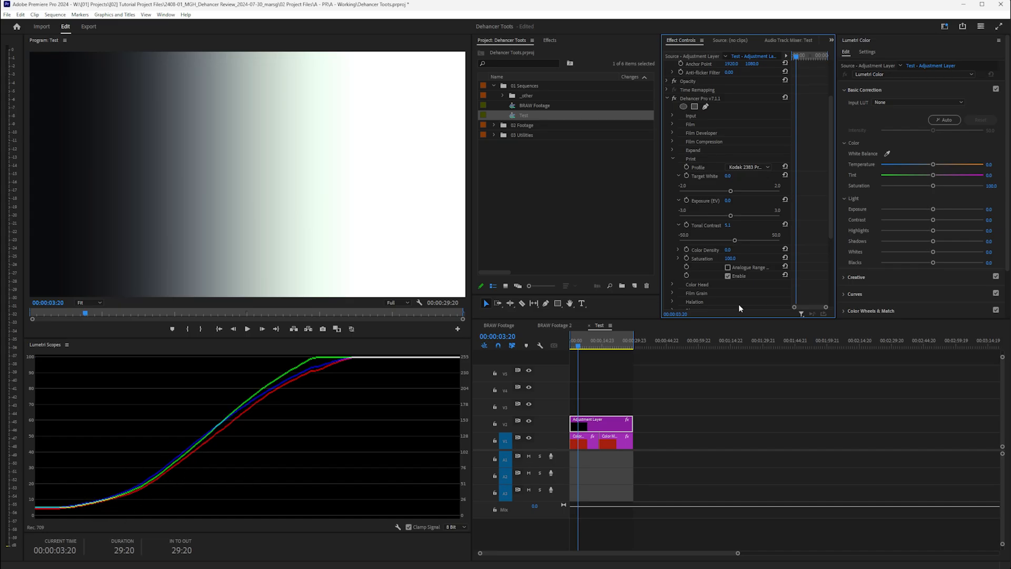
pyautogui.moveTo(735, 226); pyautogui.dragTo(786, 234)
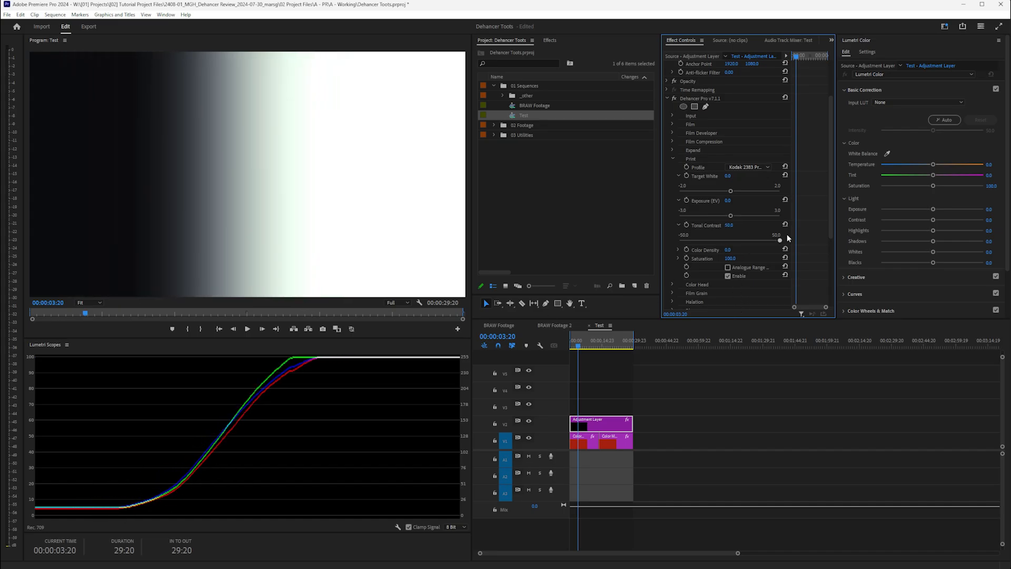
pyautogui.click(784, 224)
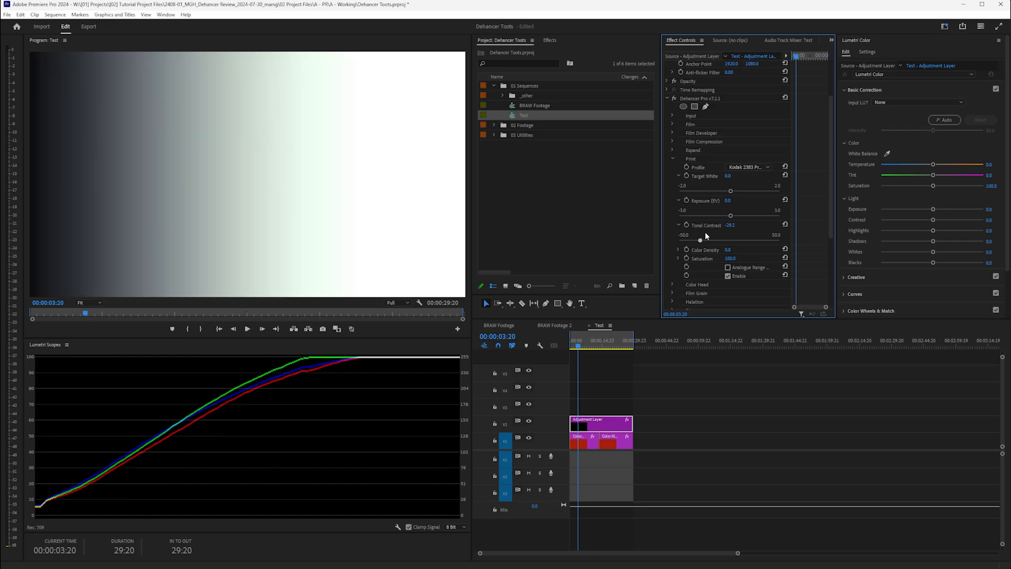
pyautogui.click(678, 249)
pyautogui.moveTo(730, 265); pyautogui.dragTo(759, 264)
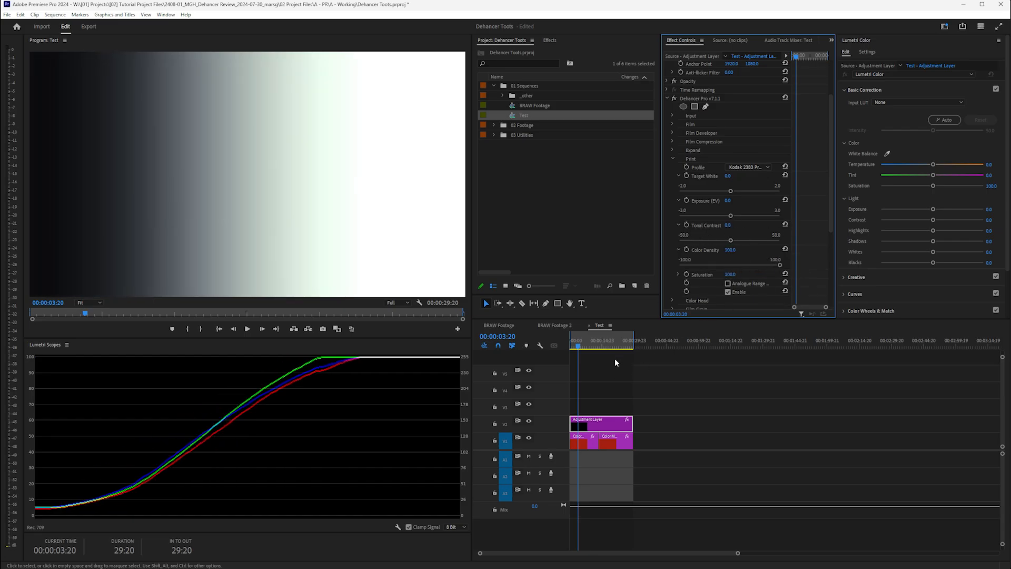
pyautogui.click(611, 342)
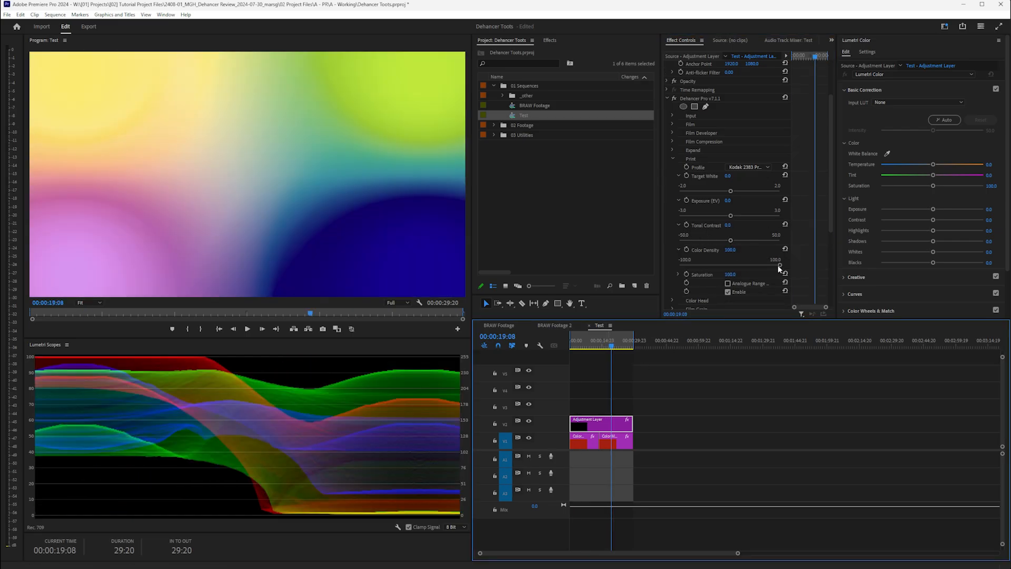
# - Drop Print Color Density to -100.0 and Saturation to 0.0, washing the gradient out
pyautogui.moveTo(779, 266); pyautogui.dragTo(730, 265)
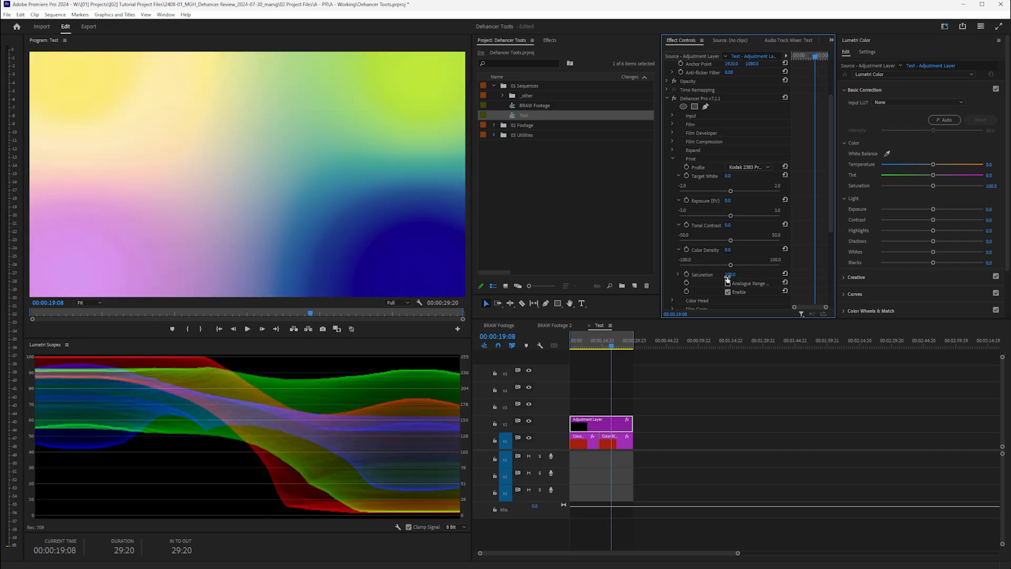
pyautogui.click(677, 274)
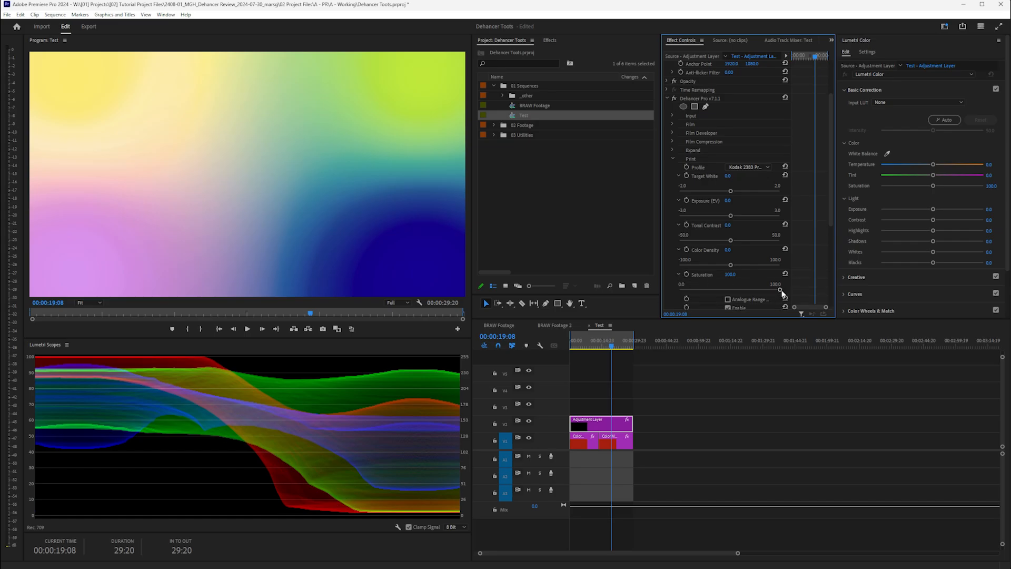
pyautogui.moveTo(781, 290); pyautogui.dragTo(623, 287)
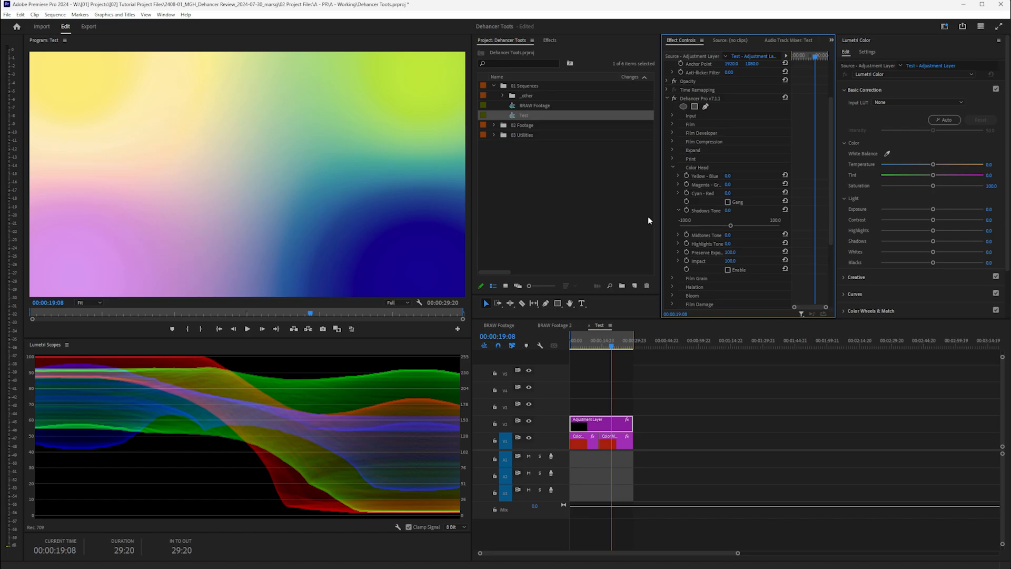
# - Enable Color Head, push Yellow - Blue to 50.0, and sweep Cyan - Red from cyan to red
pyautogui.click(678, 176)
pyautogui.click(728, 286)
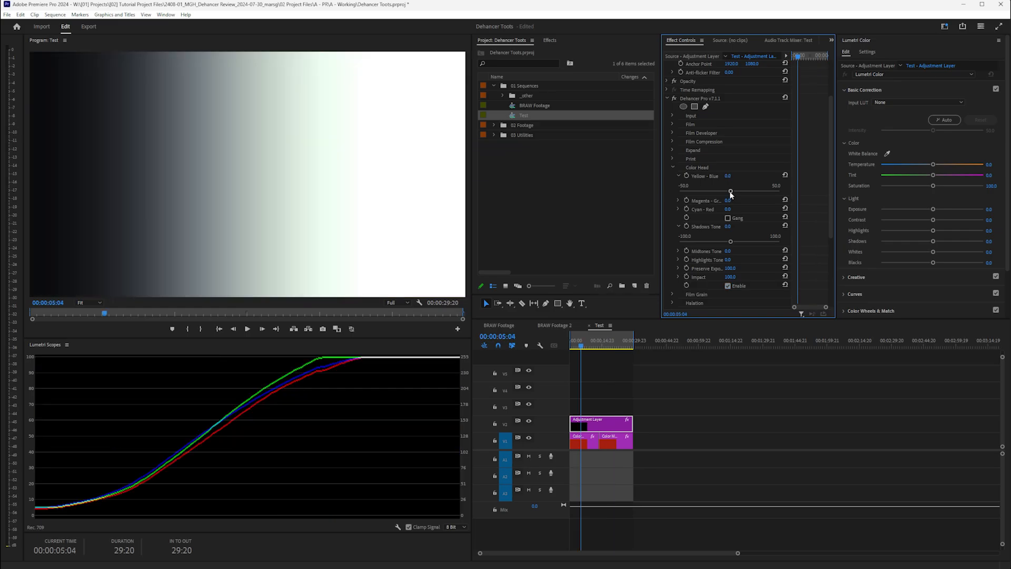
pyautogui.moveTo(730, 191); pyautogui.dragTo(626, 183)
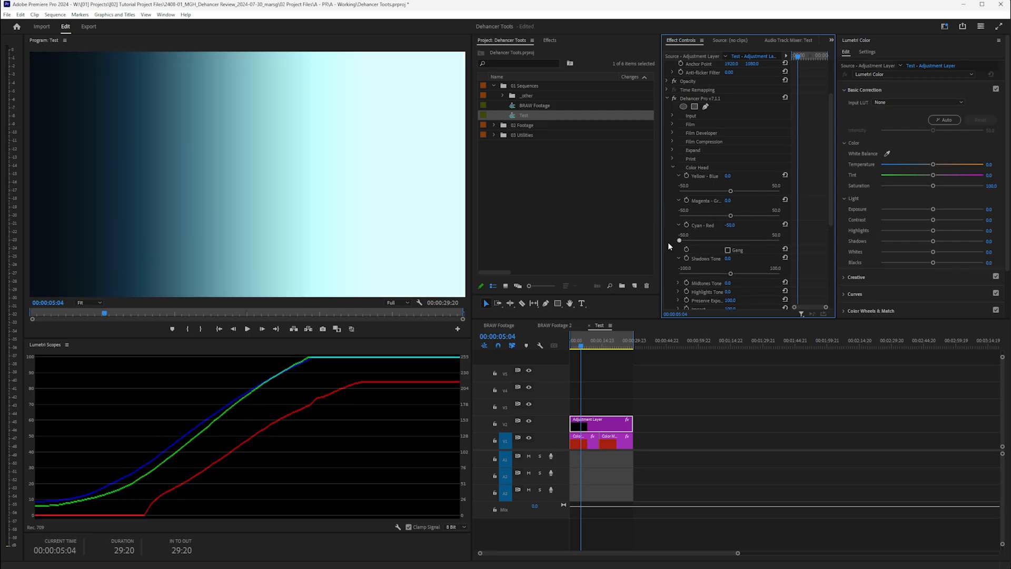
pyautogui.moveTo(679, 240); pyautogui.dragTo(790, 243)
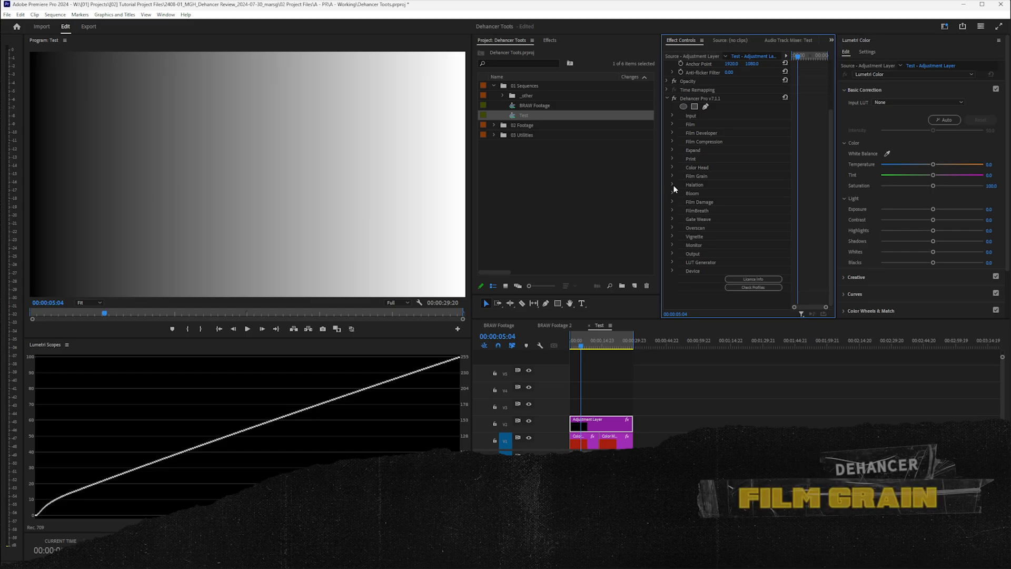
# - Enable Film Grain and cycle its profile through 8 mm ISO 50, 250, 500, then 65 mm ISO 500
pyautogui.click(672, 176)
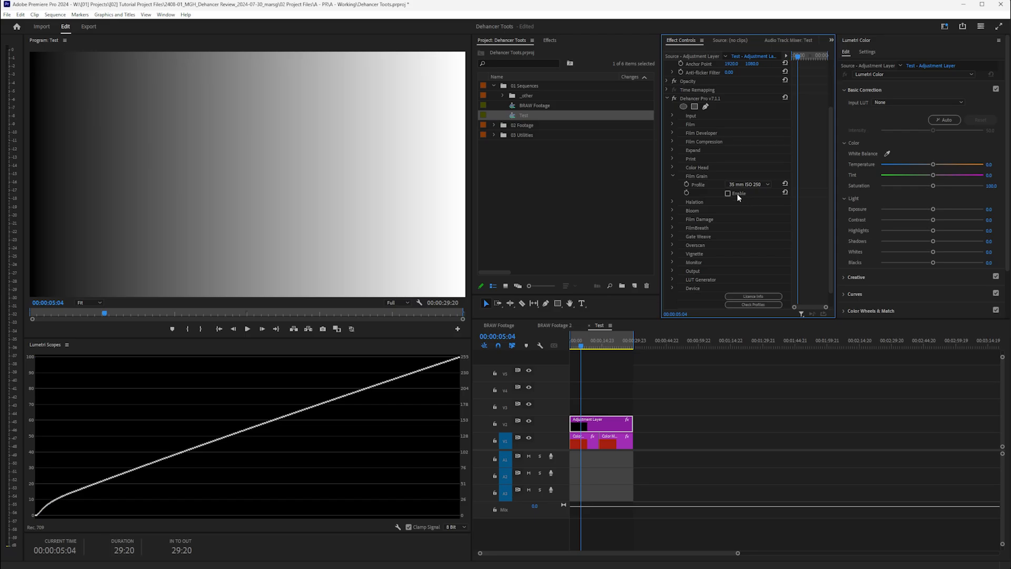
pyautogui.click(728, 193)
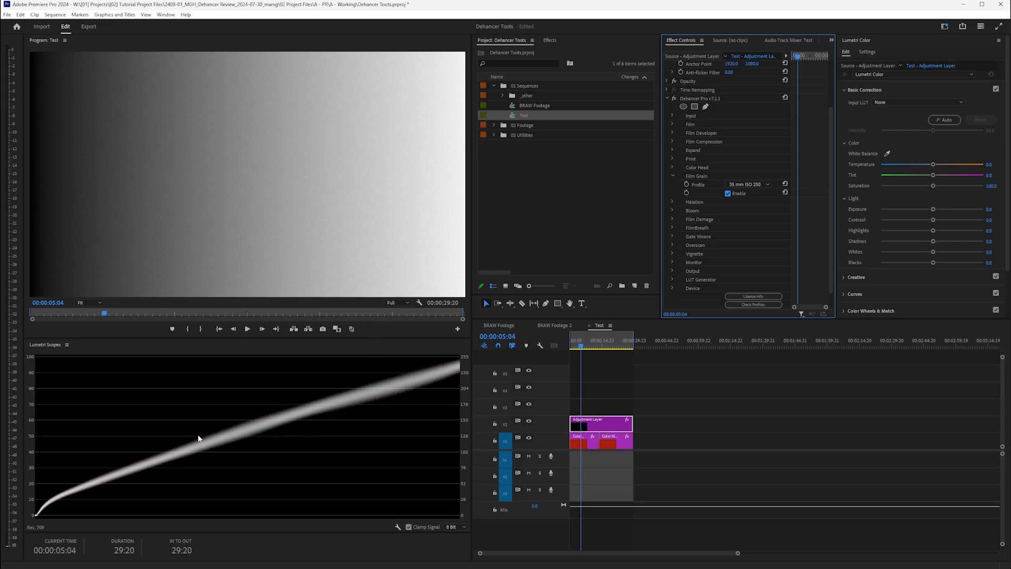
pyautogui.click(744, 182)
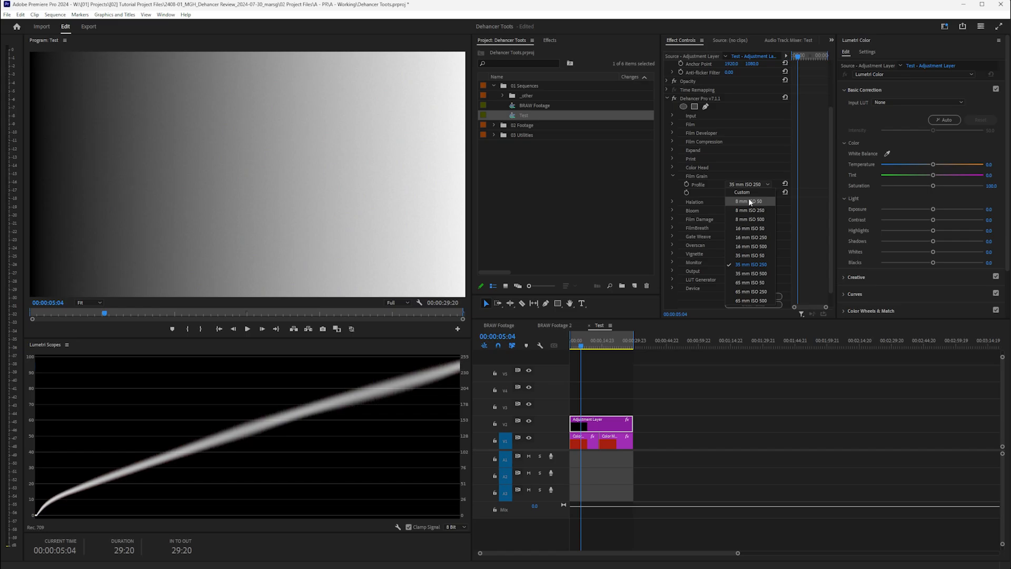
pyautogui.click(747, 198)
pyautogui.click(748, 184)
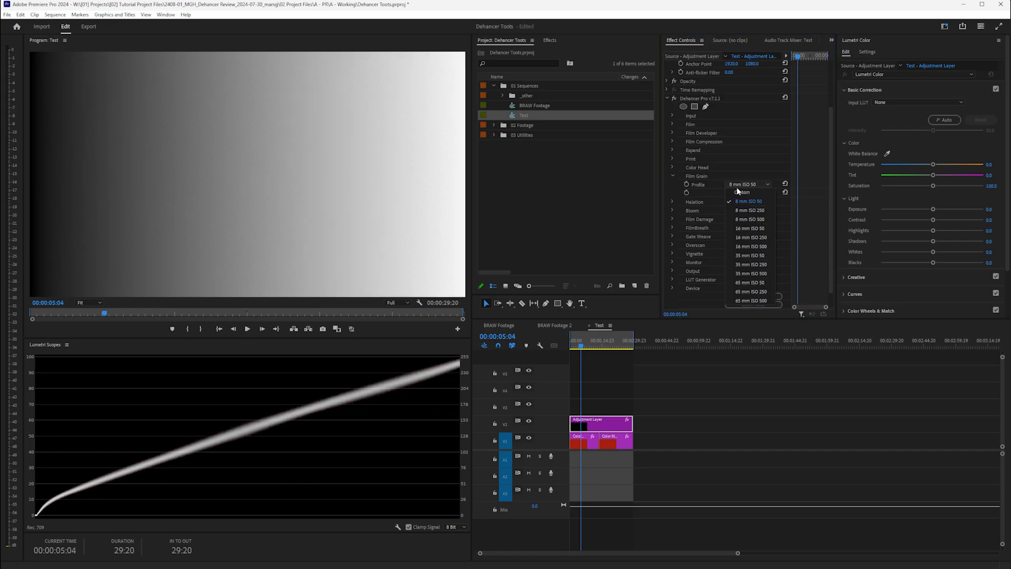
pyautogui.click(749, 210)
pyautogui.click(749, 185)
pyautogui.click(757, 220)
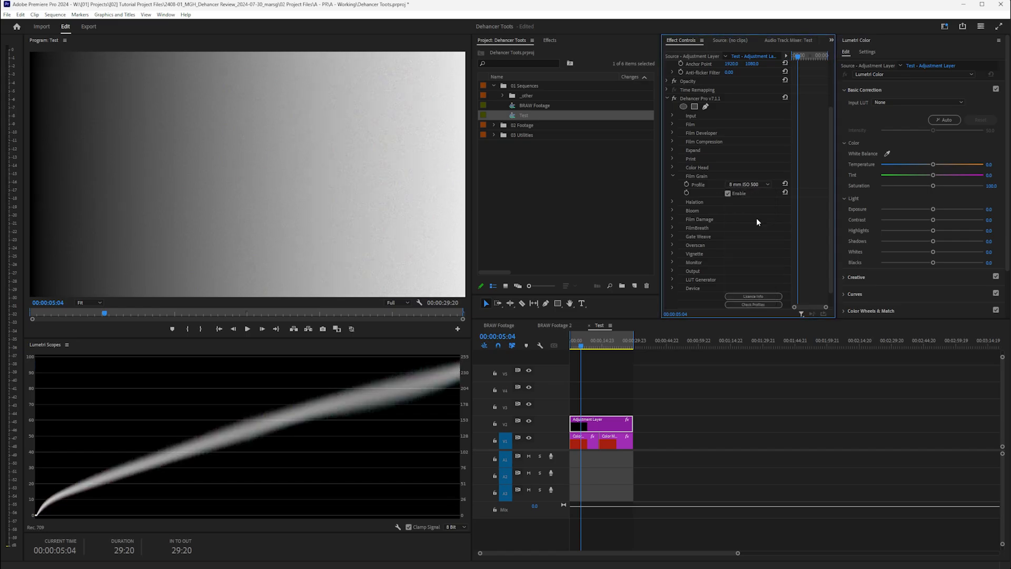
pyautogui.click(750, 186)
pyautogui.click(766, 304)
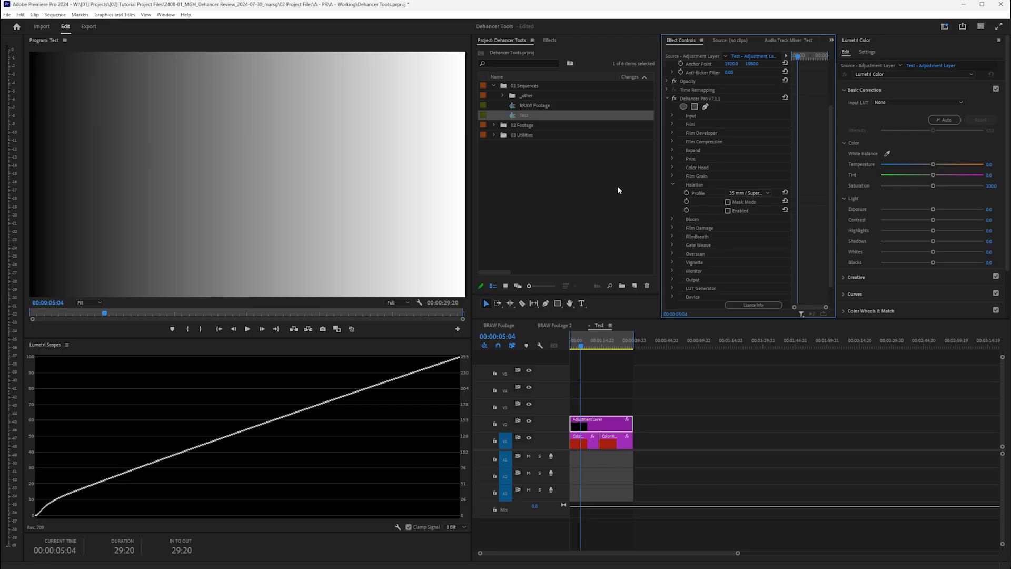
# - Enable Halation and toggle it off and on to compare the red fringe on the ramp
pyautogui.click(727, 210)
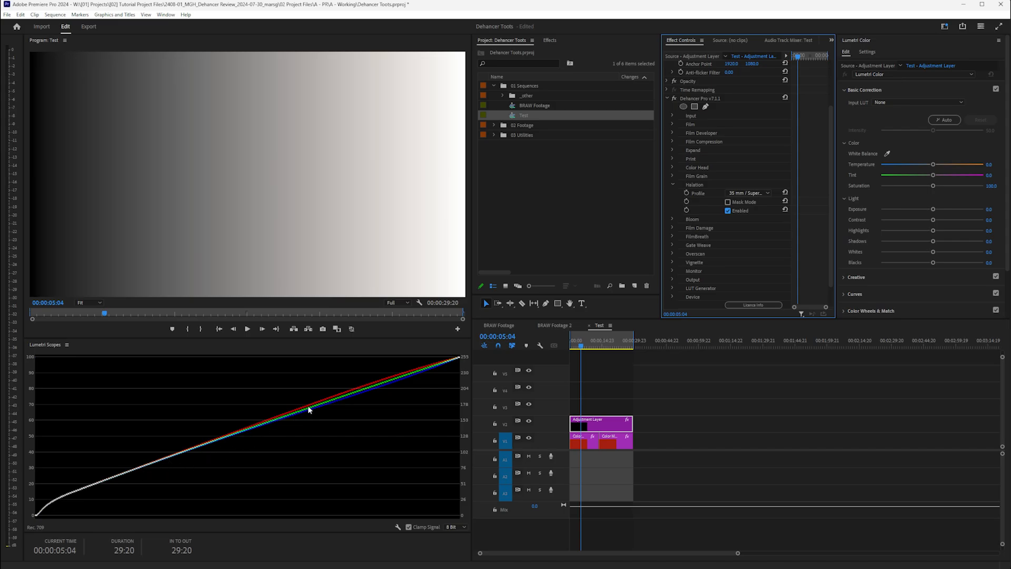
pyautogui.click(727, 210)
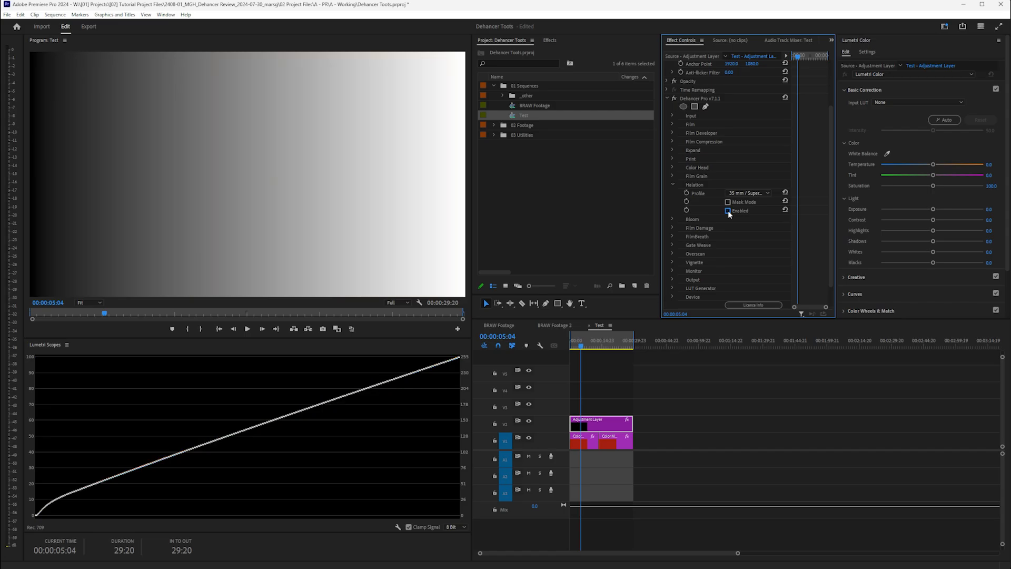
pyautogui.click(728, 210)
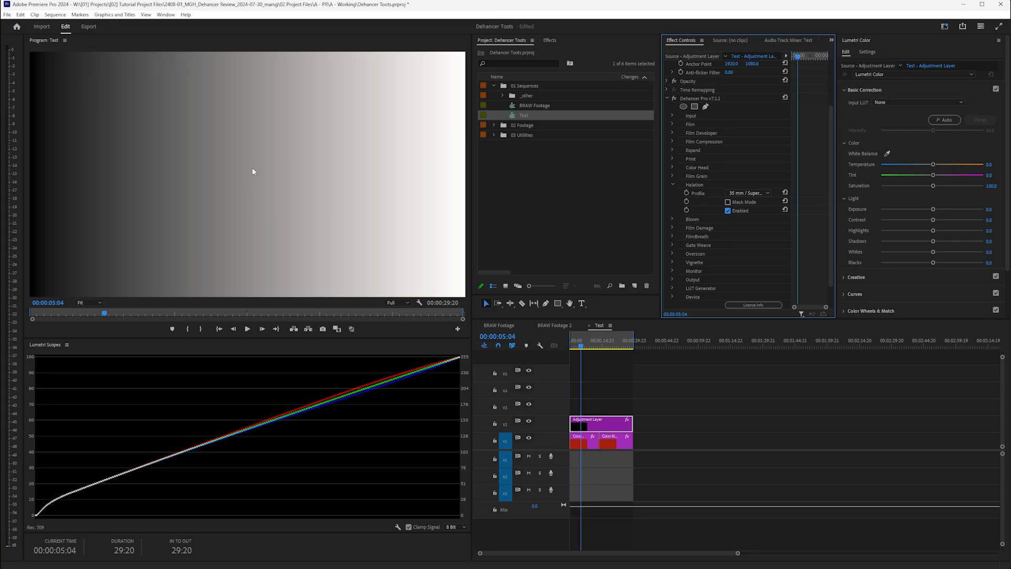
pyautogui.click(727, 211)
pyautogui.click(727, 210)
# - Try the 8 mm / Super 8 No Remjet Halation profile, then switch to Custom
pyautogui.click(743, 194)
pyautogui.click(761, 220)
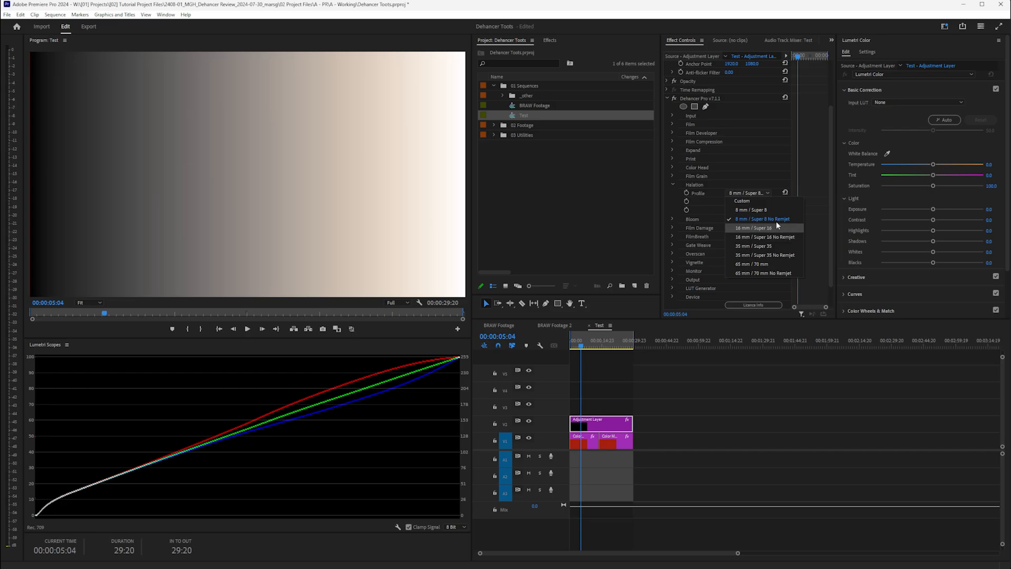
pyautogui.click(779, 200)
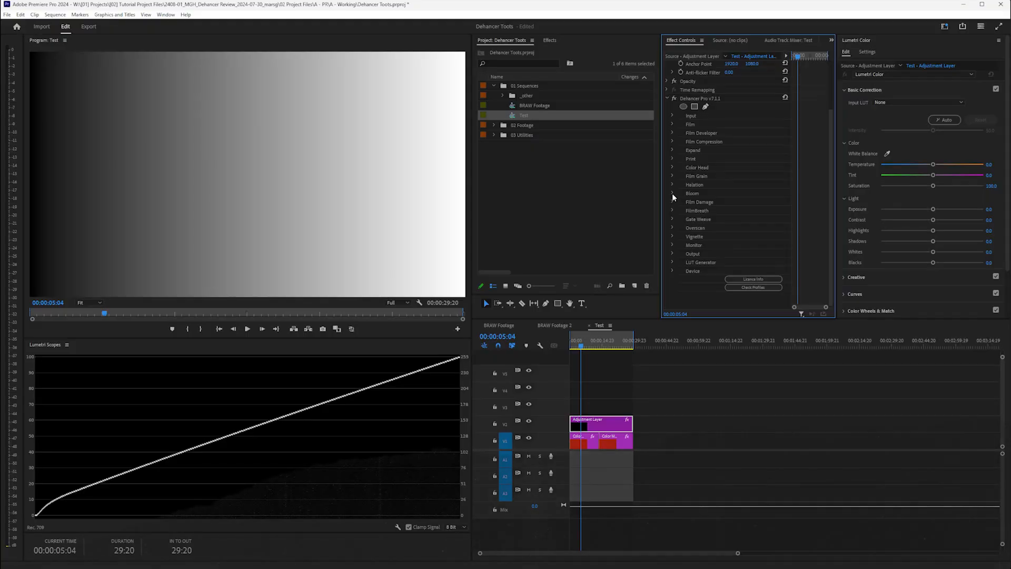
# - Expand Dehancer's Bloom section to review its settings
pyautogui.click(671, 194)
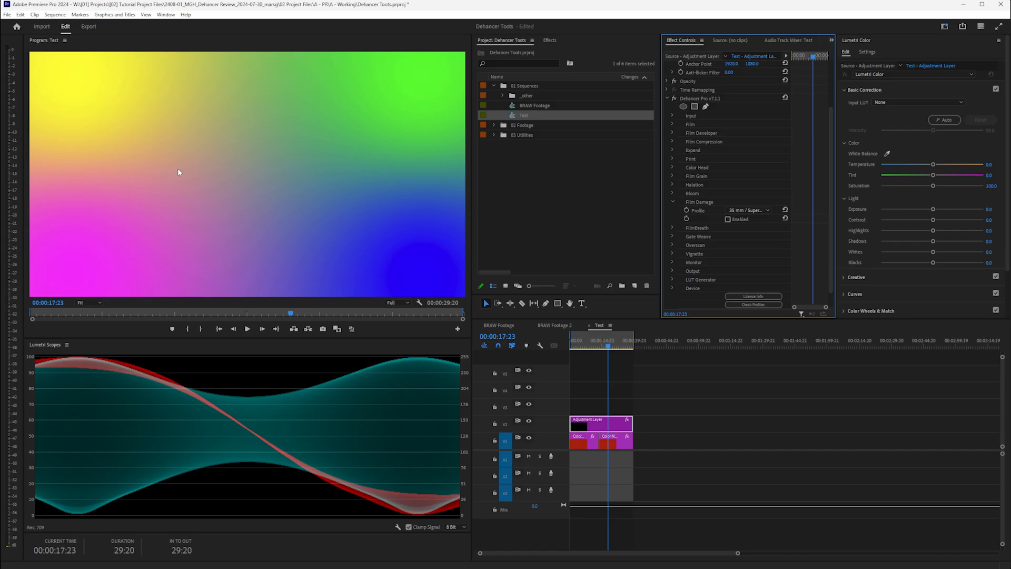
# - Enable Film Damage with the 8 mm / Super 8 profile
pyautogui.click(727, 219)
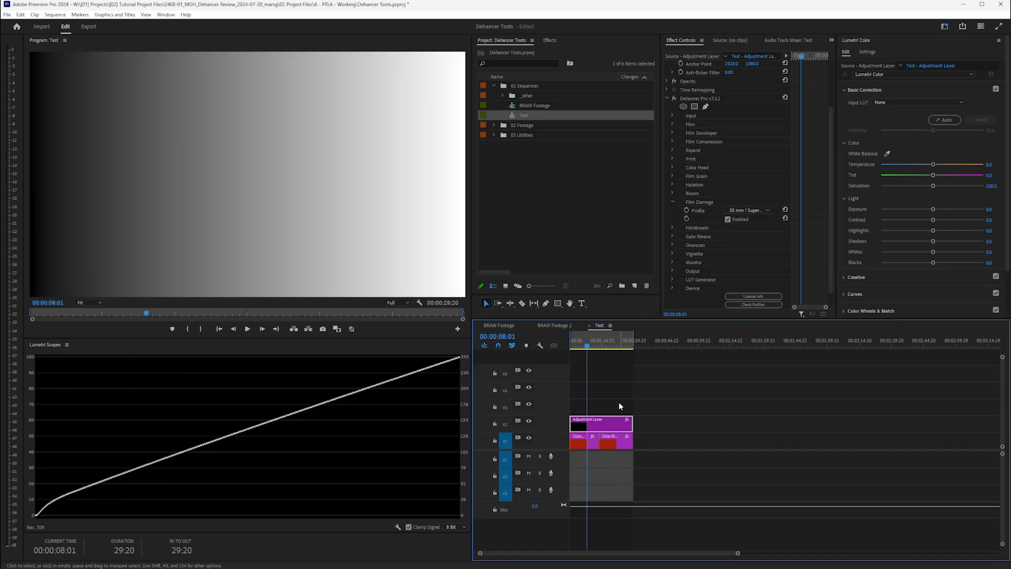
pyautogui.click(748, 210)
pyautogui.click(726, 228)
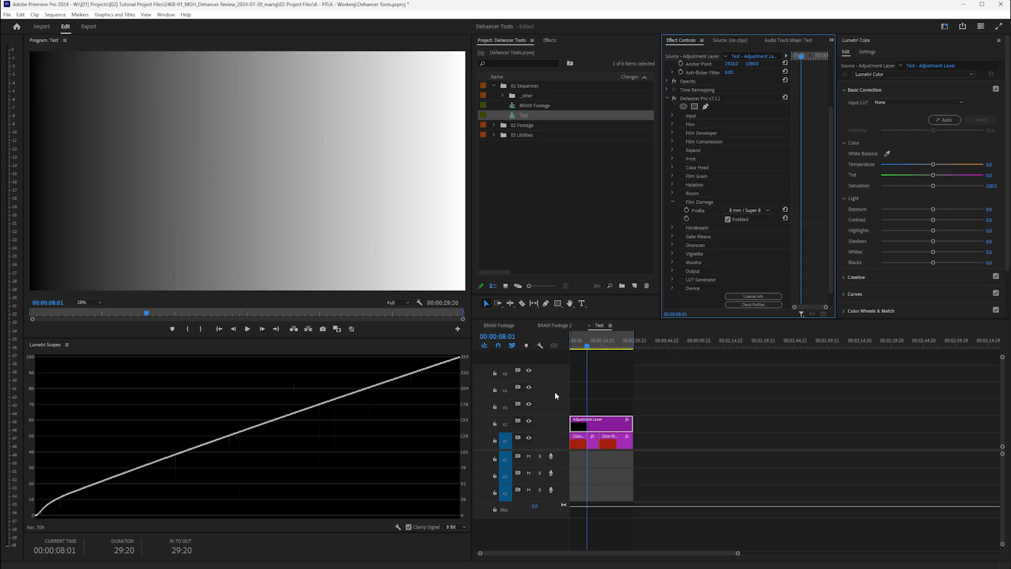
pyautogui.moveTo(587, 343); pyautogui.dragTo(585, 346)
# - Preview the 65 mm / 70 mm damage profile from the start, then switch Film Damage to Custom
pyautogui.click(748, 210)
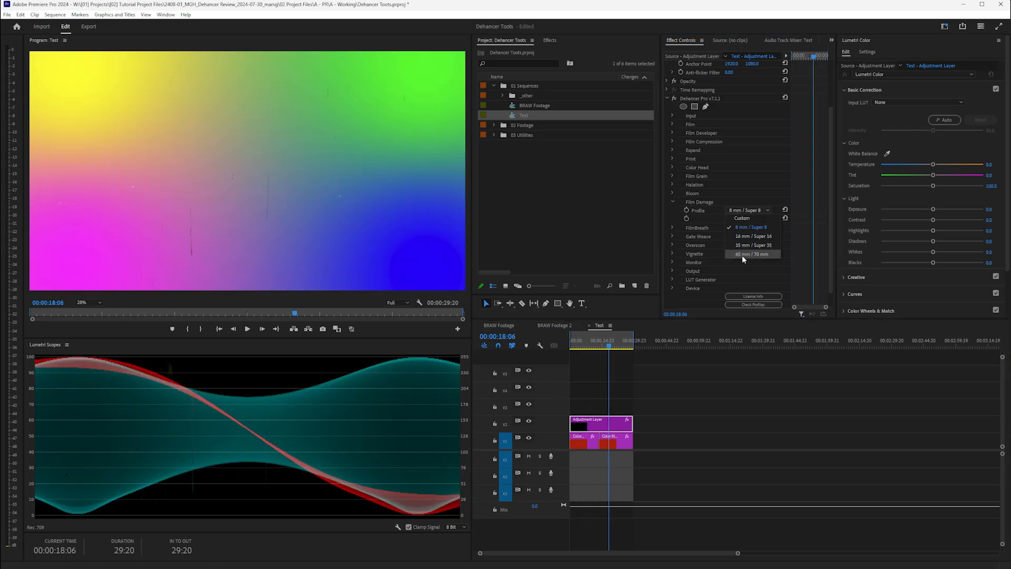
pyautogui.click(740, 252)
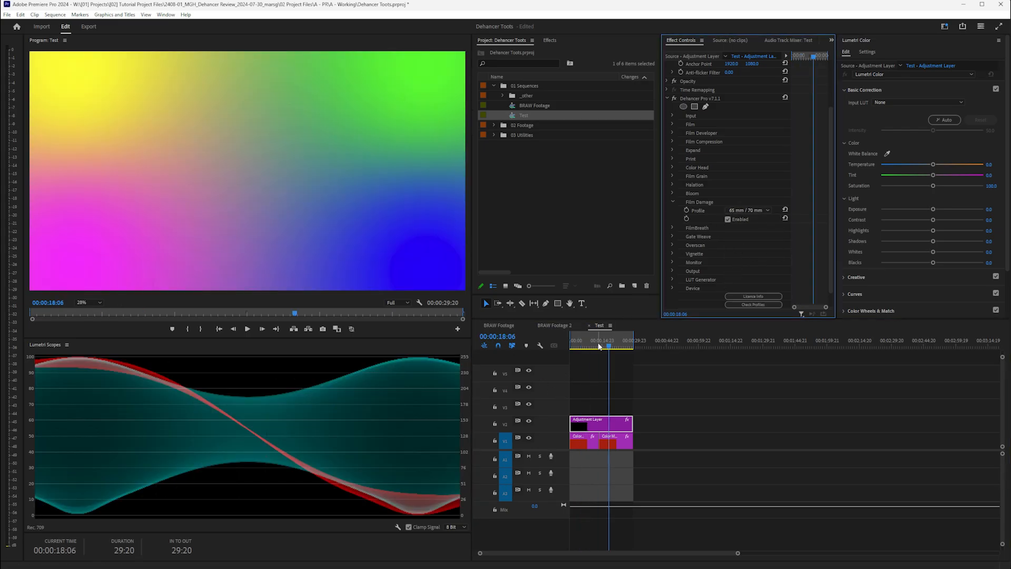
pyautogui.moveTo(599, 345); pyautogui.dragTo(547, 346)
pyautogui.press('space')
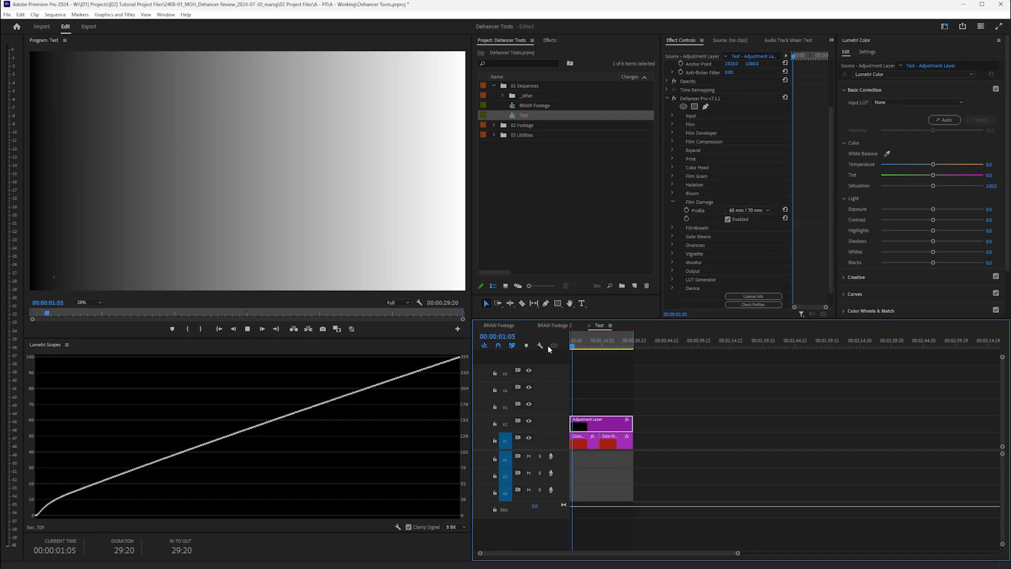
pyautogui.click(743, 211)
pyautogui.click(744, 220)
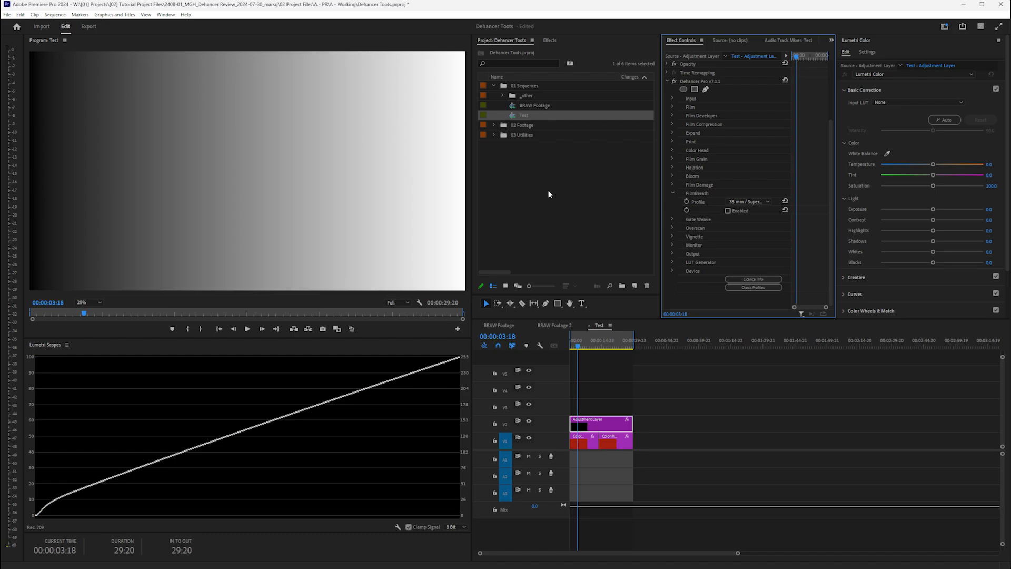
# - Choose the 8 mm / Super 8 FilmBreath profile and play from the start to preview it
pyautogui.click(761, 203)
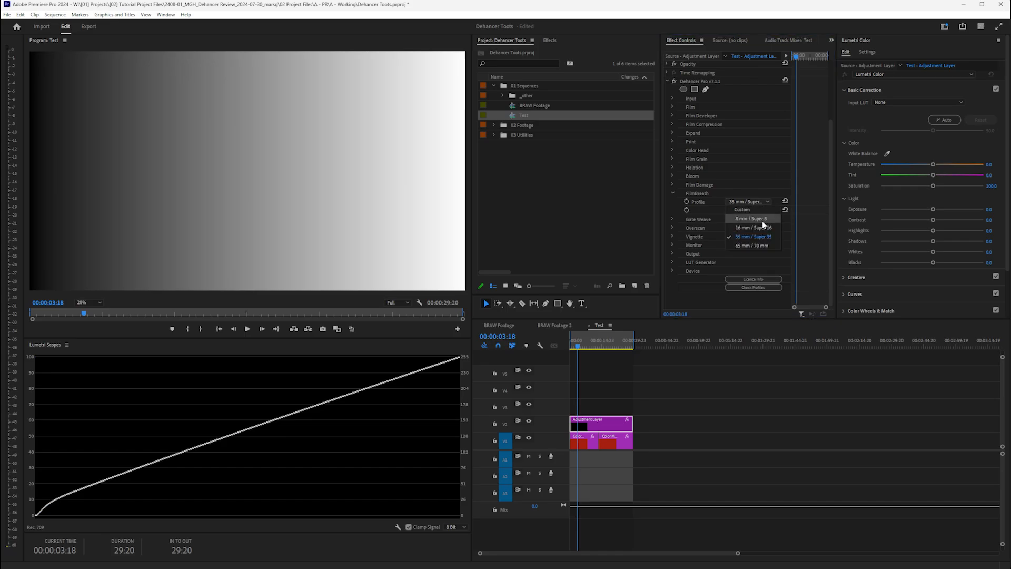
pyautogui.click(762, 219)
pyautogui.moveTo(578, 349); pyautogui.dragTo(568, 349)
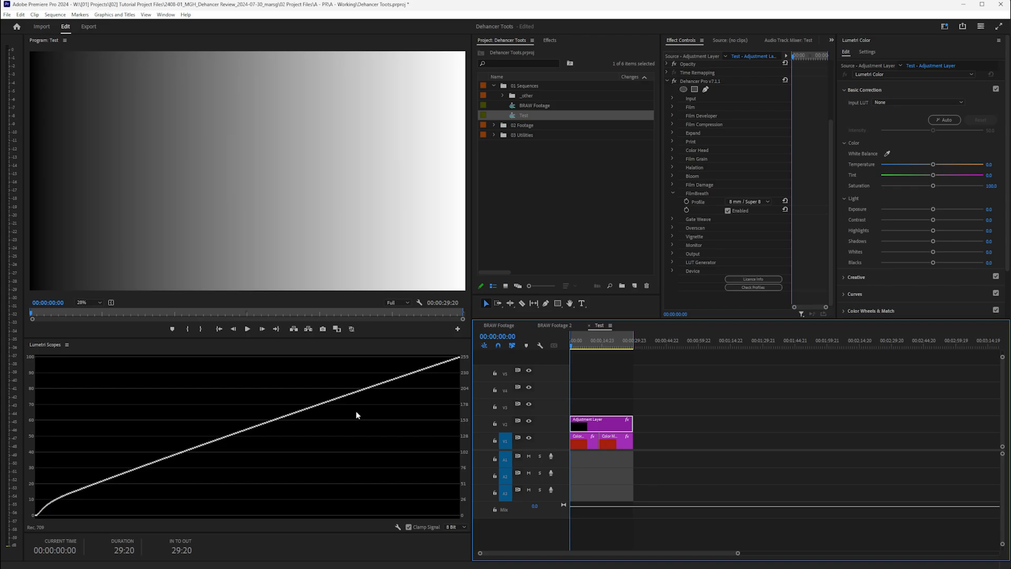
pyautogui.press('space')
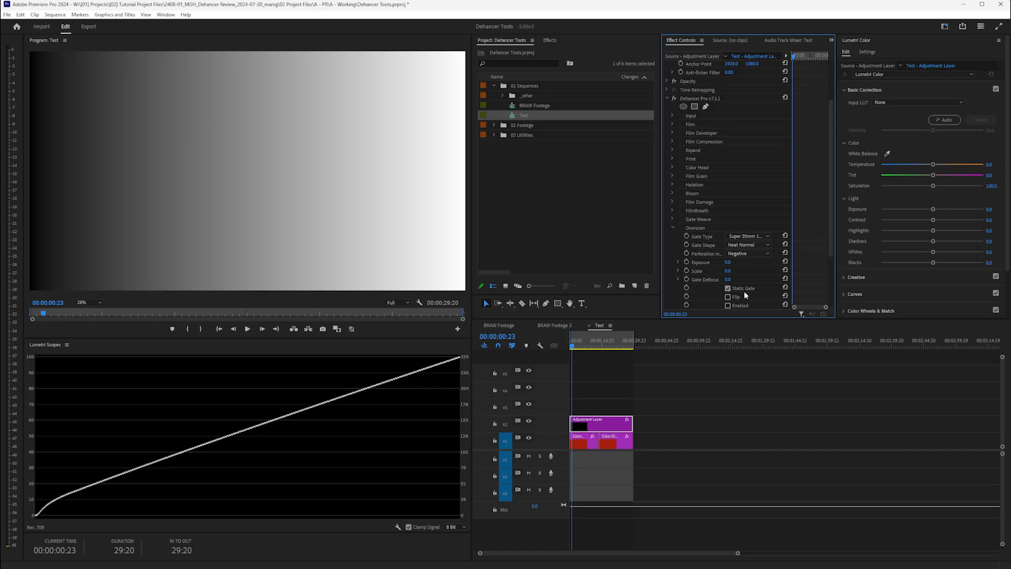
# - Enable Overscan with a Neat Sharp gate shape and Widescreen gate format, viewed on the colour gradient
pyautogui.click(729, 305)
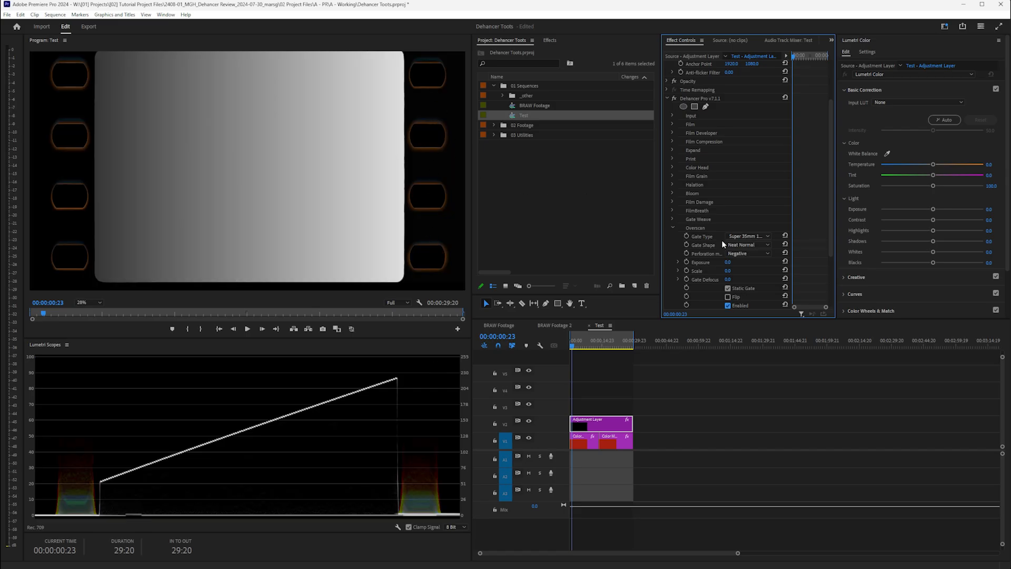
pyautogui.click(758, 245)
pyautogui.click(758, 262)
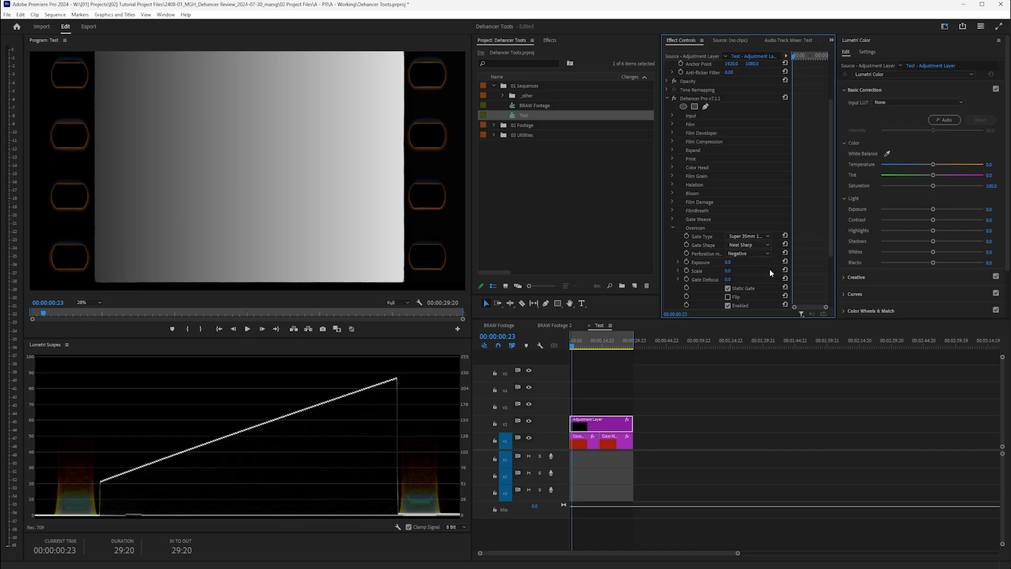
pyautogui.click(752, 236)
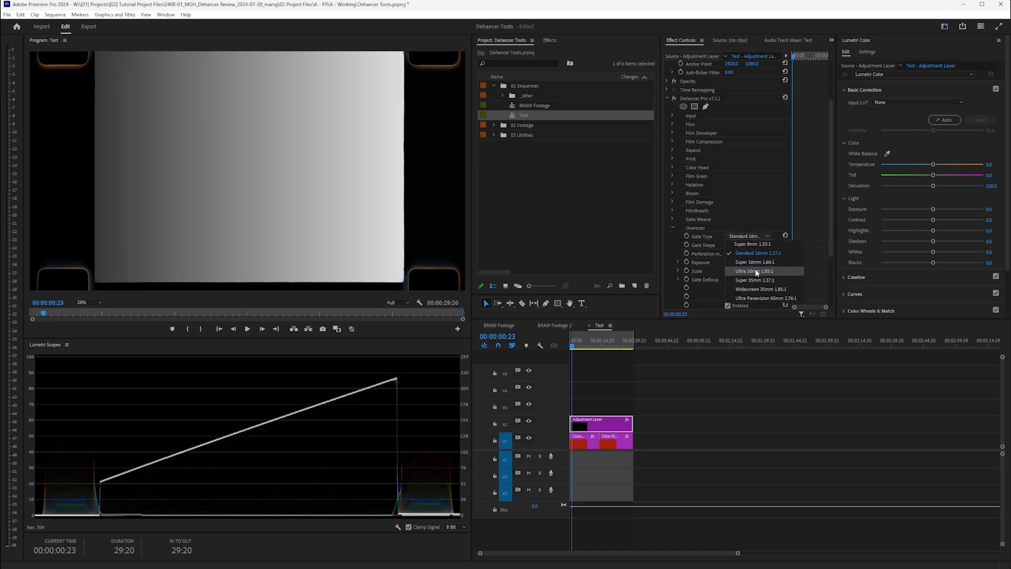
pyautogui.click(756, 272)
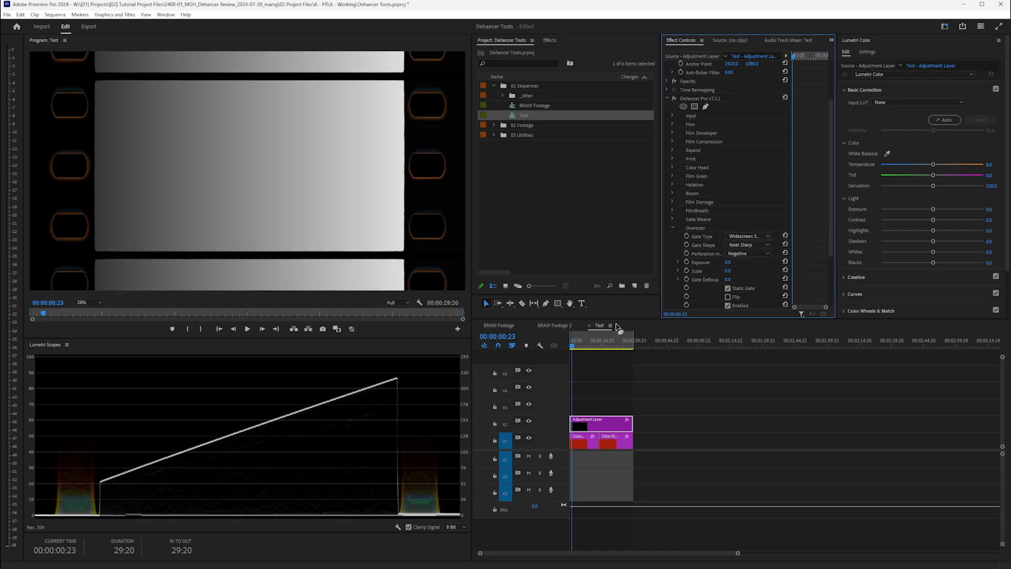
pyautogui.click(604, 343)
pyautogui.moveTo(604, 344); pyautogui.dragTo(611, 344)
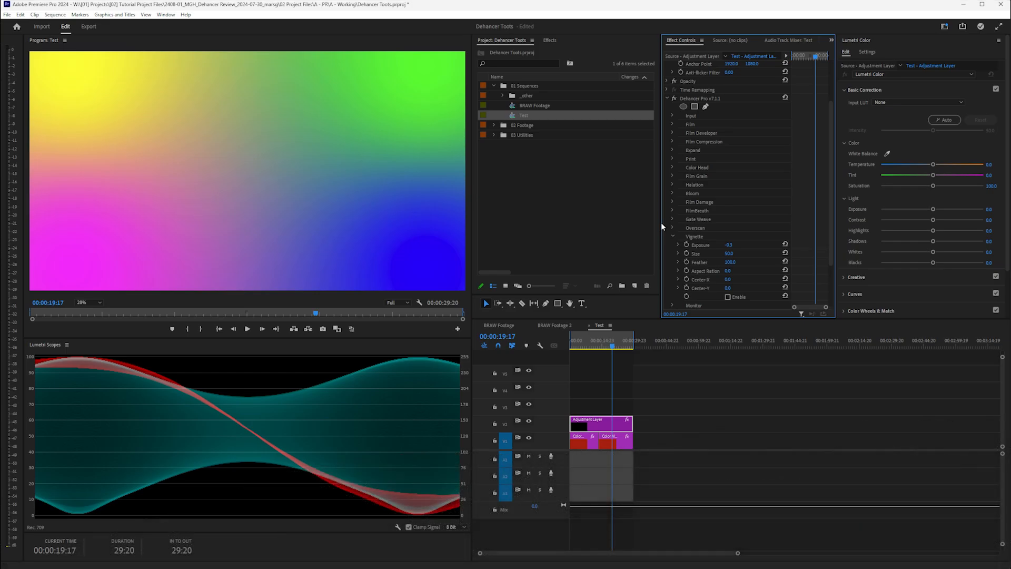
# - Enable Vignette, adjust its exposure on the grey gradient frame, then disable and collapse it
pyautogui.click(727, 297)
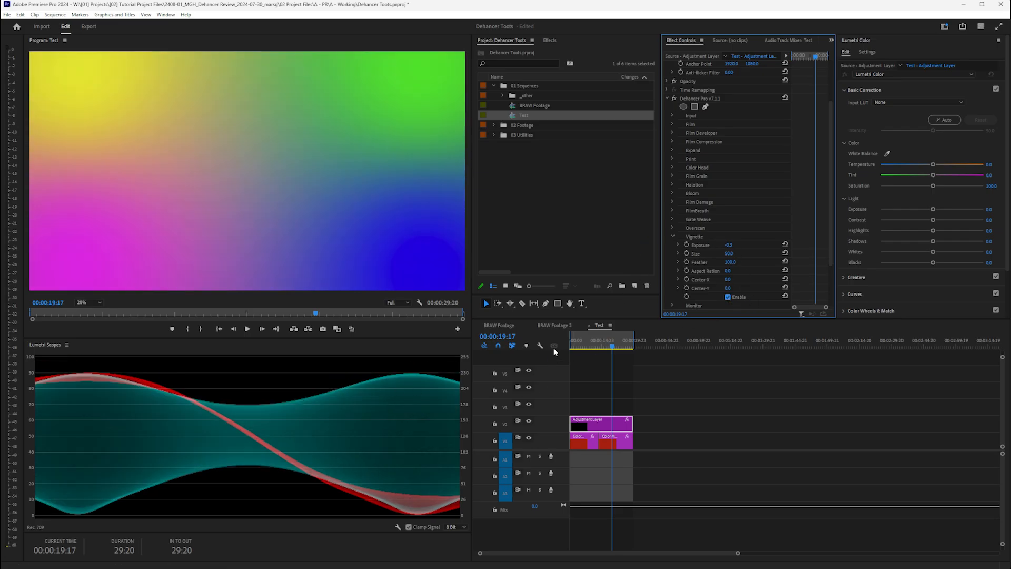
pyautogui.click(581, 343)
pyautogui.moveTo(731, 244); pyautogui.dragTo(742, 244)
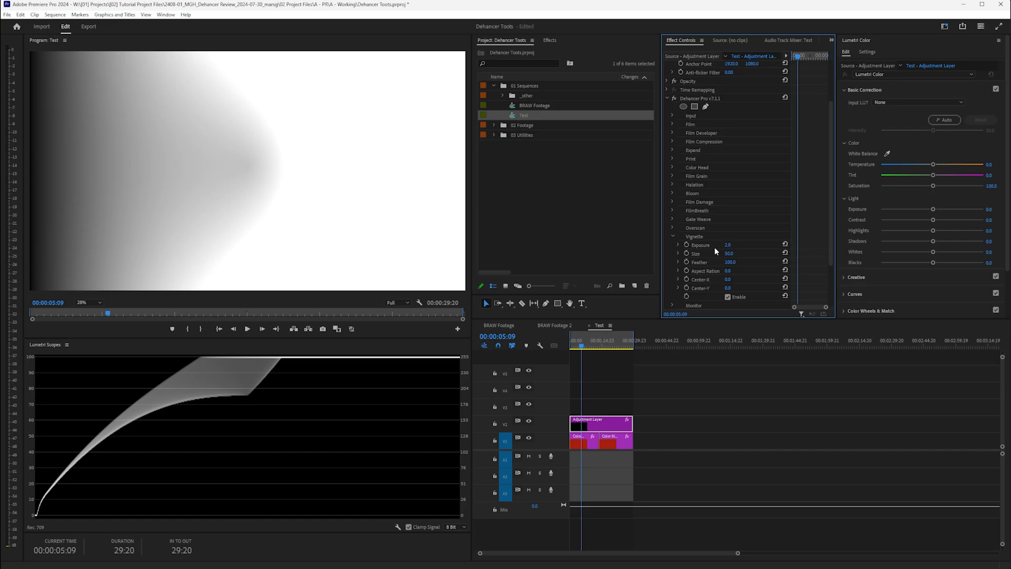
pyautogui.click(727, 297)
pyautogui.click(672, 236)
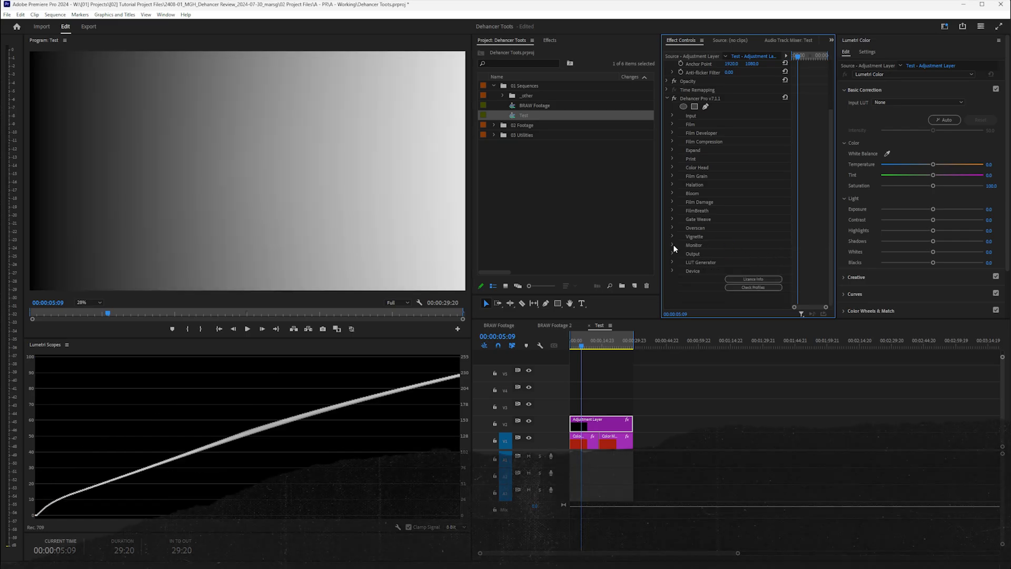
pyautogui.click(673, 244)
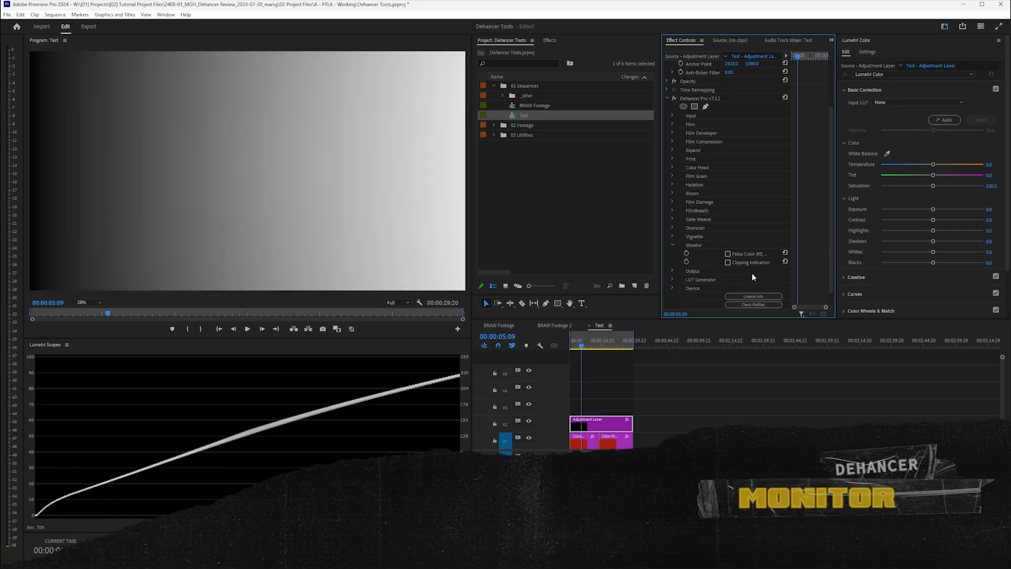
pyautogui.click(728, 254)
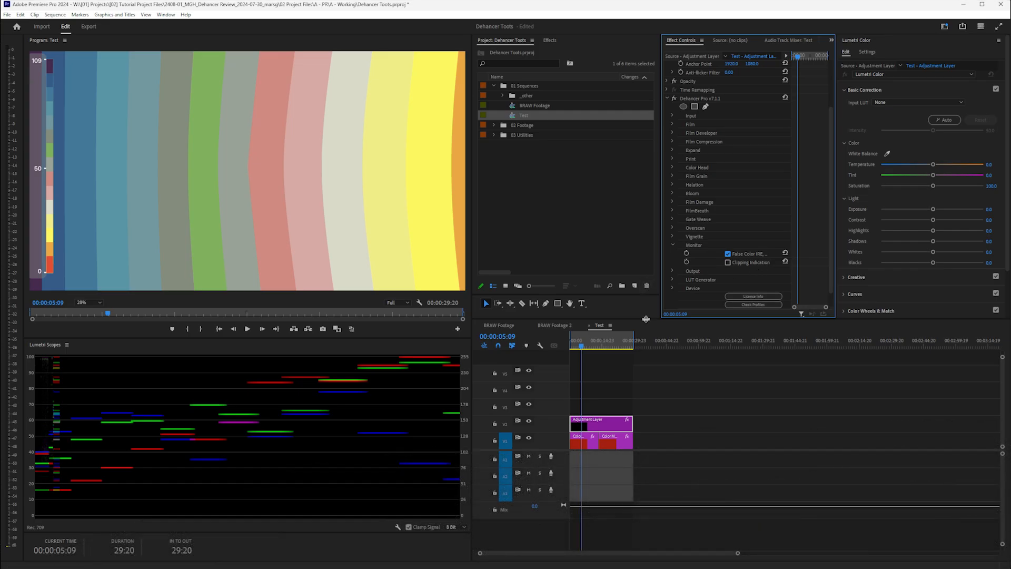
pyautogui.click(727, 297)
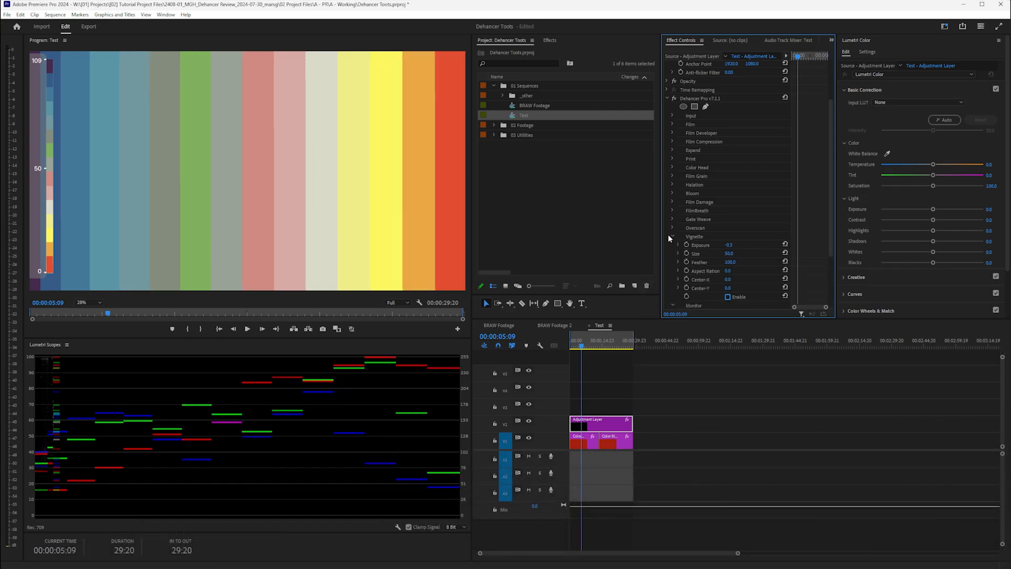
pyautogui.click(671, 237)
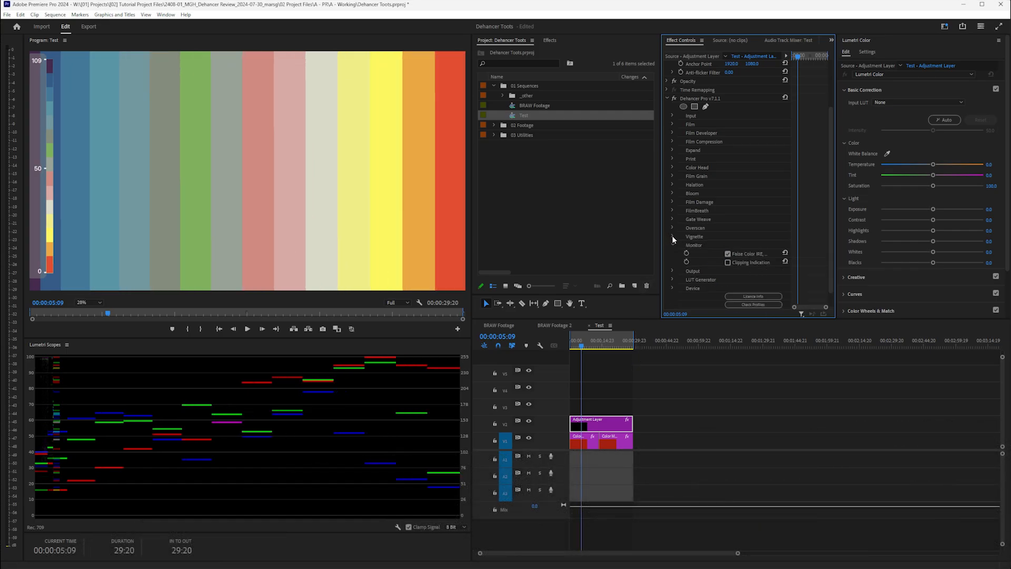
pyautogui.scroll(-1, 336, 235)
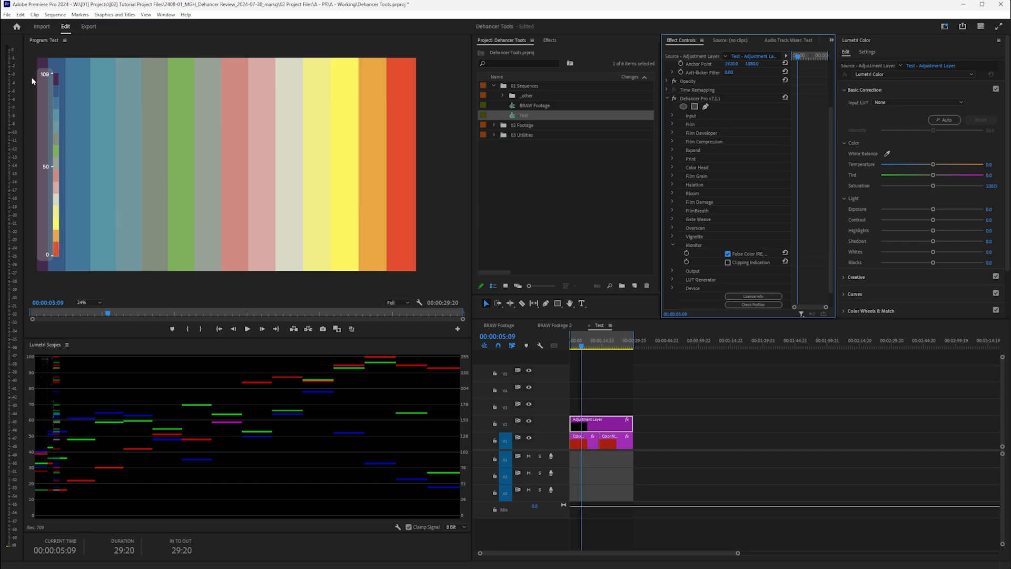
pyautogui.click(728, 254)
pyautogui.click(728, 262)
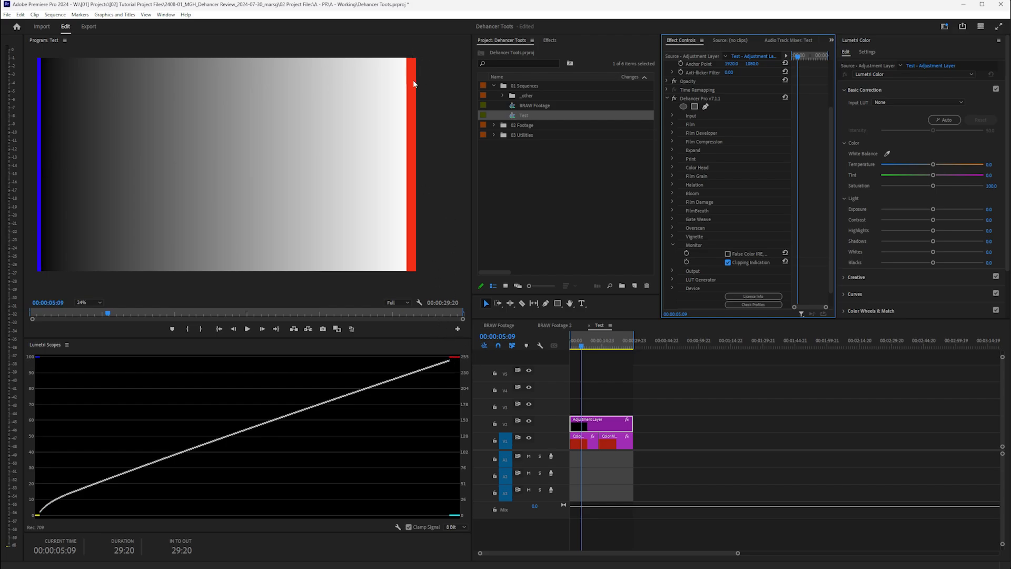
pyautogui.click(672, 245)
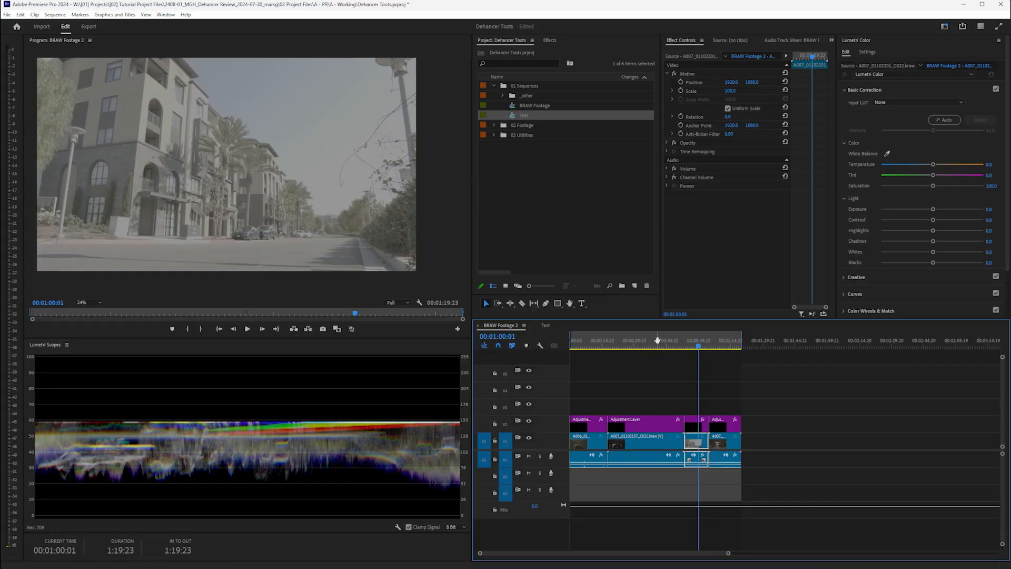
# - Scrub the playhead back through the BRAW Footage 2 sequence
pyautogui.moveTo(700, 349); pyautogui.dragTo(571, 349)
# - Play the BRAW Footage 2 sequence, then stop playback
pyautogui.press('space')
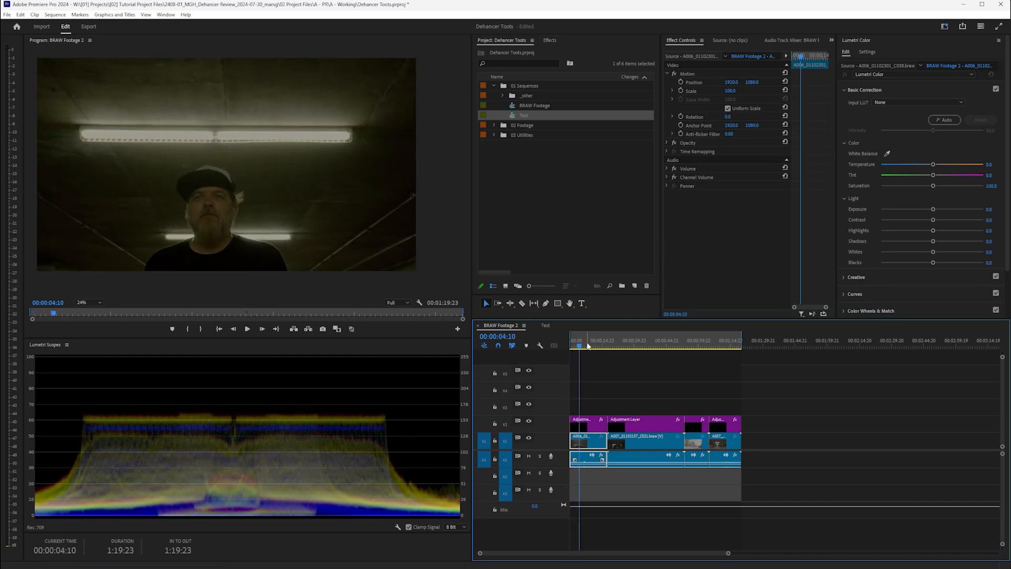
pyautogui.press('space')
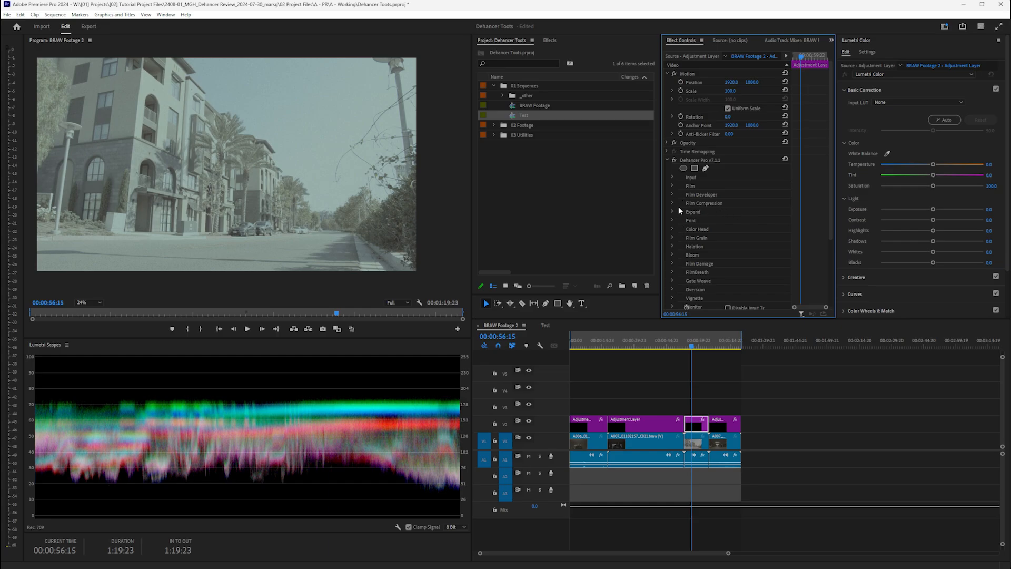
# - Set Dehancer's Input source to Choose Camera with the Blackmagic Design camera profile
pyautogui.click(672, 239)
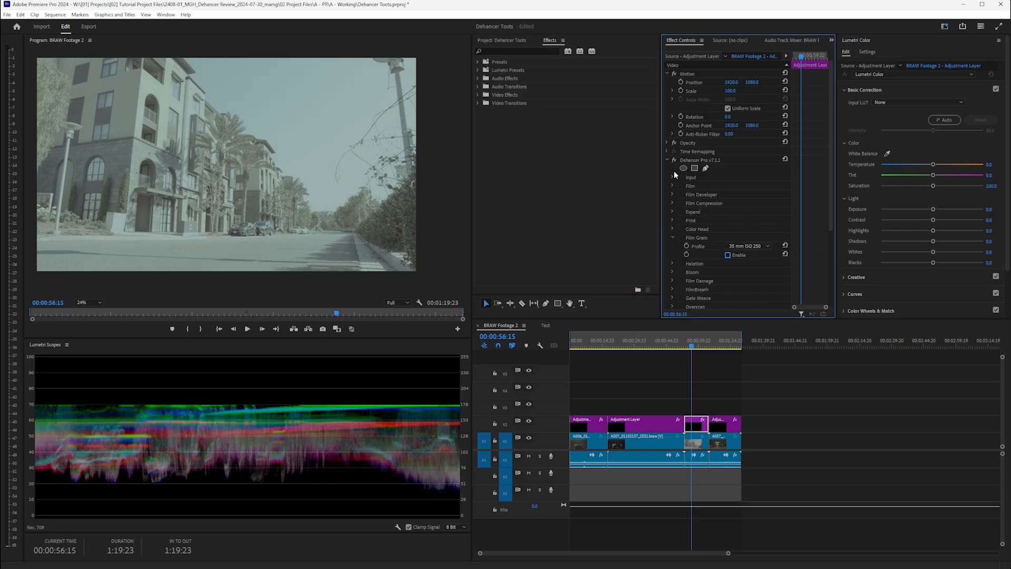
pyautogui.click(672, 177)
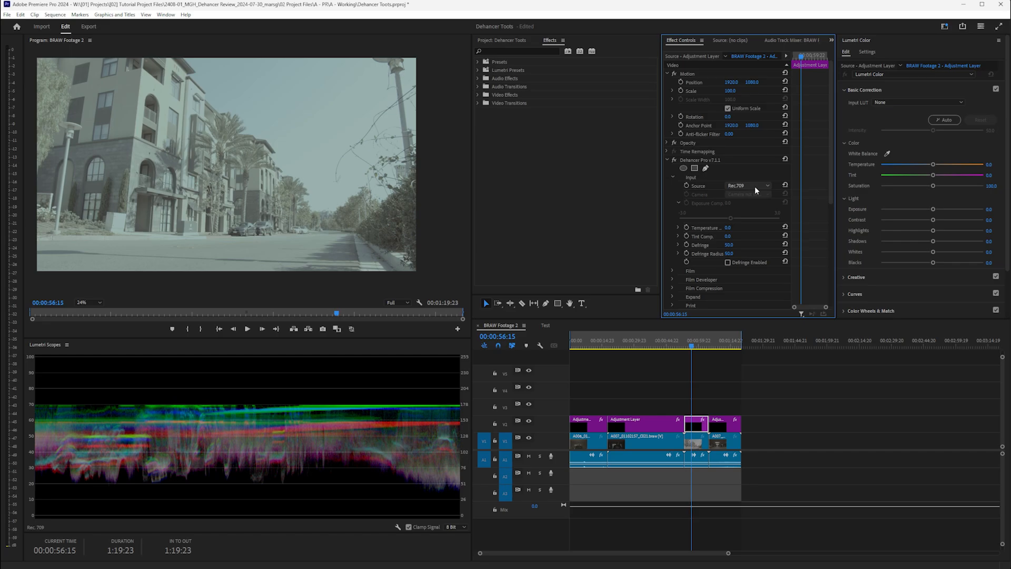
pyautogui.click(755, 187)
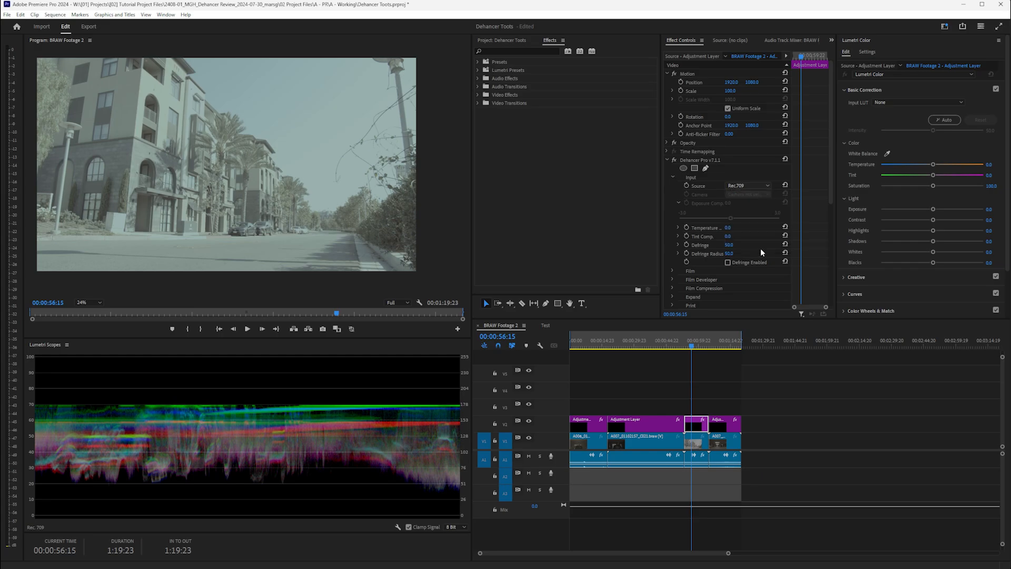
pyautogui.click(761, 248)
pyautogui.click(758, 194)
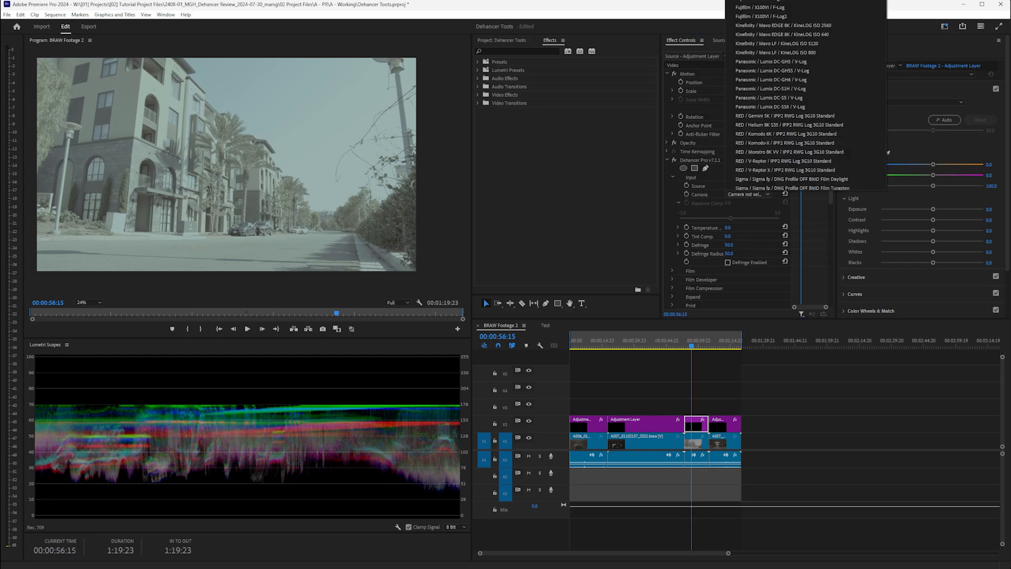
pyautogui.click(768, 1)
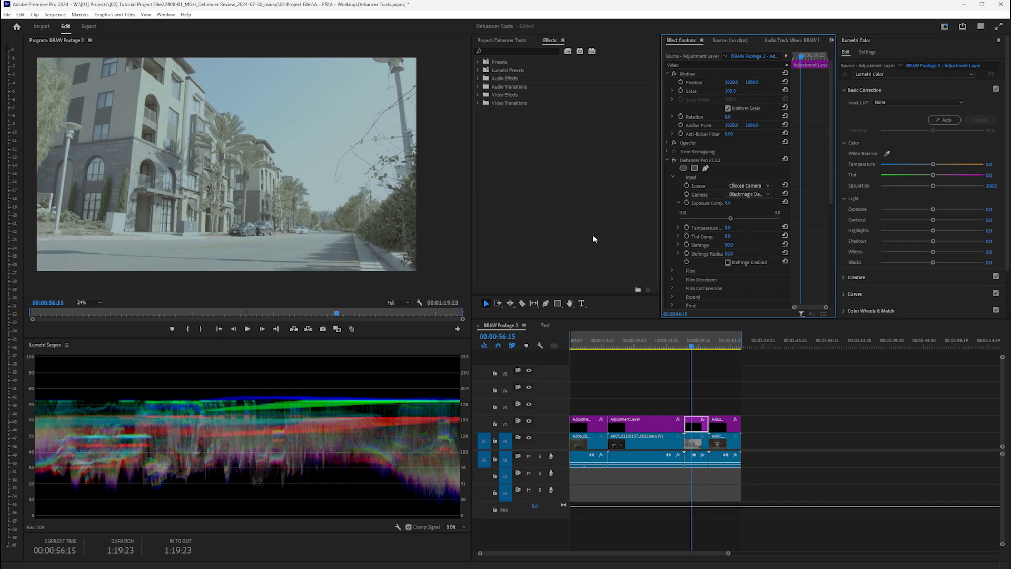
# - Test Exposure and Temperature compensation, reset both to 0.0, and collapse Input
pyautogui.moveTo(730, 217); pyautogui.dragTo(714, 220)
pyautogui.click(784, 203)
pyautogui.click(678, 227)
pyautogui.moveTo(732, 242); pyautogui.dragTo(717, 242)
pyautogui.click(784, 227)
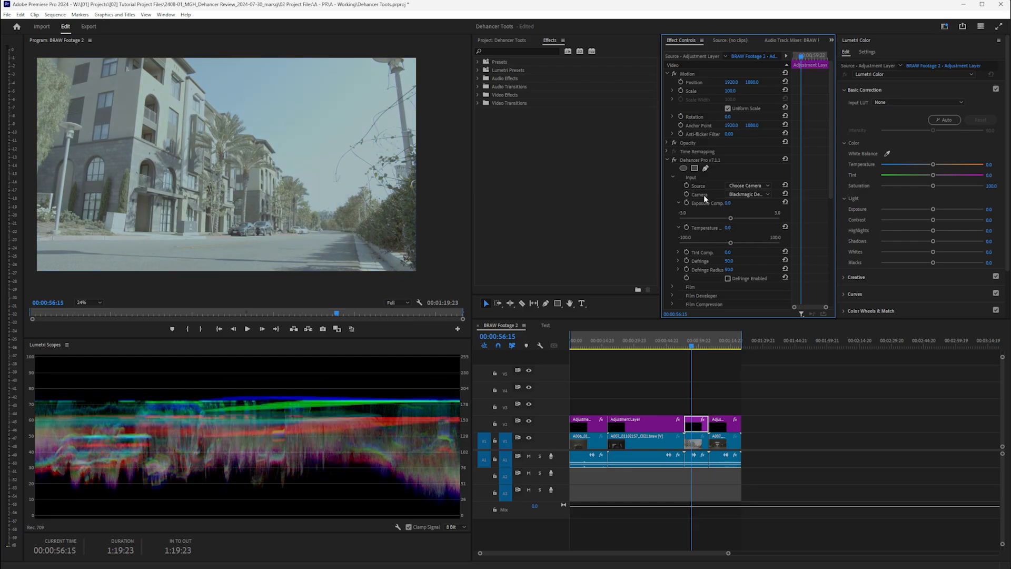
pyautogui.click(673, 177)
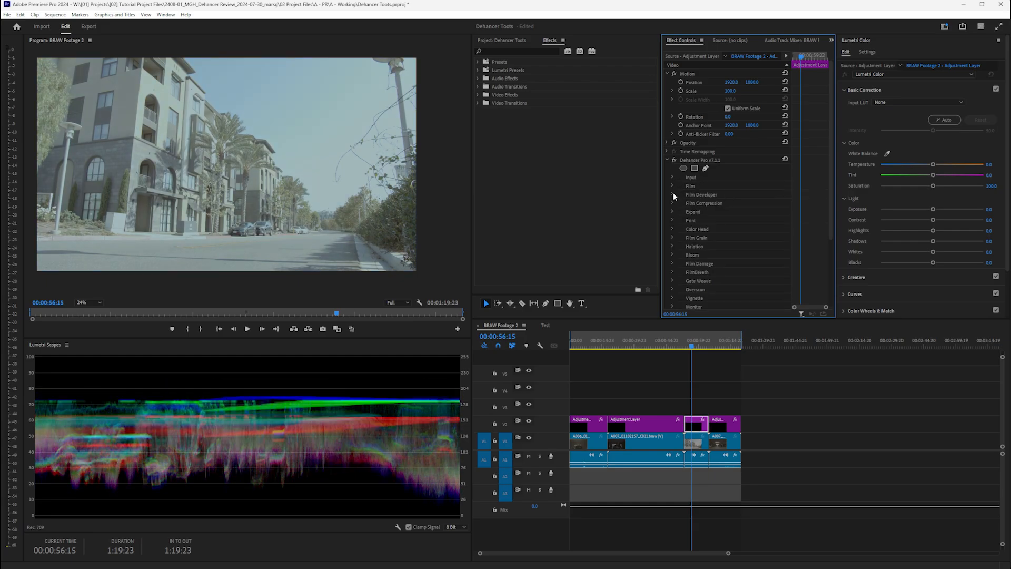
# - Try the Kodak Vision3 500T film profile, then return to Kodak Vision3 250D
pyautogui.click(672, 185)
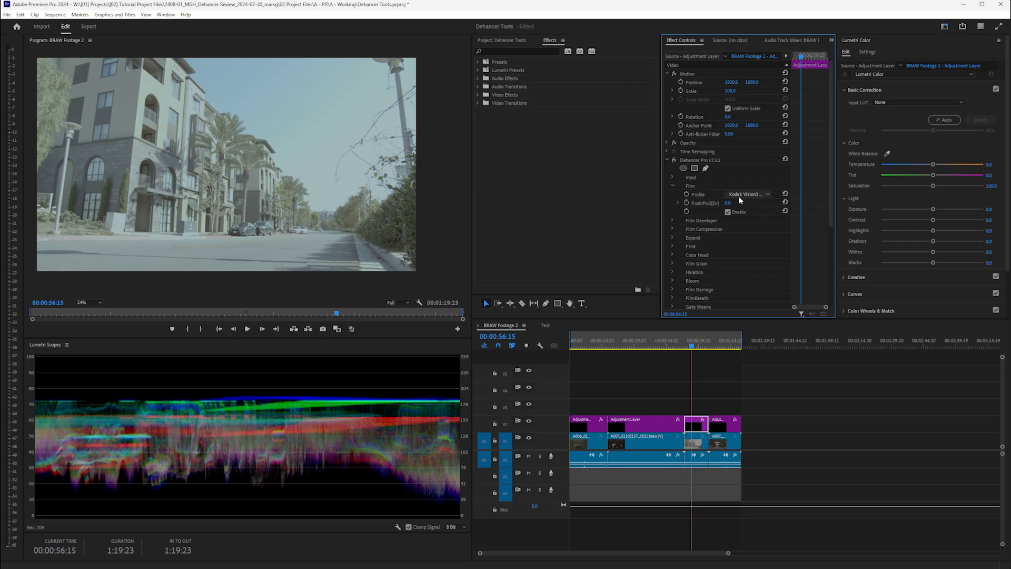
pyautogui.click(738, 196)
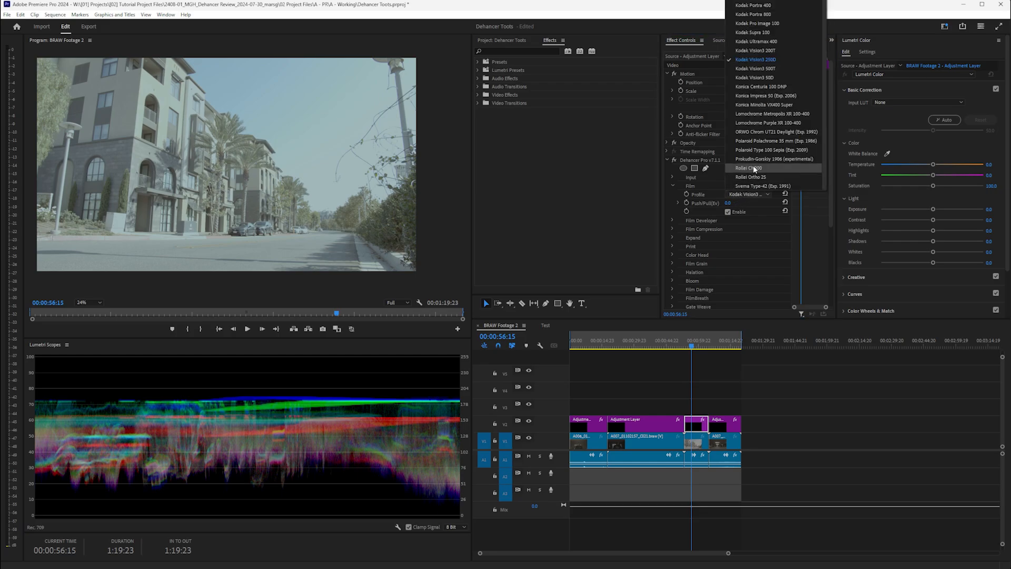
pyautogui.click(772, 69)
pyautogui.click(747, 193)
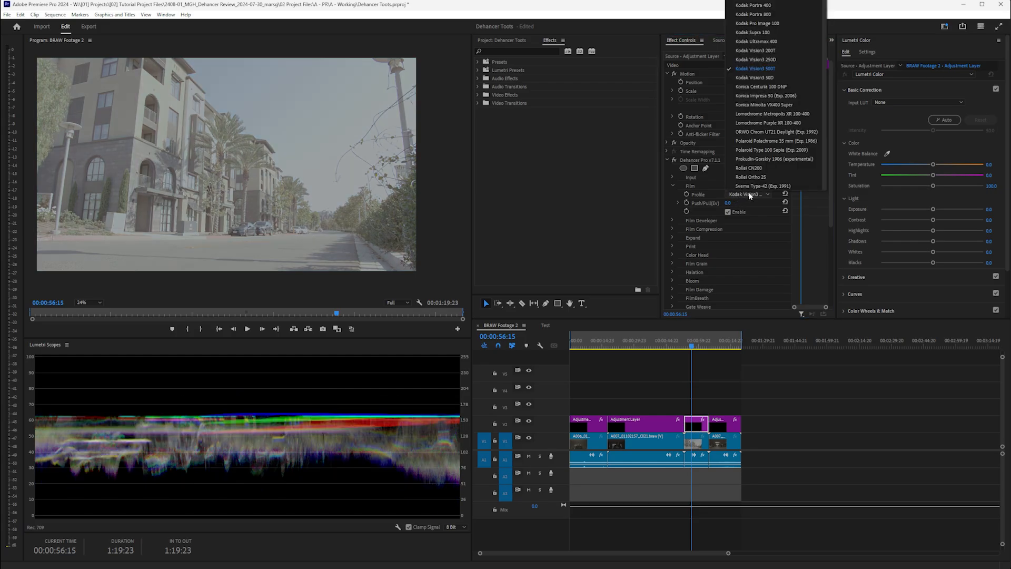
pyautogui.click(753, 60)
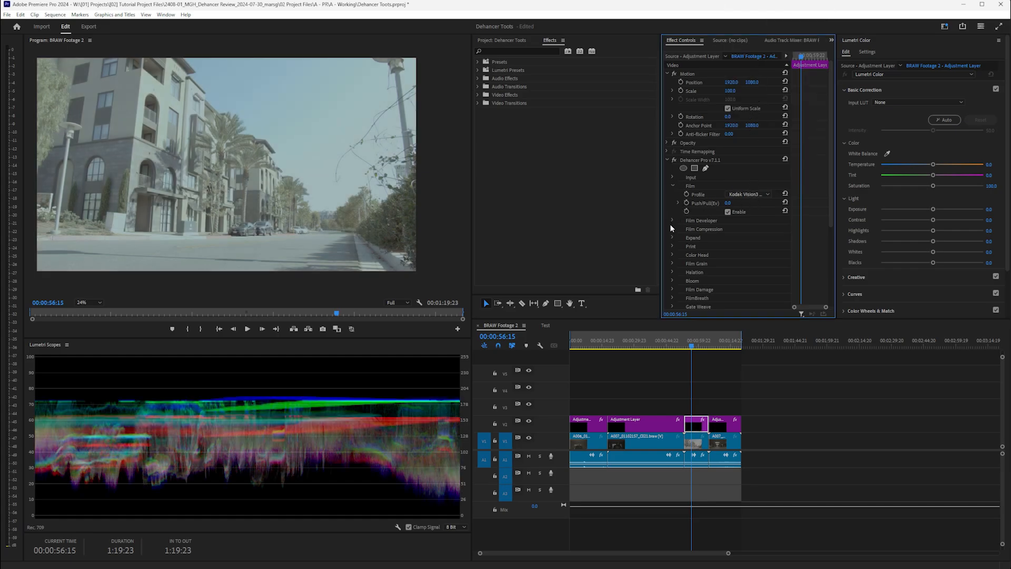
# - Set the Print stock to Kodak 2383 Print Film
pyautogui.click(672, 246)
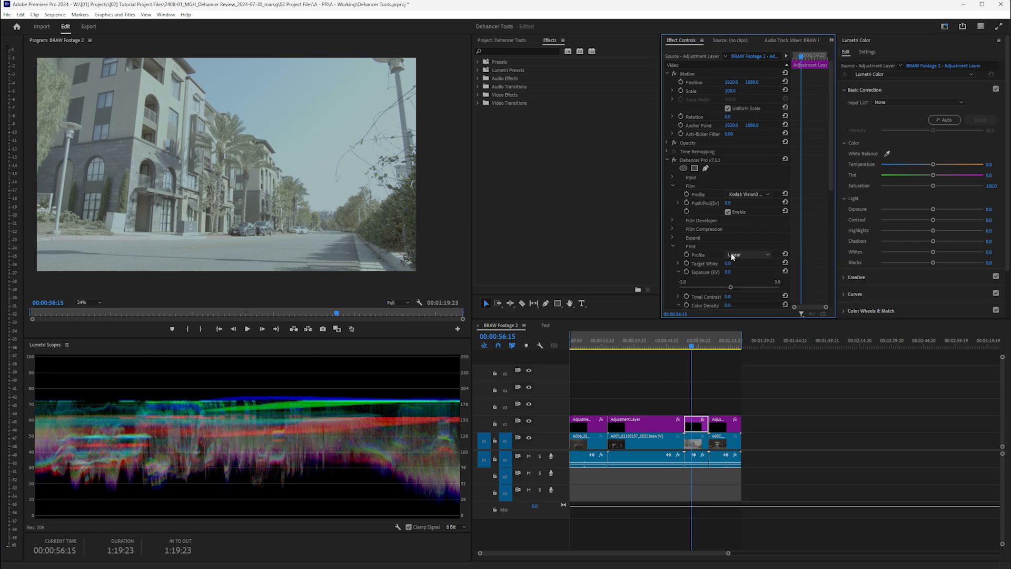
pyautogui.click(748, 254)
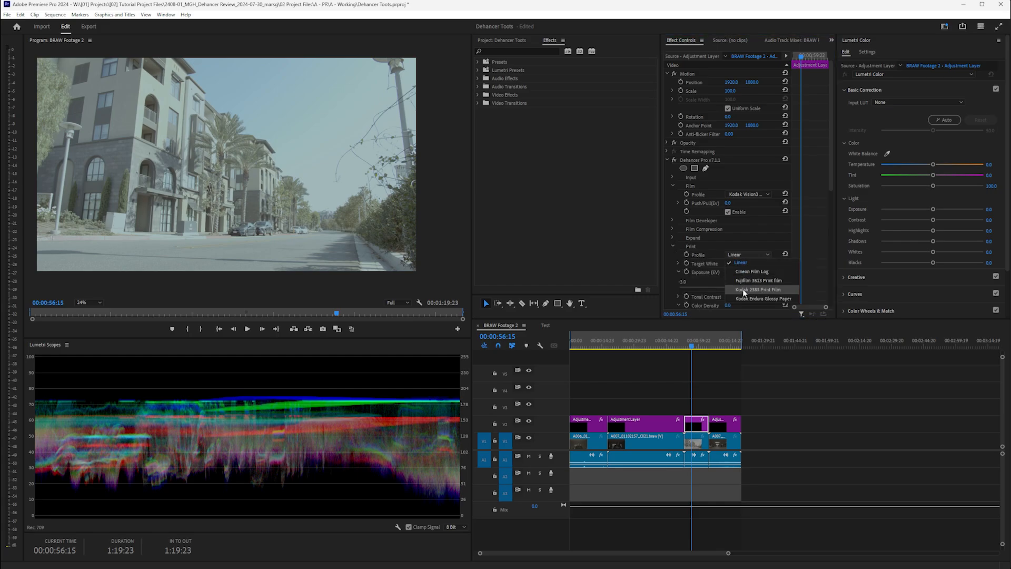
pyautogui.click(743, 289)
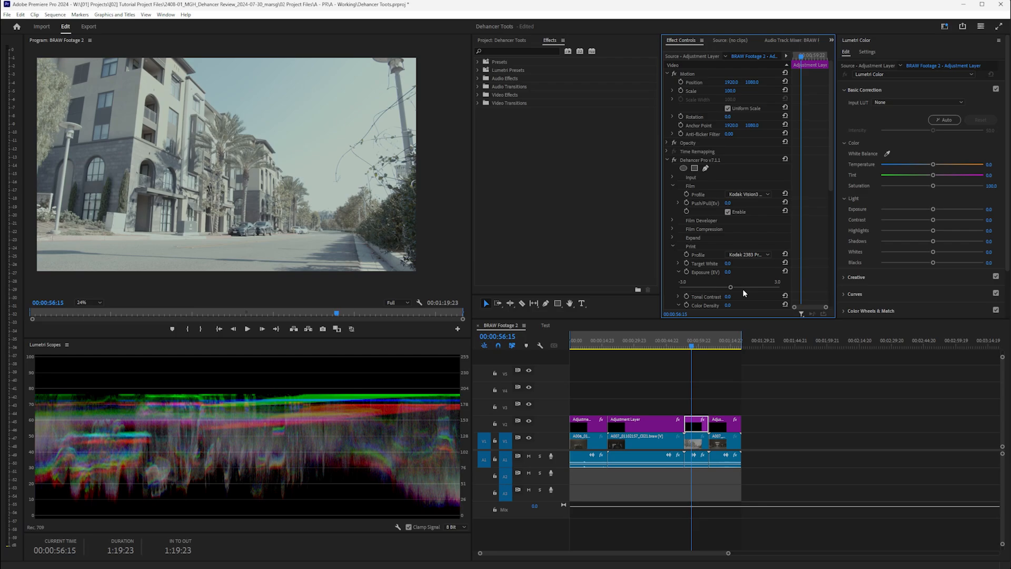
pyautogui.click(671, 246)
pyautogui.click(672, 220)
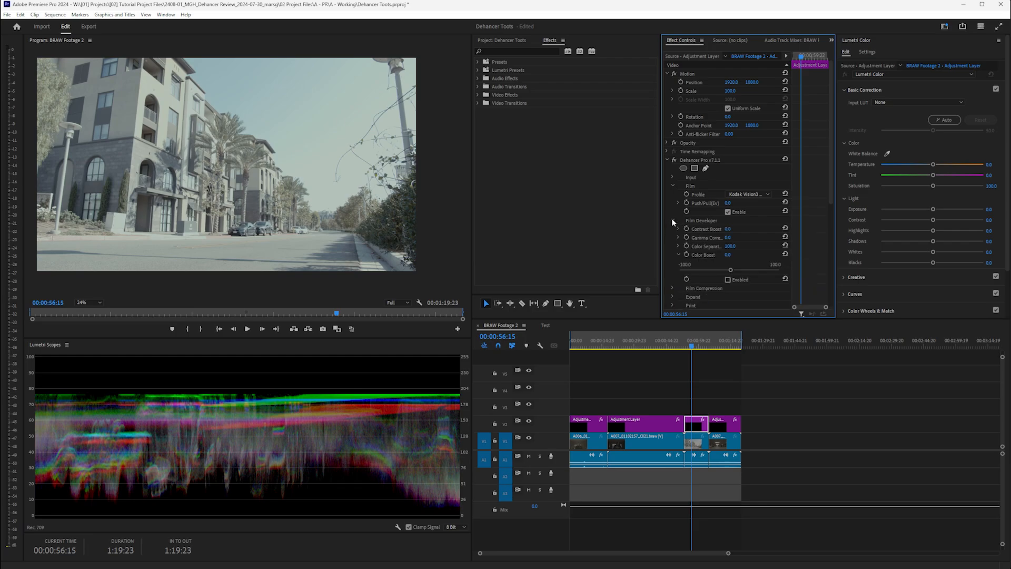
# - Set Expand to the Luma profile with Black Point 9.0 and White Point 78.5
pyautogui.click(672, 220)
pyautogui.click(676, 238)
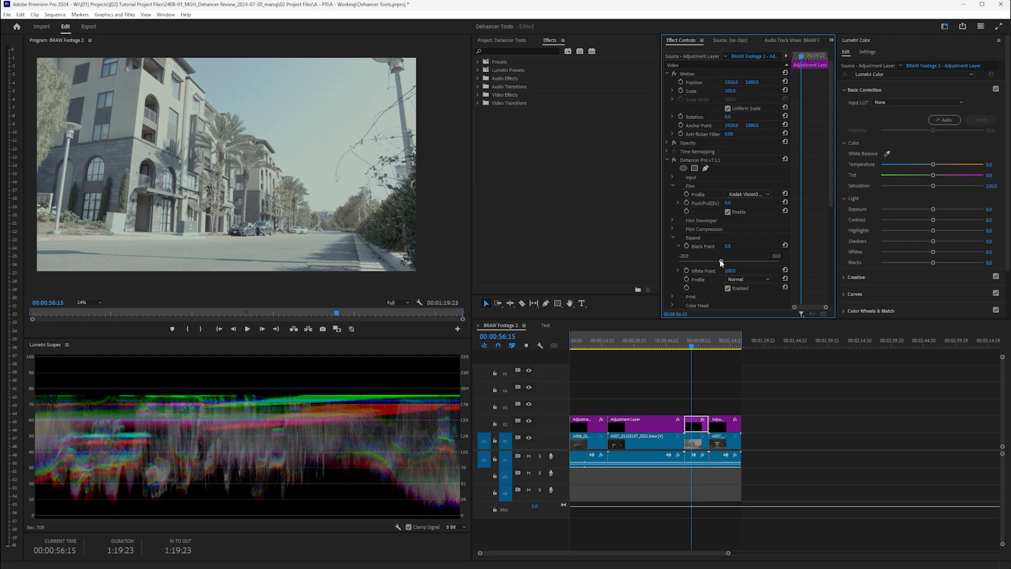
pyautogui.moveTo(721, 263); pyautogui.dragTo(731, 261)
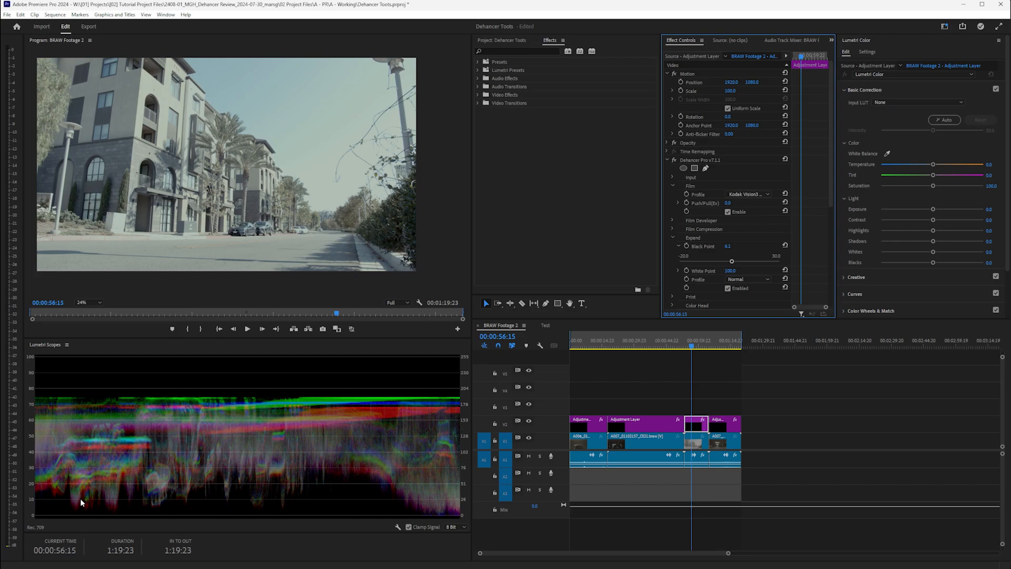
pyautogui.moveTo(731, 262); pyautogui.dragTo(735, 263)
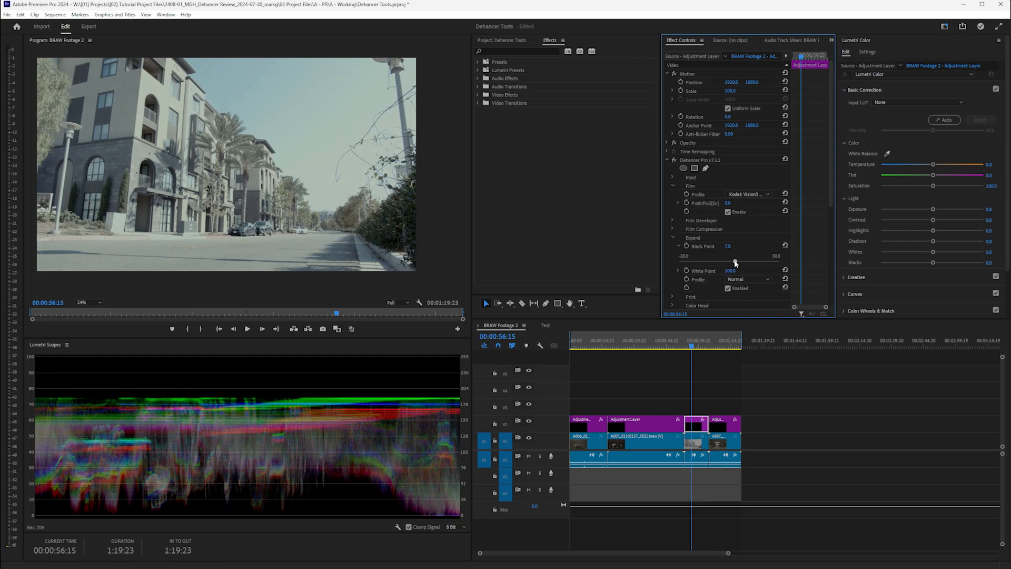
pyautogui.click(679, 271)
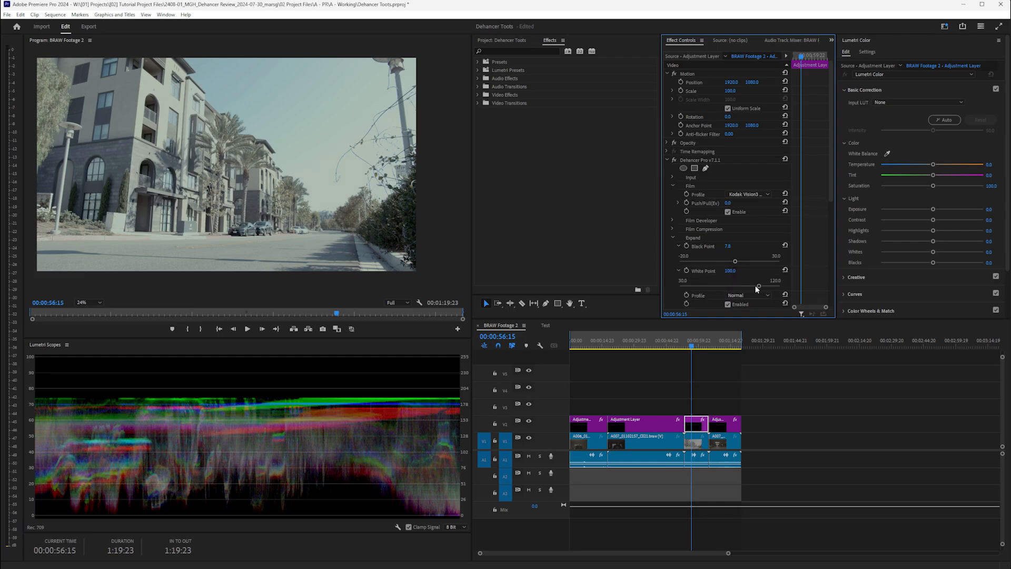
pyautogui.moveTo(760, 287); pyautogui.dragTo(733, 286)
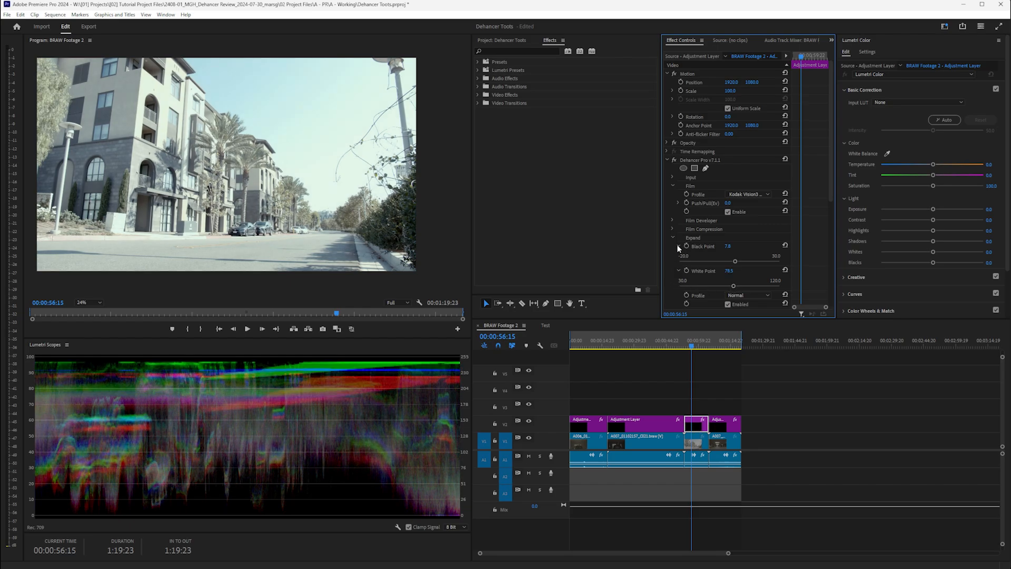
pyautogui.click(731, 295)
pyautogui.click(741, 312)
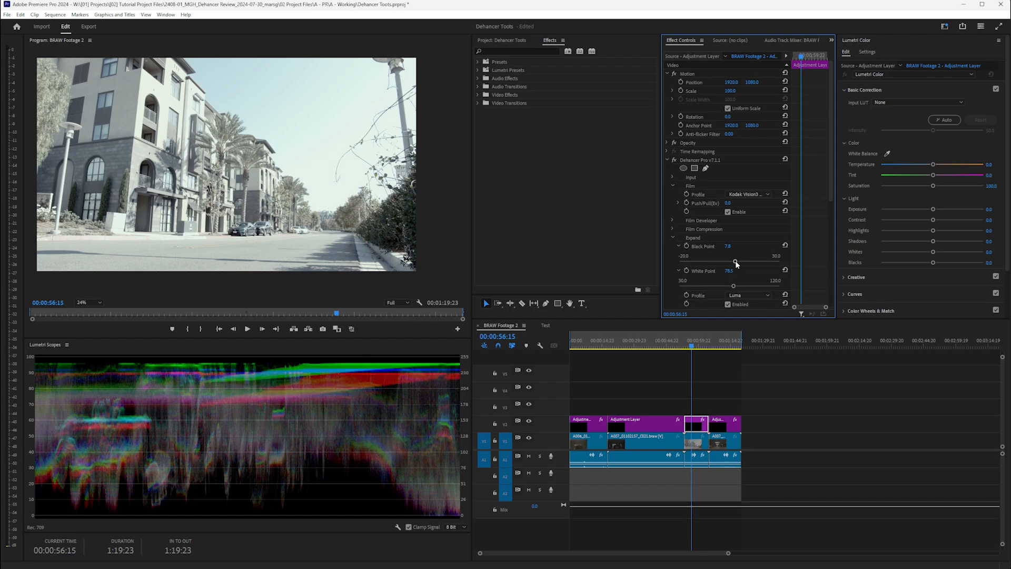
pyautogui.moveTo(734, 261); pyautogui.dragTo(737, 264)
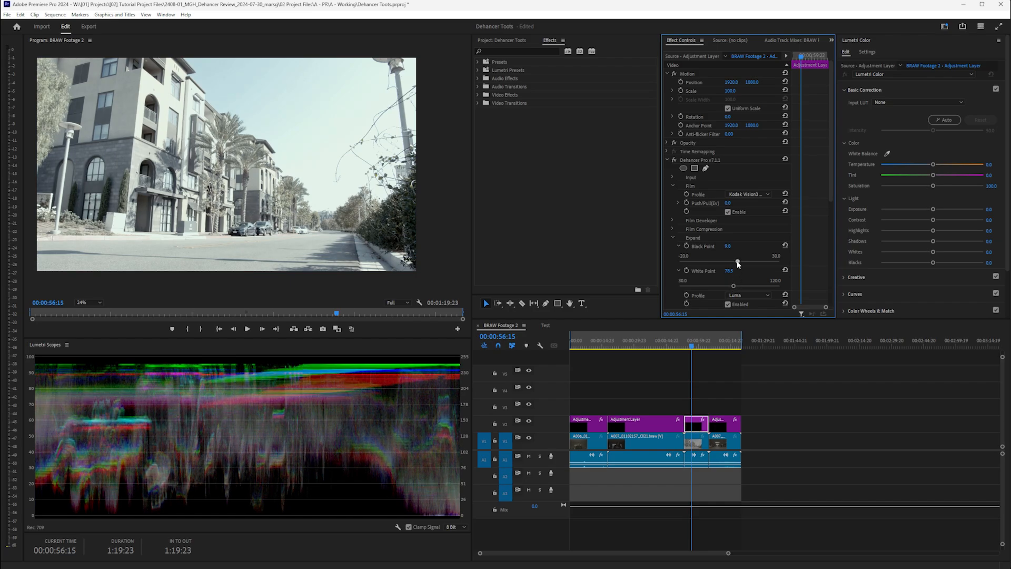
pyautogui.click(672, 237)
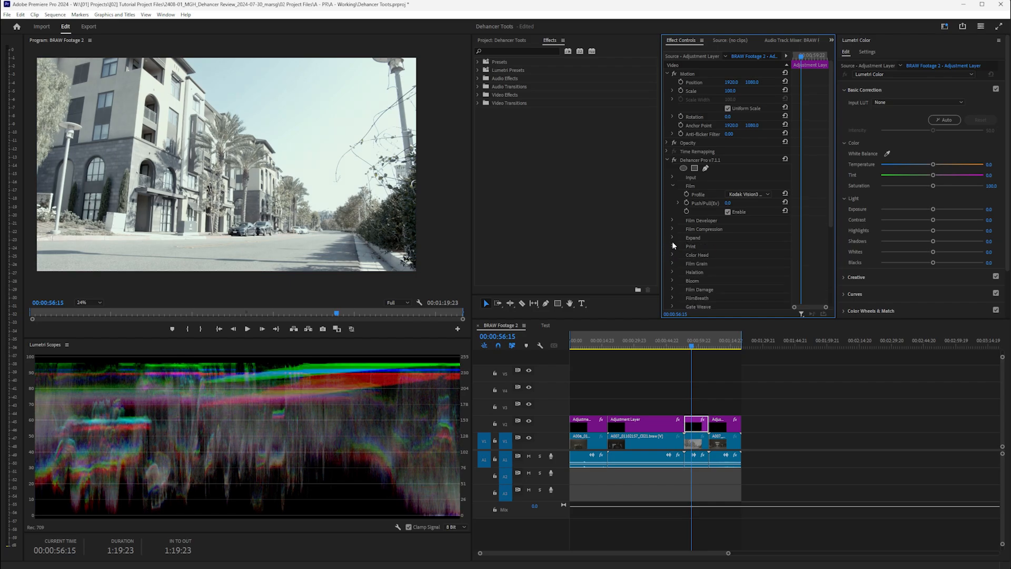
# - Enable Film Developer and raise Color Boost to 92.7
pyautogui.click(672, 245)
pyautogui.scroll(-1, 671, 245)
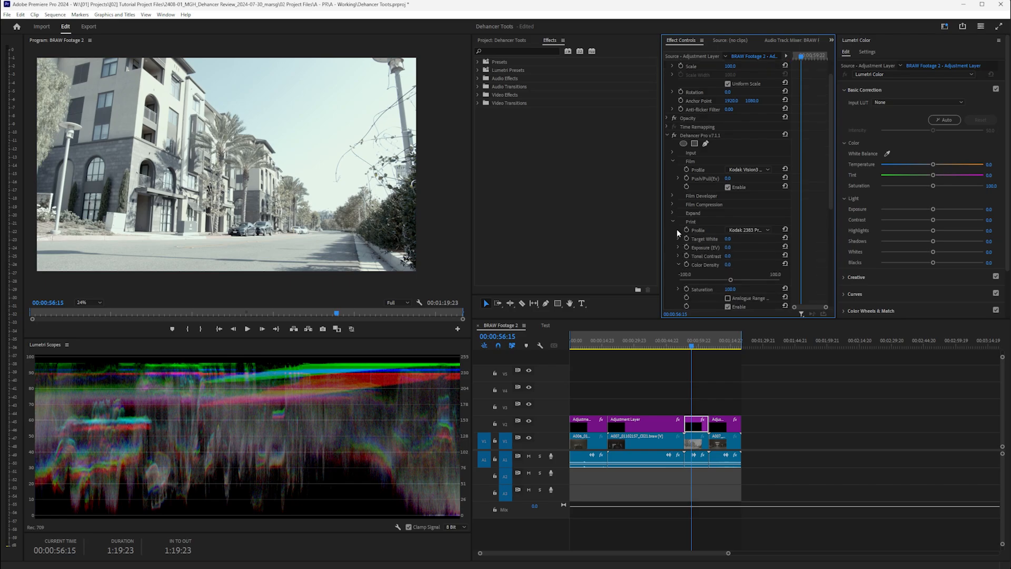
pyautogui.click(672, 222)
pyautogui.click(672, 196)
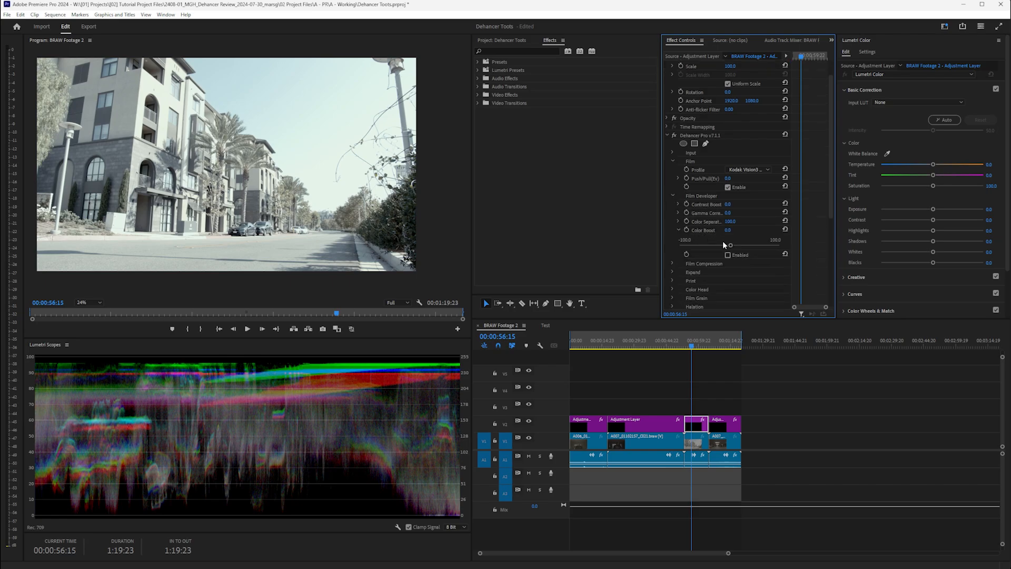
pyautogui.click(728, 256)
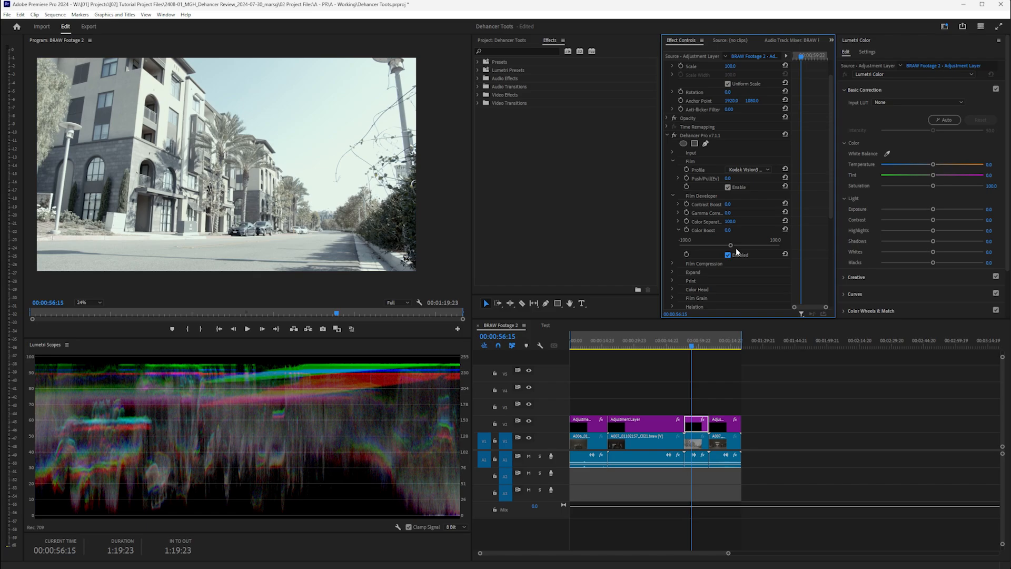
pyautogui.moveTo(732, 246); pyautogui.dragTo(776, 243)
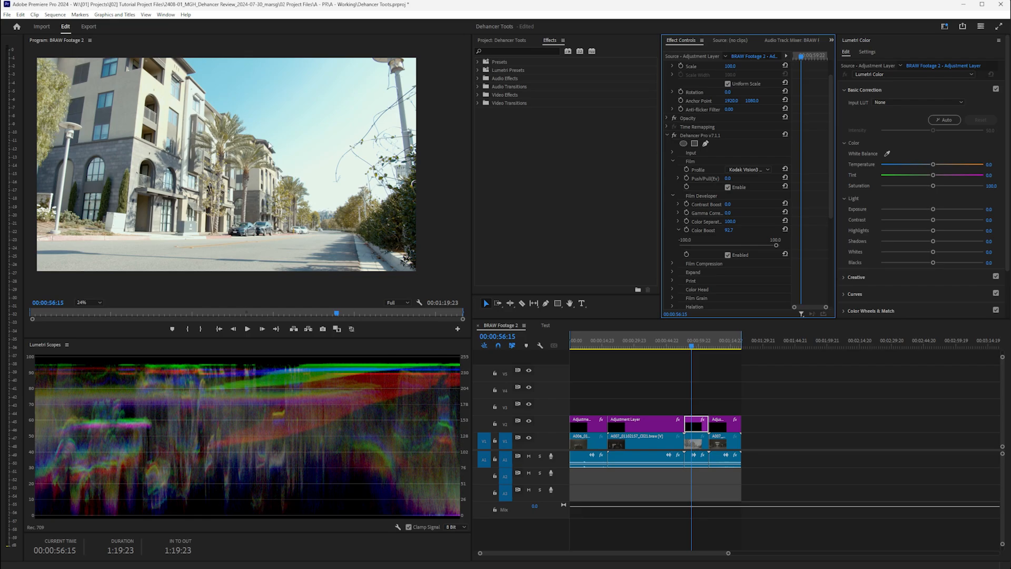
# - Raise Film Developer's Contrast Boost to about 15.3
pyautogui.click(677, 230)
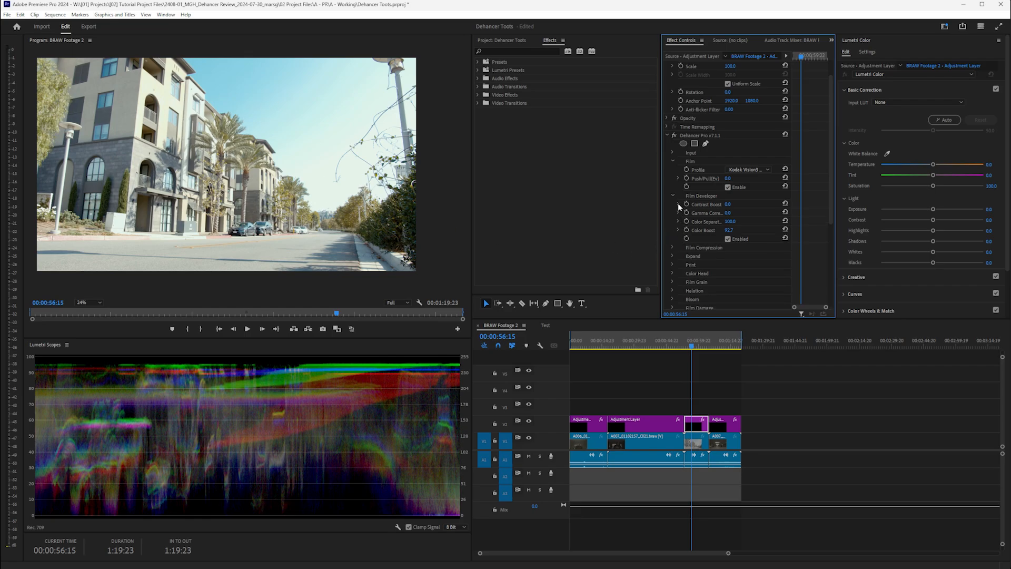
pyautogui.click(678, 205)
pyautogui.moveTo(729, 220); pyautogui.dragTo(741, 220)
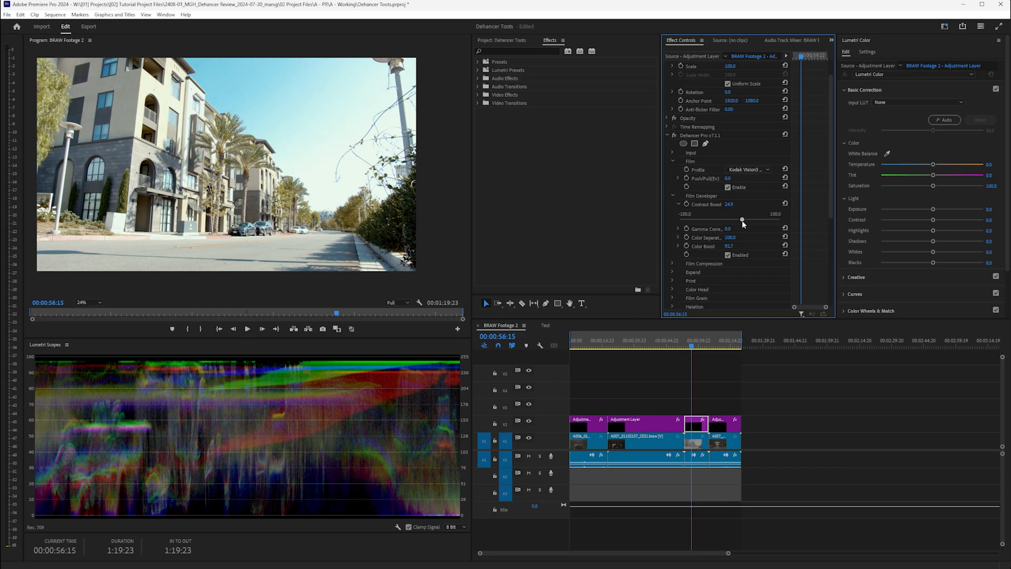
pyautogui.moveTo(741, 220); pyautogui.dragTo(741, 223)
pyautogui.click(678, 203)
pyautogui.click(672, 245)
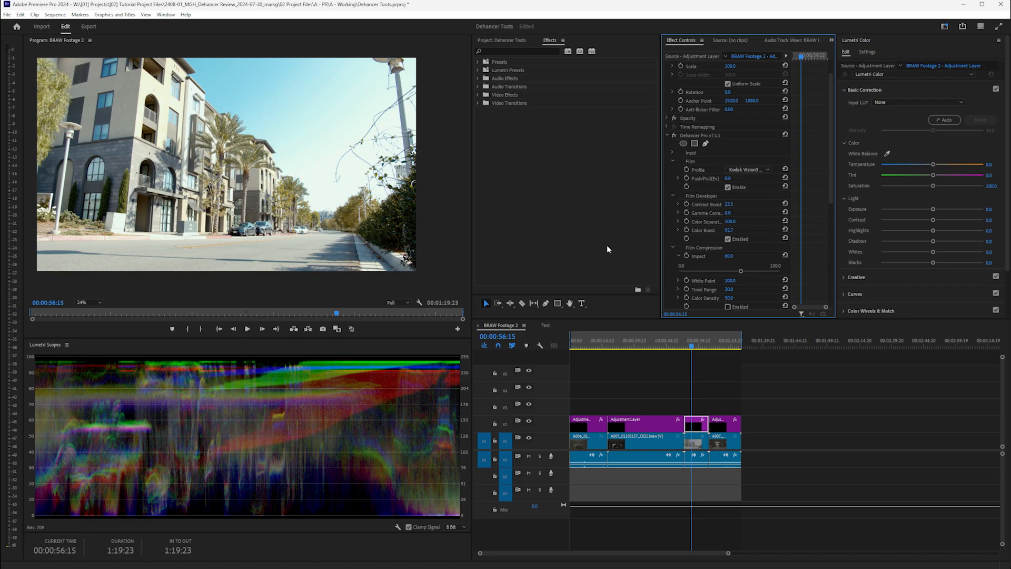
# - Enable Film Compression, compare it off and on, and set Impact to 60.0 with White Point 100.0
pyautogui.scroll(10, 388, 176)
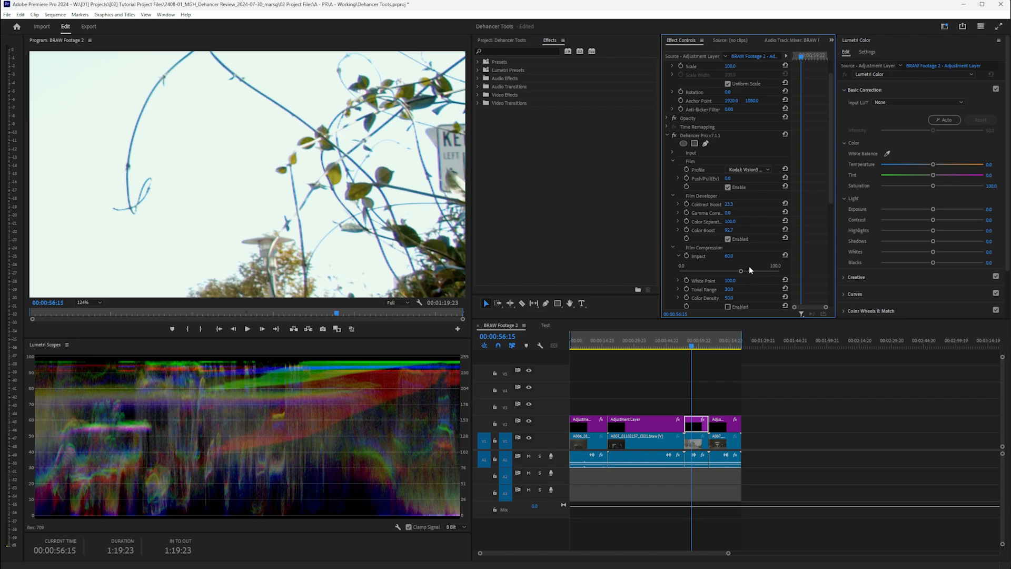
pyautogui.click(672, 196)
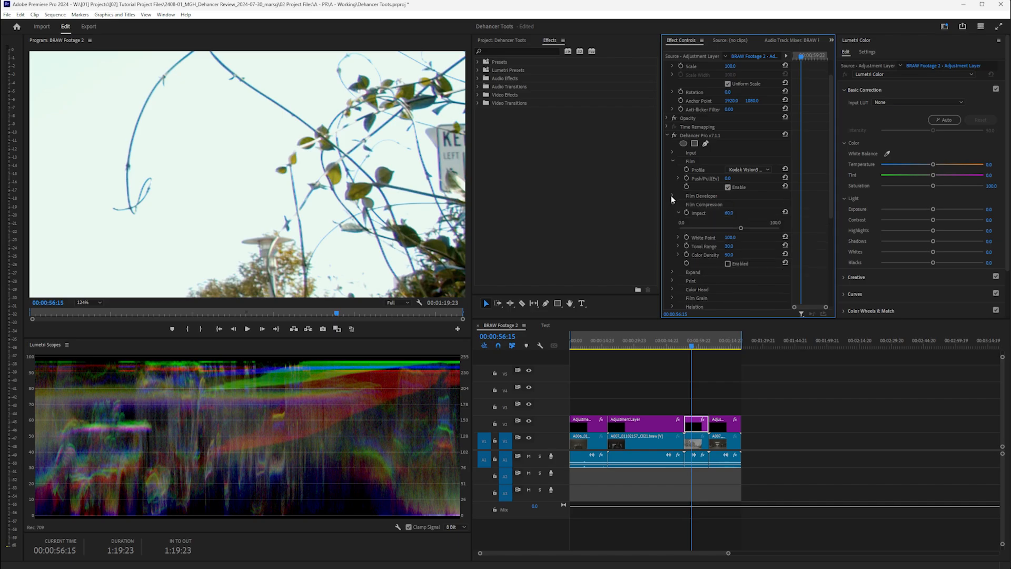
pyautogui.click(727, 263)
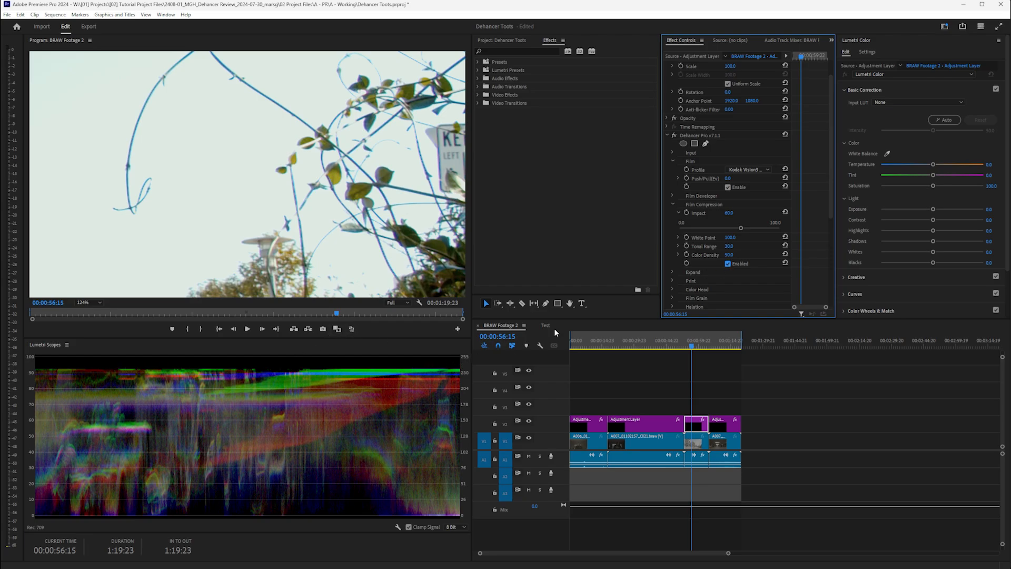
pyautogui.click(728, 263)
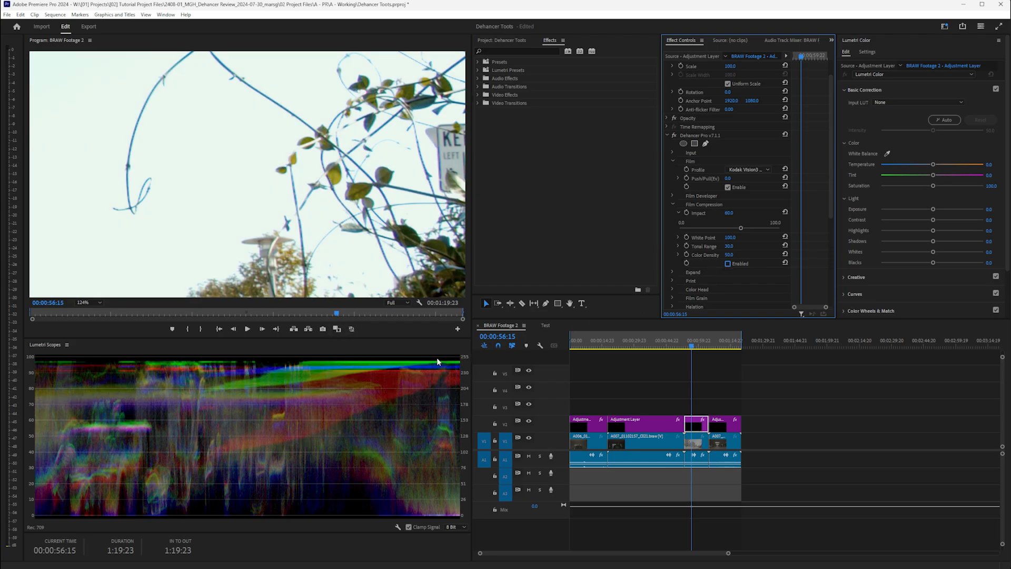
pyautogui.click(727, 264)
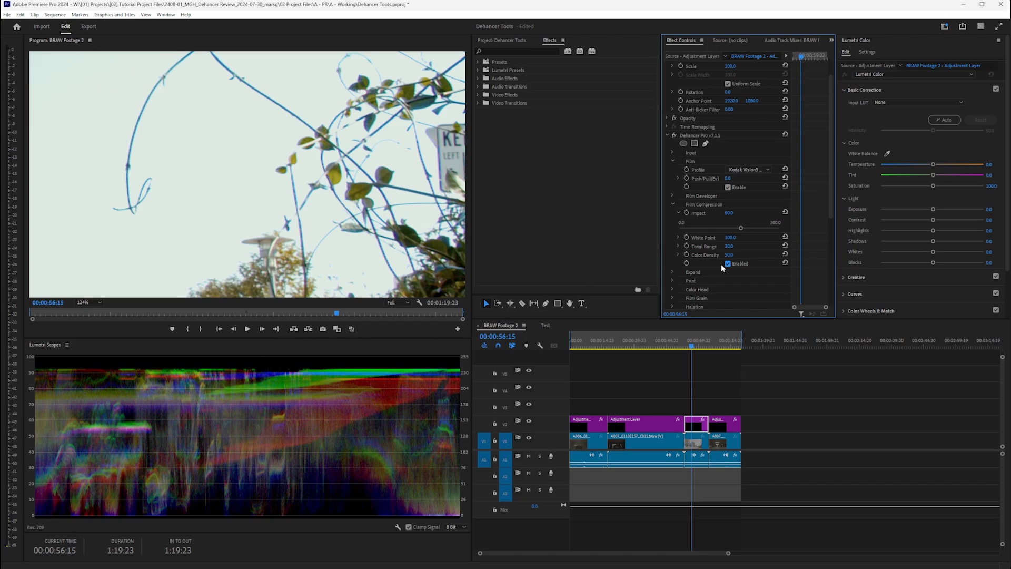
pyautogui.moveTo(740, 229); pyautogui.dragTo(803, 229)
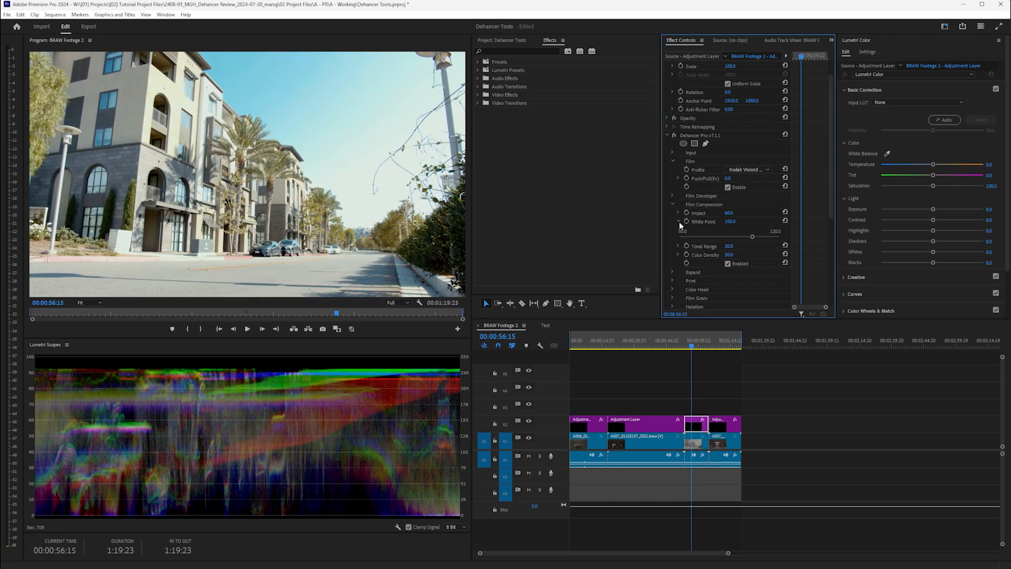
pyautogui.click(673, 203)
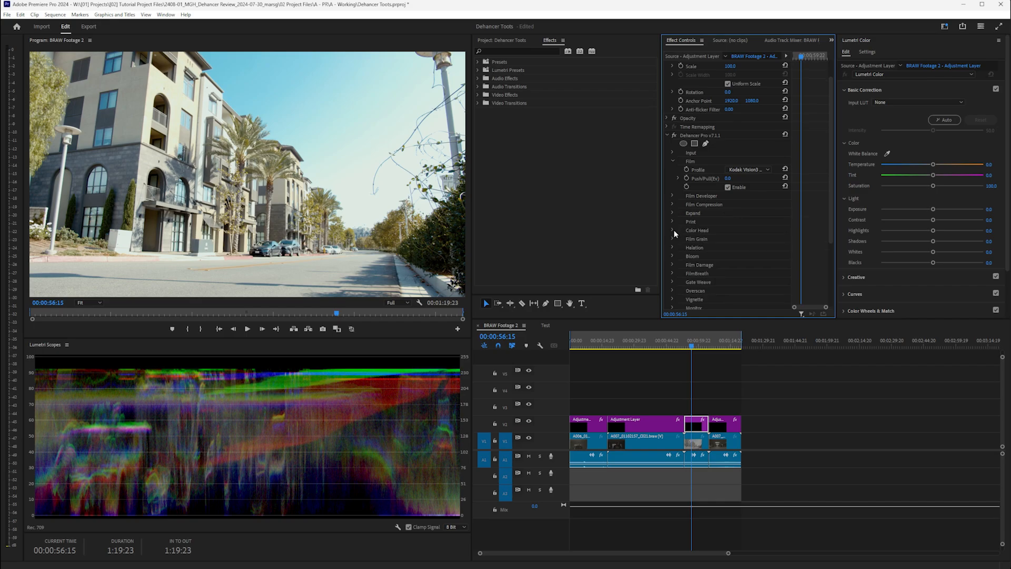
# - In Print, raise Tonal Contrast slightly and lower Color Density to 31.4
pyautogui.click(672, 222)
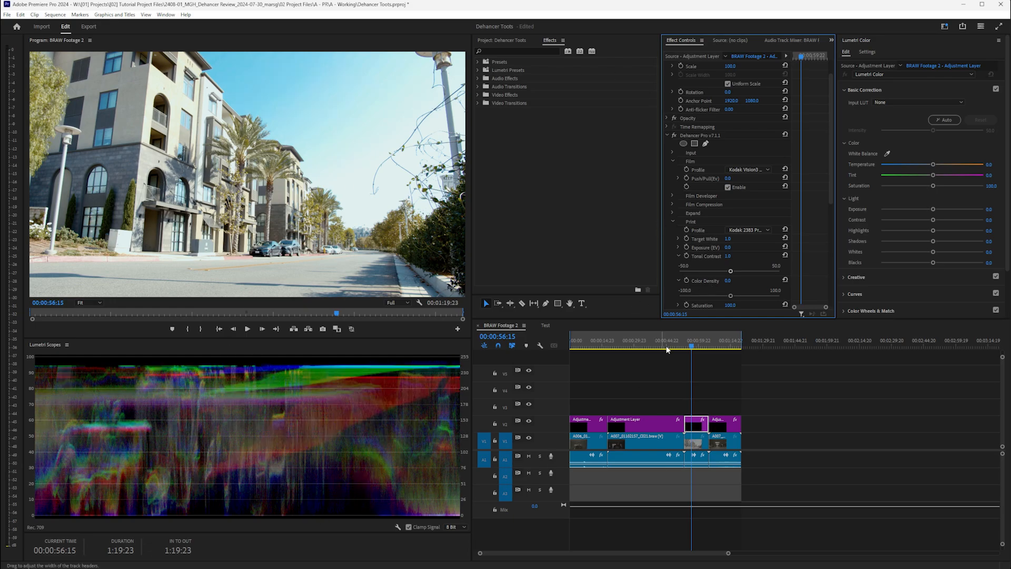
pyautogui.moveTo(730, 270); pyautogui.dragTo(790, 291)
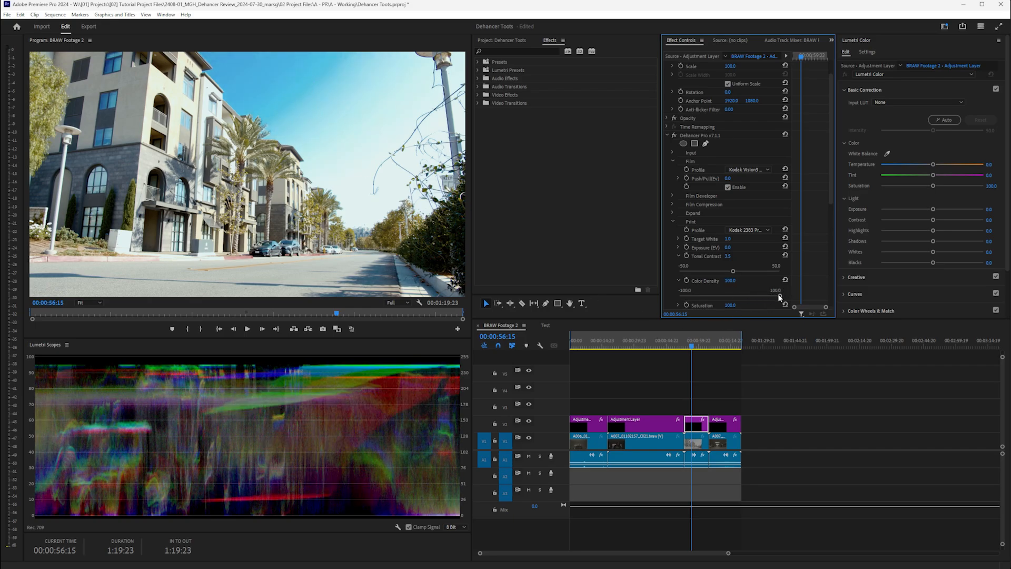
pyautogui.moveTo(779, 295); pyautogui.dragTo(745, 295)
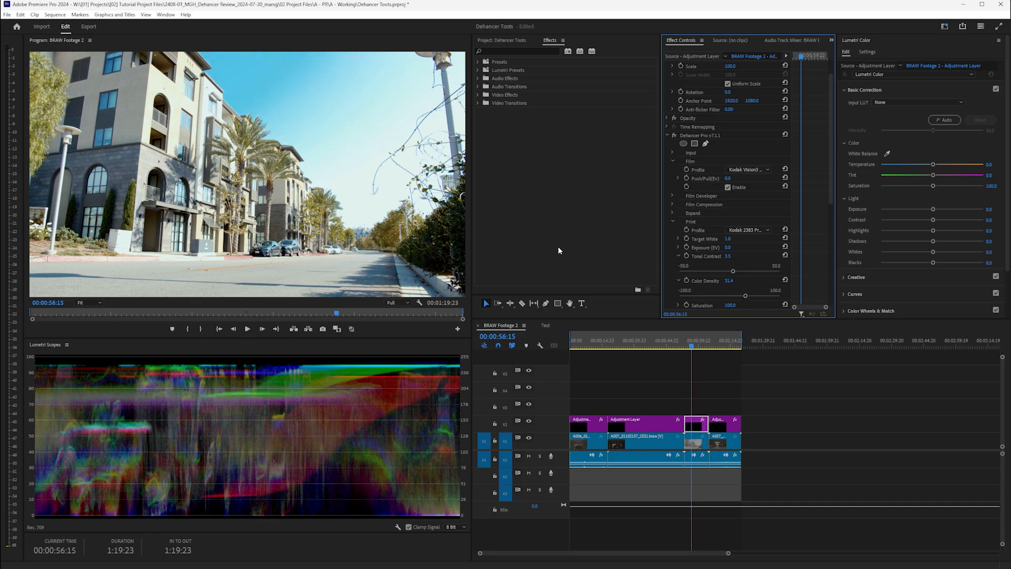
# - Turn on Analogue Range Limiter and raise Print Tonal Contrast further to 16.1
pyautogui.click(678, 256)
pyautogui.click(679, 264)
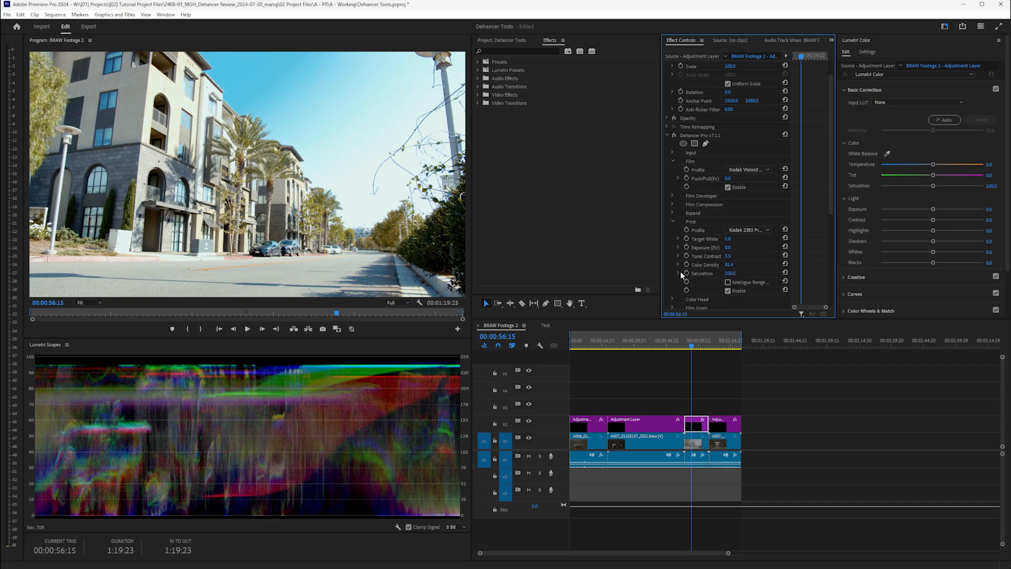
pyautogui.click(727, 282)
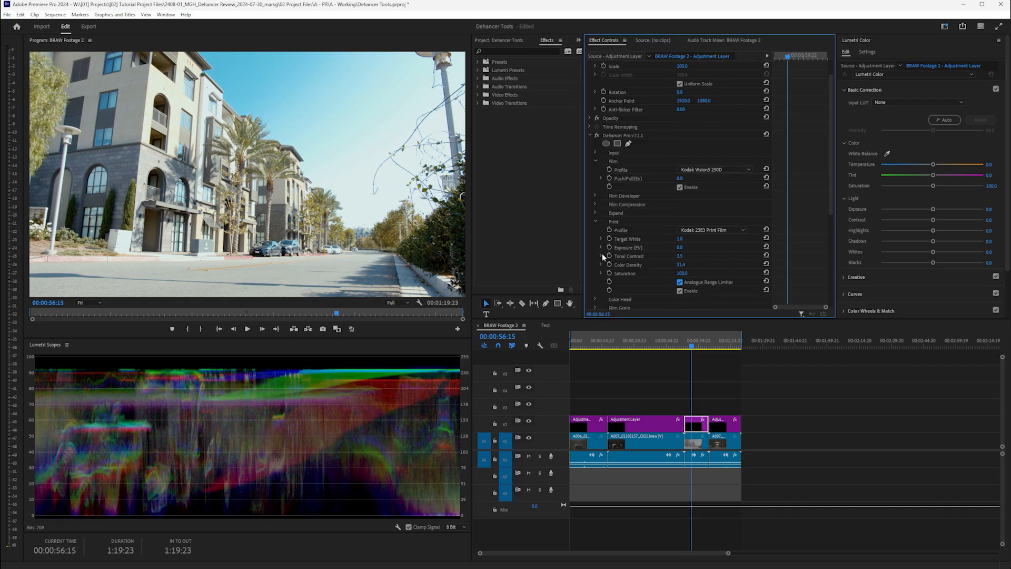
pyautogui.click(601, 256)
pyautogui.moveTo(688, 270); pyautogui.dragTo(710, 271)
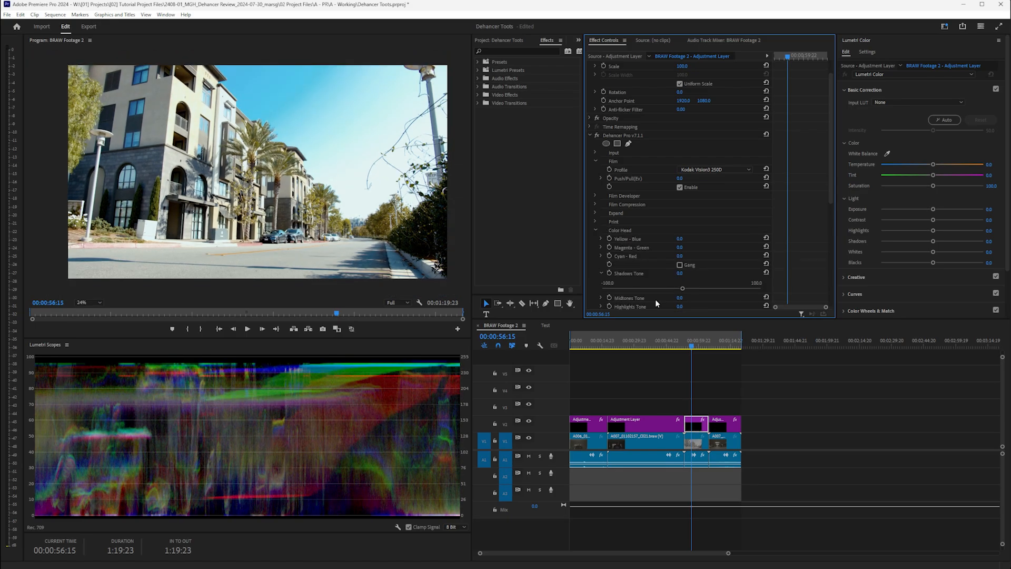
# - Enable Color Head and apply small Yellow - Blue, Magenta - Green and Cyan - Red shifts
pyautogui.scroll(-1, 656, 303)
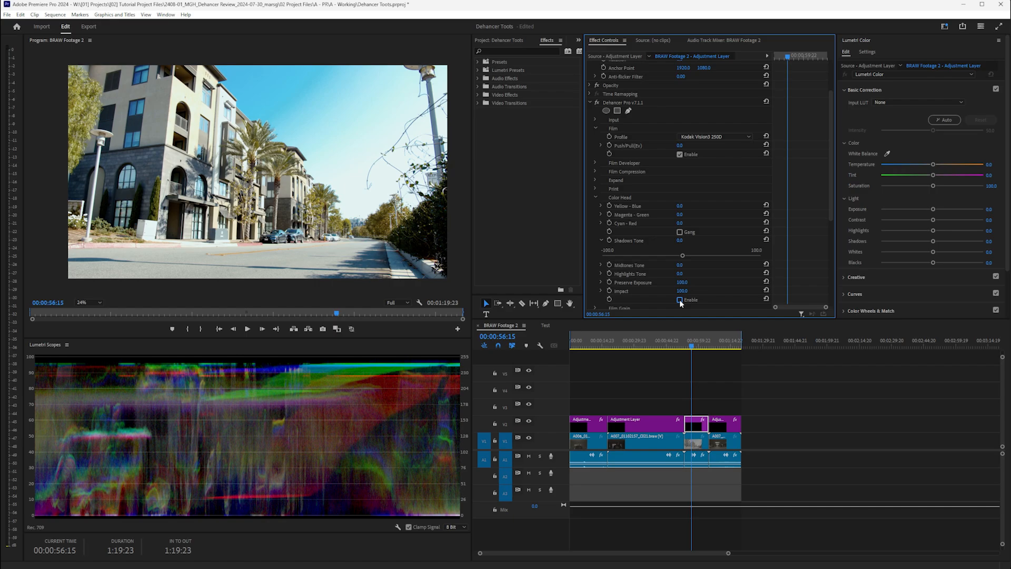
pyautogui.click(679, 299)
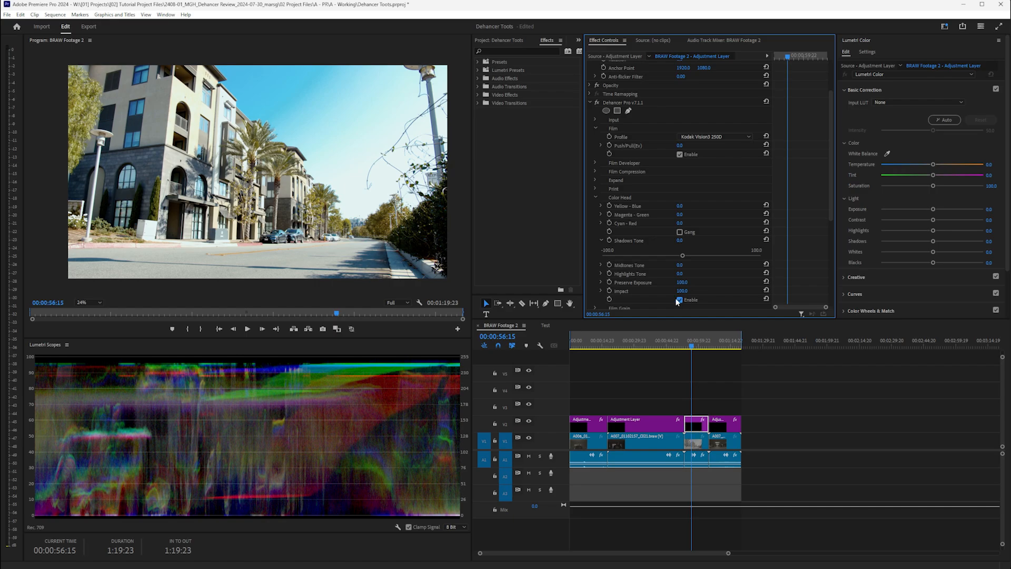
pyautogui.click(601, 206)
pyautogui.moveTo(683, 223); pyautogui.dragTo(692, 246)
pyautogui.click(600, 231)
pyautogui.click(601, 255)
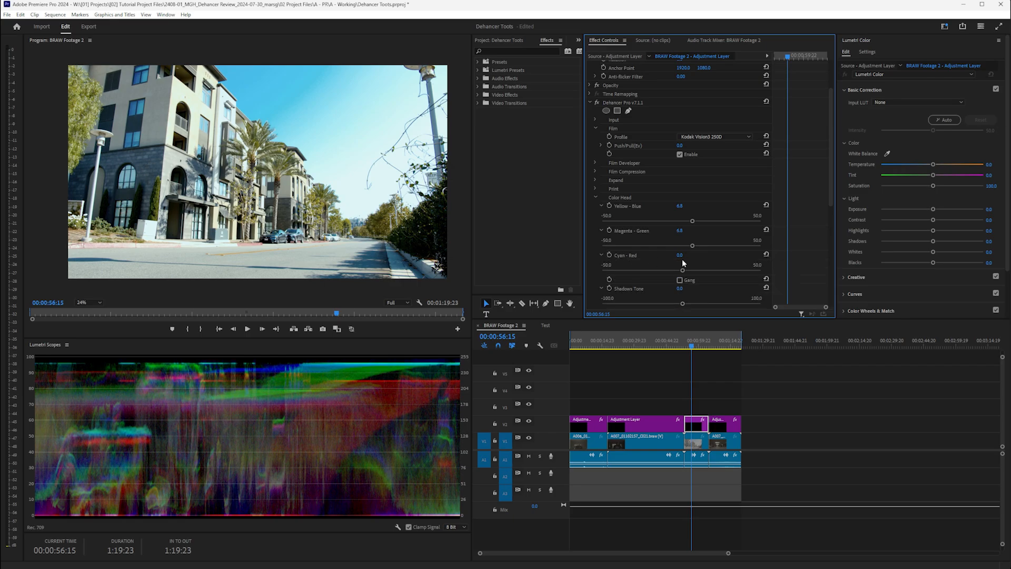
pyautogui.moveTo(682, 270)
pyautogui.mouseDown()
pyautogui.moveTo(675, 272)
pyautogui.moveTo(686, 271)
pyautogui.mouseUp()
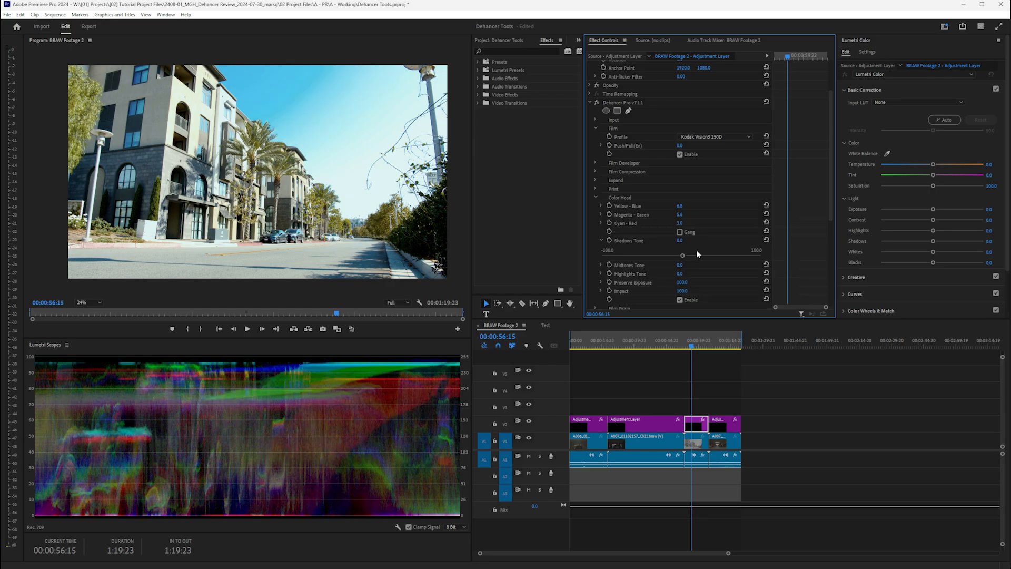
# - Adjust the Color Head tones to Shadows Tone -20.4 and Midtones Tone 10.6
pyautogui.click(601, 264)
pyautogui.click(600, 290)
pyautogui.moveTo(683, 255); pyautogui.dragTo(680, 305)
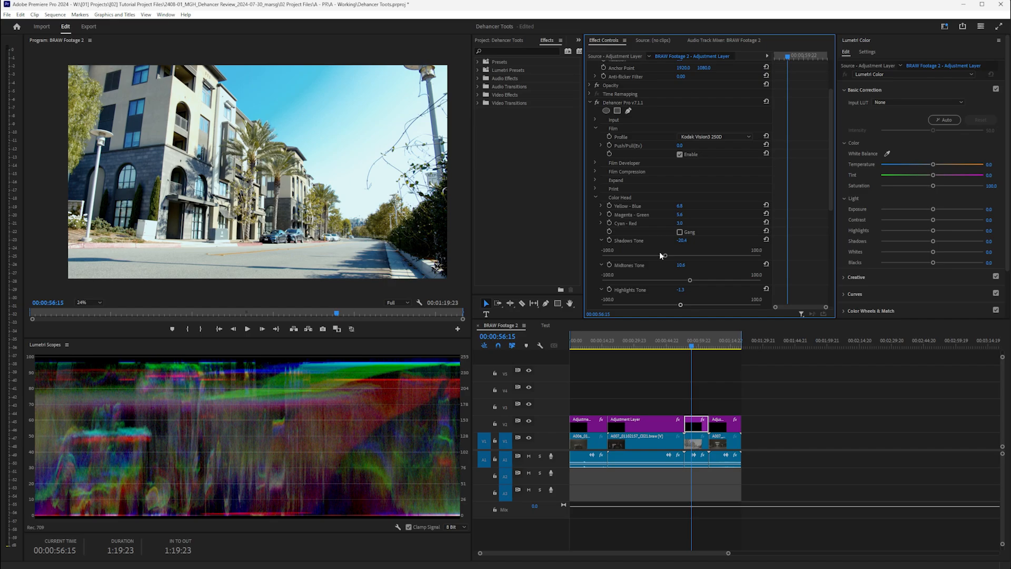
pyautogui.click(601, 240)
pyautogui.scroll(-2, 597, 175)
# - Enable Film Grain, toggling it off and on to compare
pyautogui.click(594, 158)
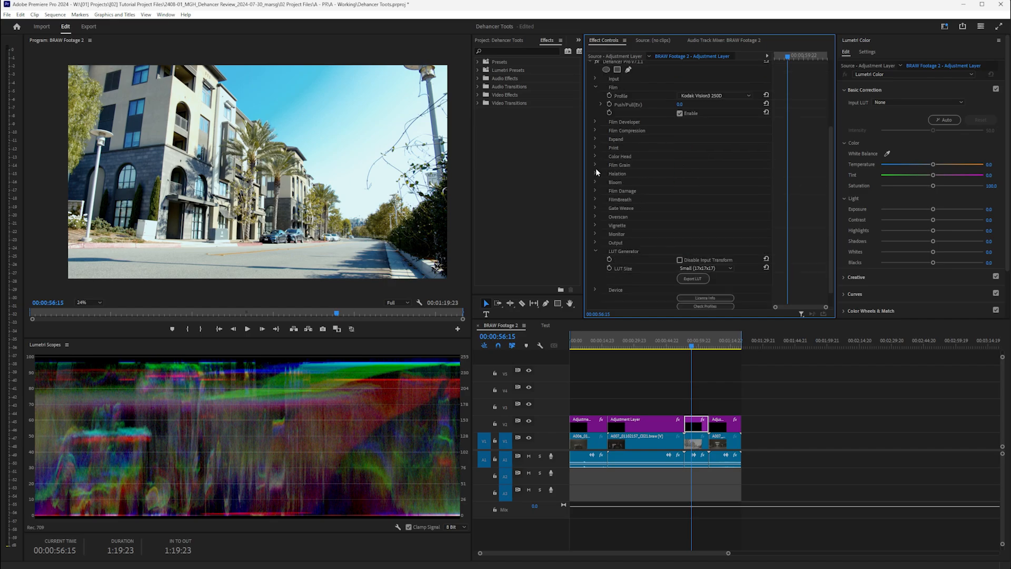
pyautogui.click(596, 166)
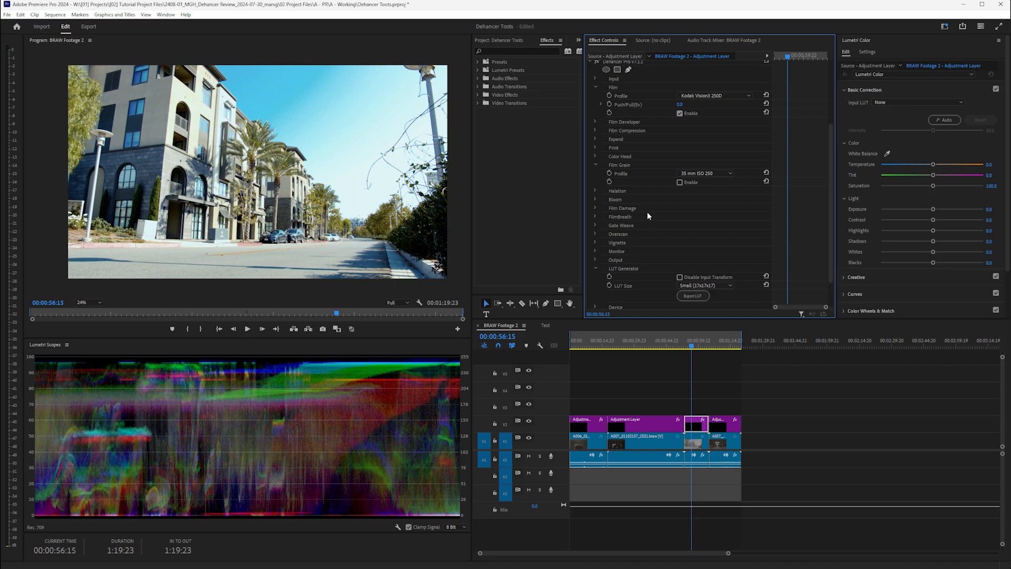
pyautogui.click(679, 182)
pyautogui.click(679, 182)
pyautogui.click(680, 182)
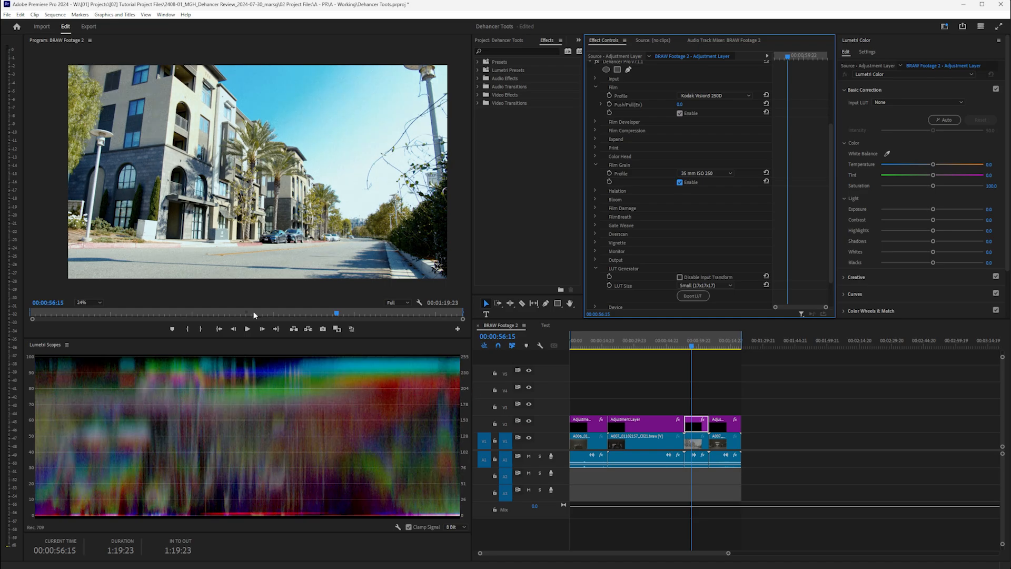
# - Inspect the grain in the maximized Program Monitor at Fit, then restore the workspace
pyautogui.press('`')
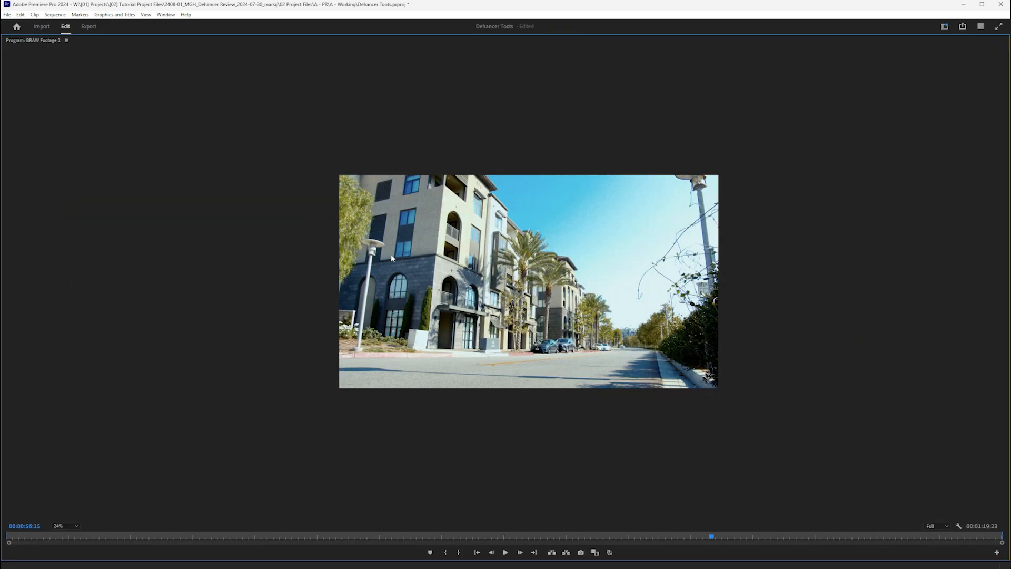
pyautogui.scroll(5, 391, 254)
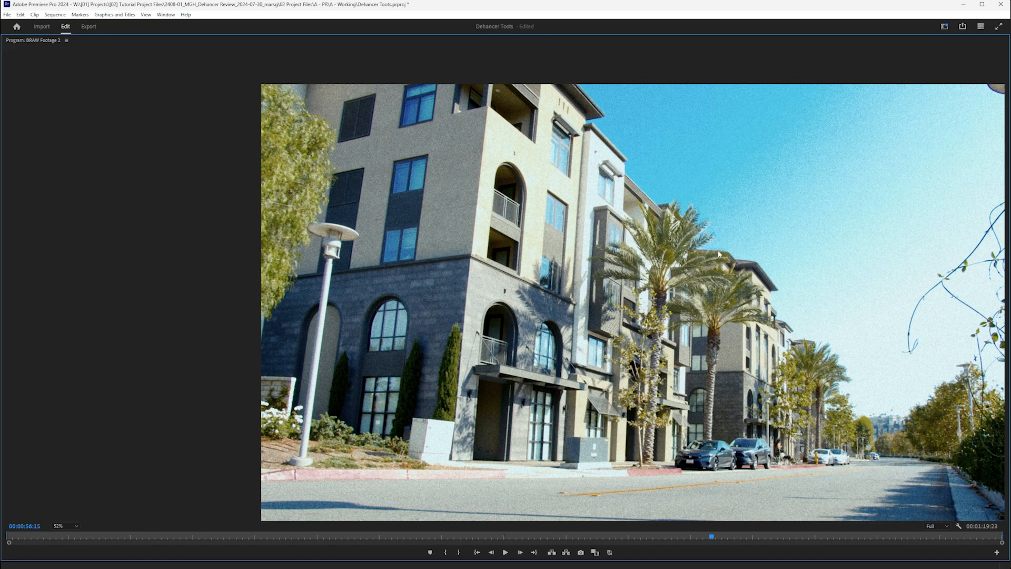
pyautogui.click(64, 526)
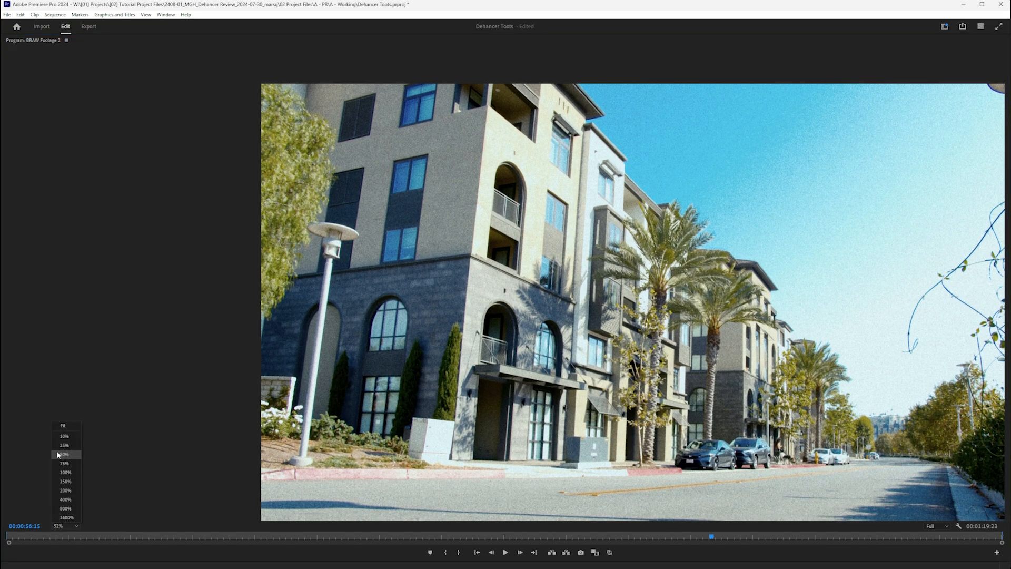
pyautogui.click(66, 423)
pyautogui.scroll(6, 535, 195)
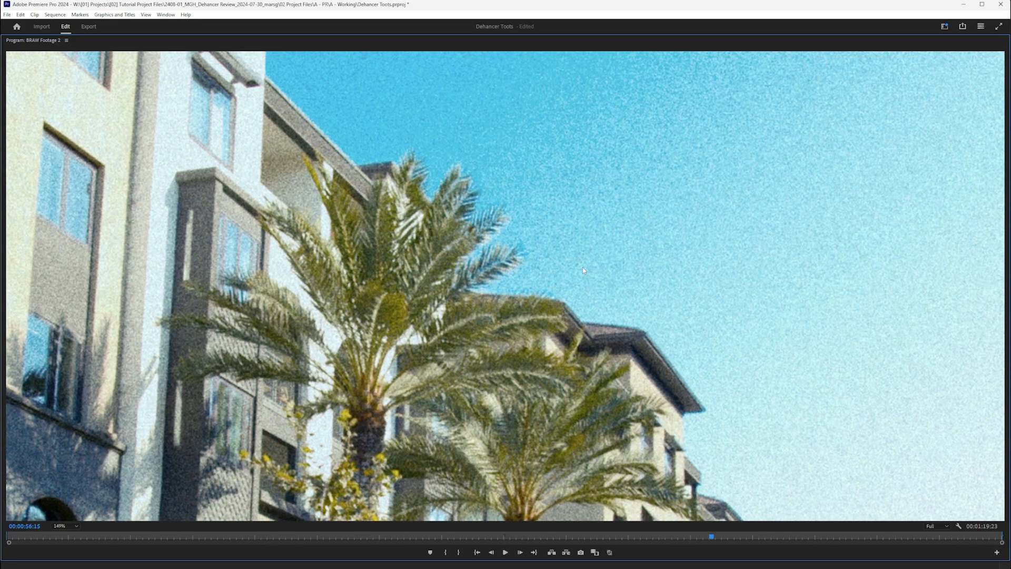
pyautogui.press('`')
pyautogui.click(93, 302)
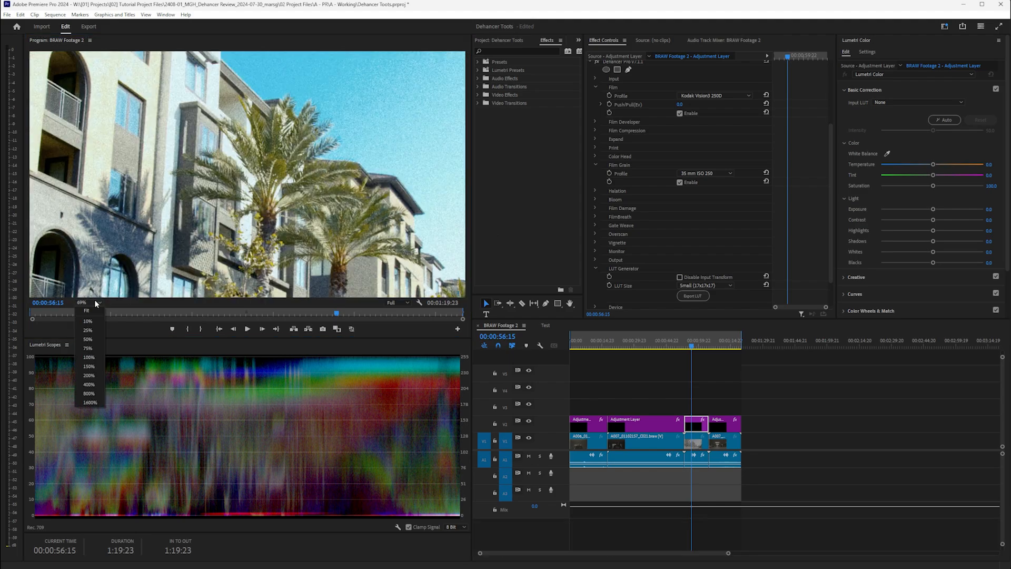
pyautogui.click(90, 311)
# - Set the Film Grain Profile to 65 mm ISO 50
pyautogui.click(705, 173)
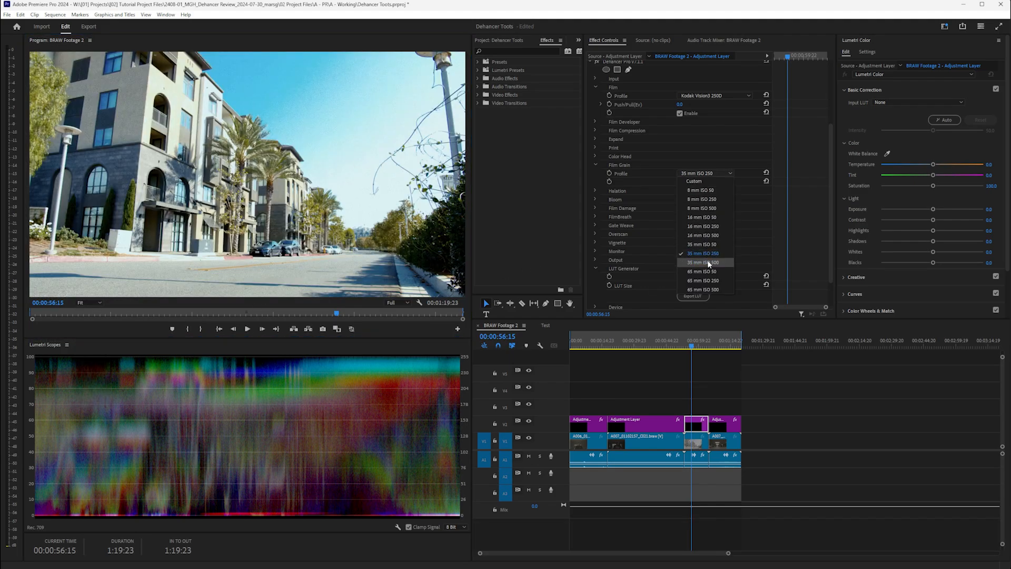
pyautogui.click(715, 273)
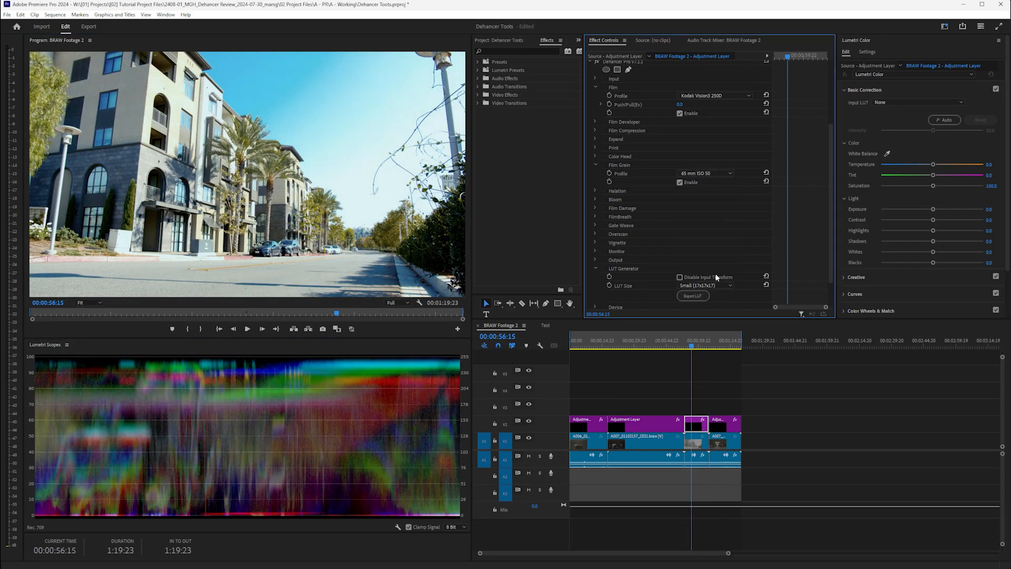
pyautogui.scroll(5, 316, 150)
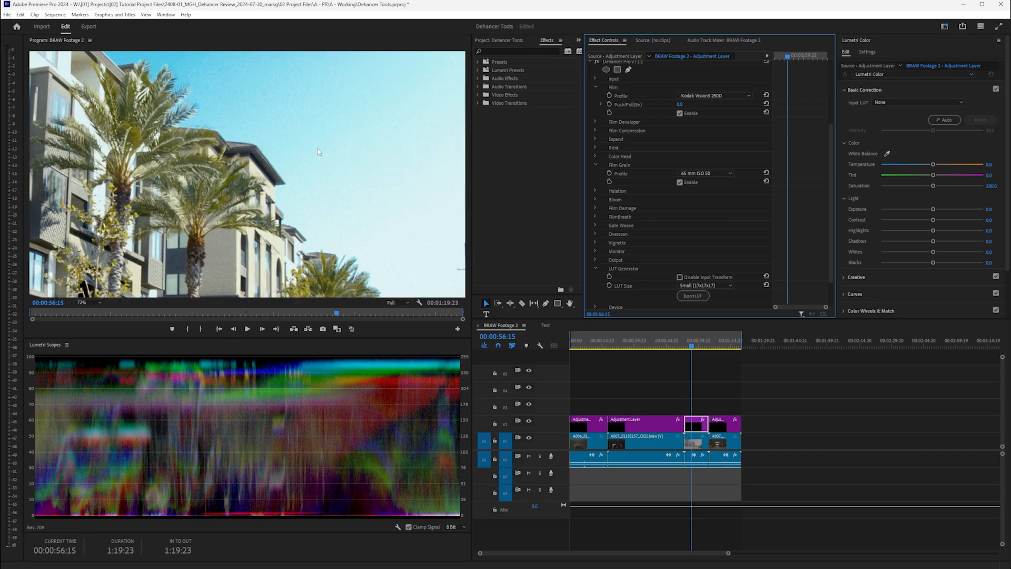
pyautogui.scroll(-5, 318, 152)
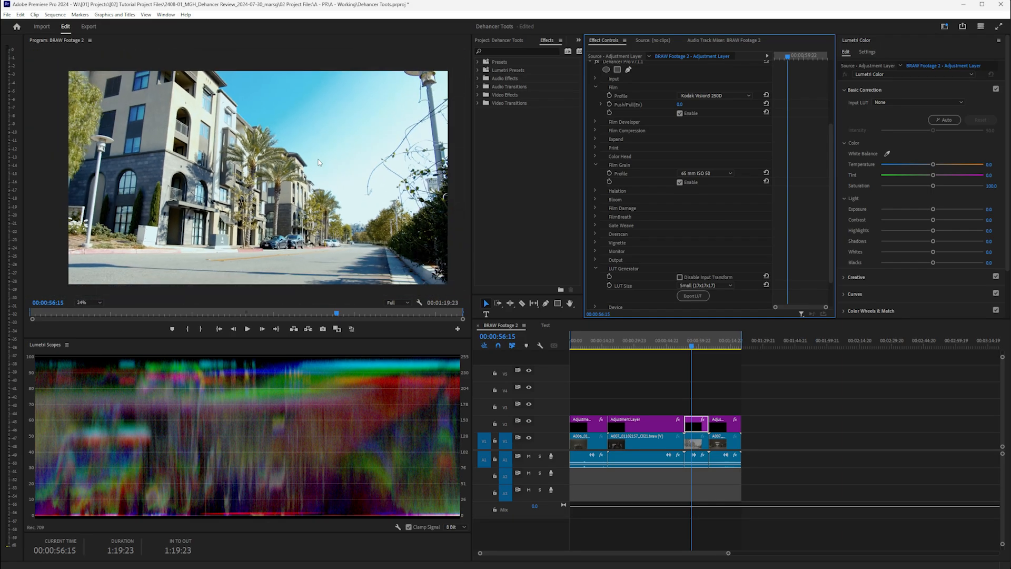
pyautogui.scroll(-1, 318, 162)
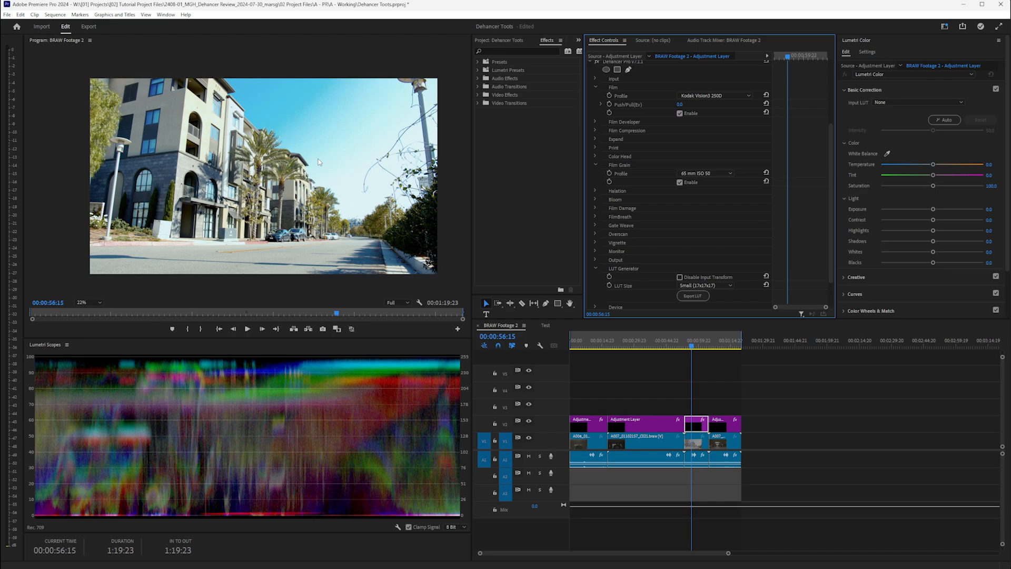
# - Enable Halation, try 8 mm / Super 8 No Remjet, then settle on the 65 mm / 70 mm No Remjet profile
pyautogui.click(595, 165)
pyautogui.click(595, 174)
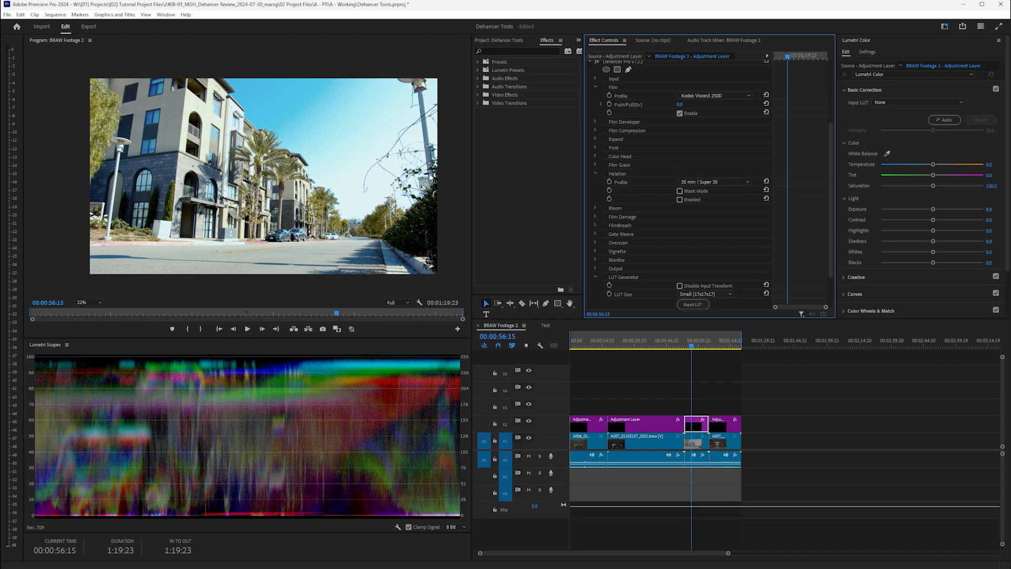
pyautogui.scroll(3, 388, 171)
pyautogui.scroll(6, 388, 171)
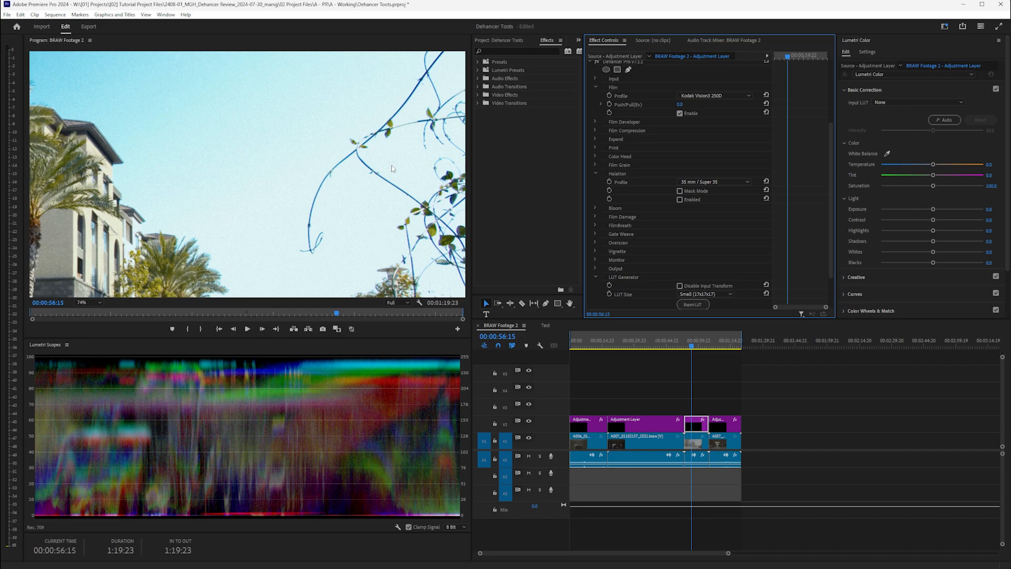
pyautogui.click(691, 197)
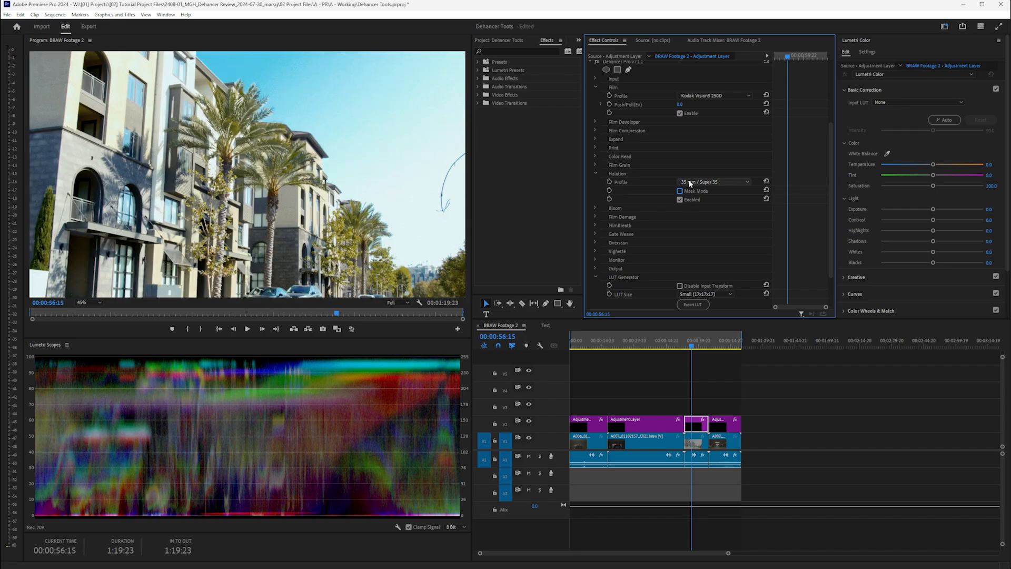
pyautogui.click(690, 181)
pyautogui.click(697, 207)
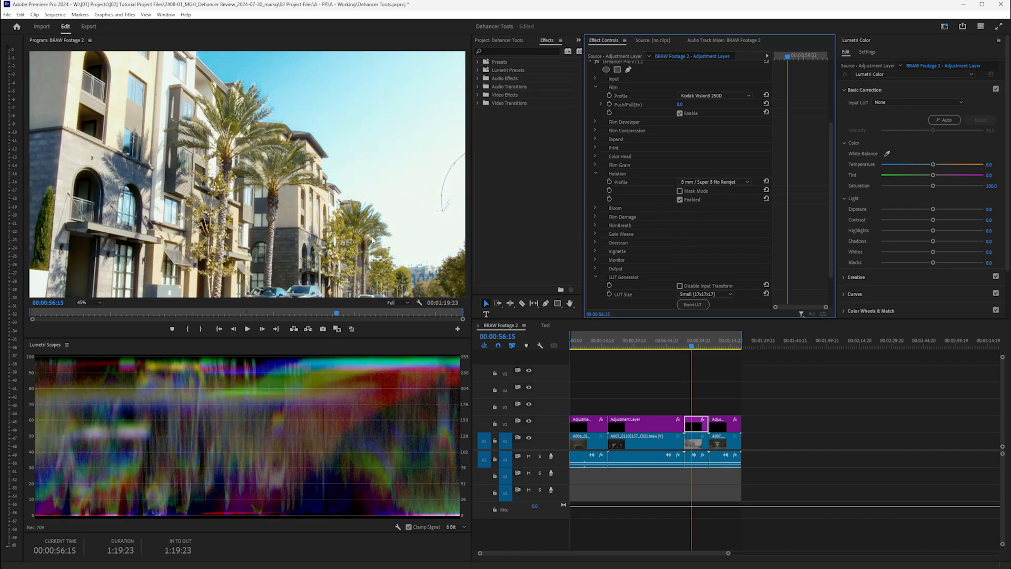
pyautogui.scroll(-5, 372, 240)
pyautogui.click(695, 182)
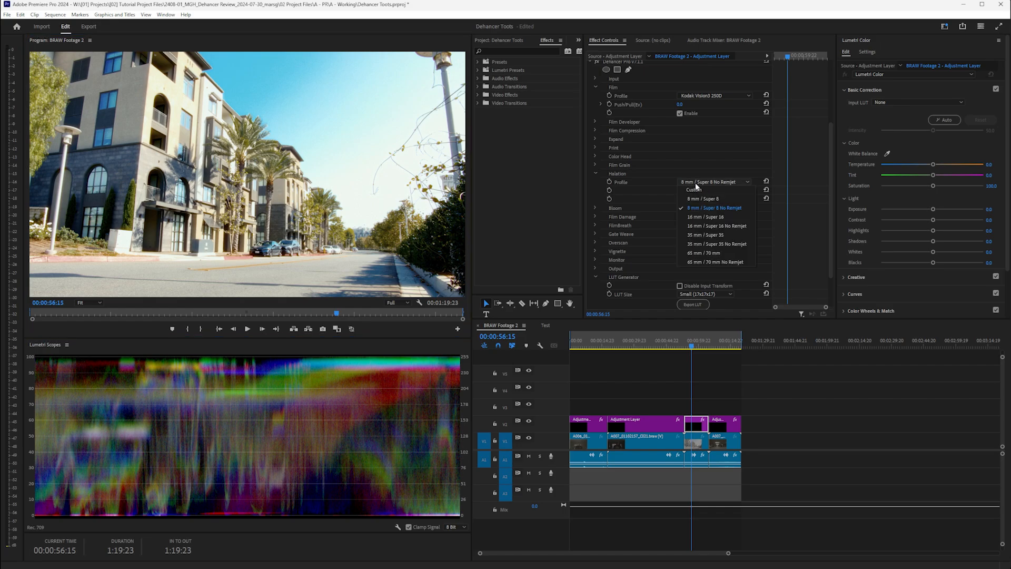
pyautogui.click(705, 262)
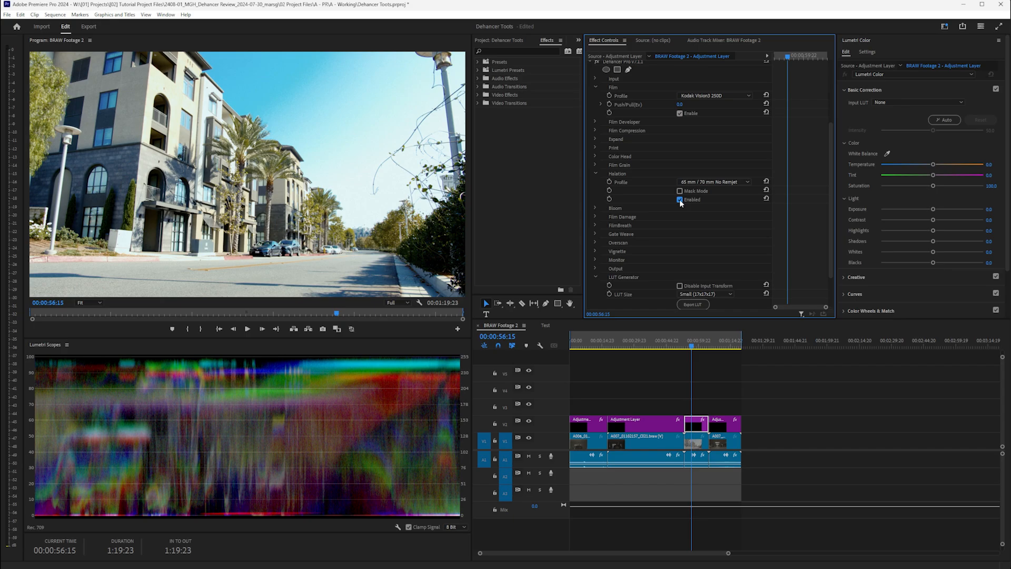
pyautogui.click(595, 174)
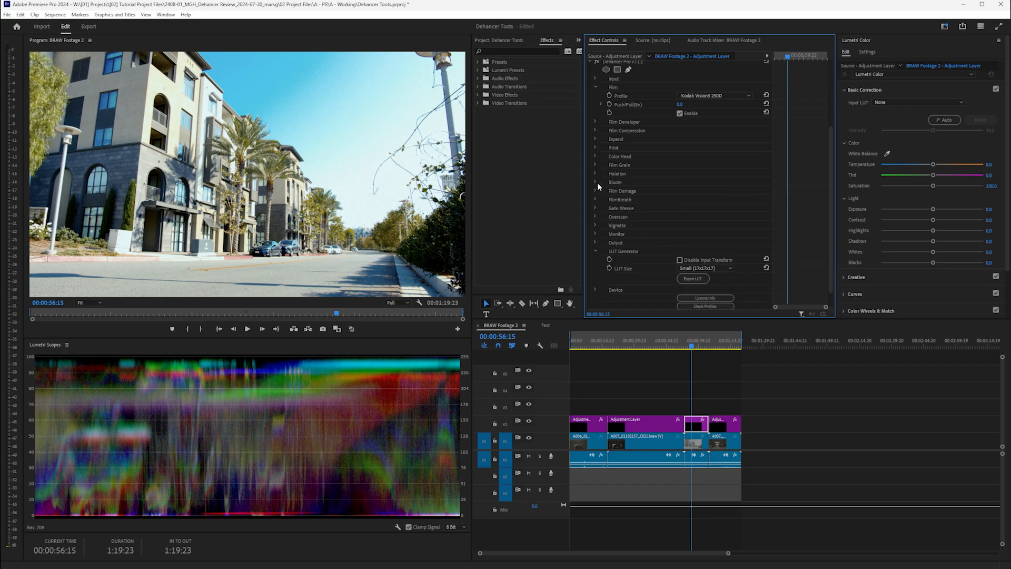
# - Try Bloom's 8 mm / Super 8, 65 mm / 70 mm and 35 mm / Super 35 profiles, then switch to Custom
pyautogui.click(595, 183)
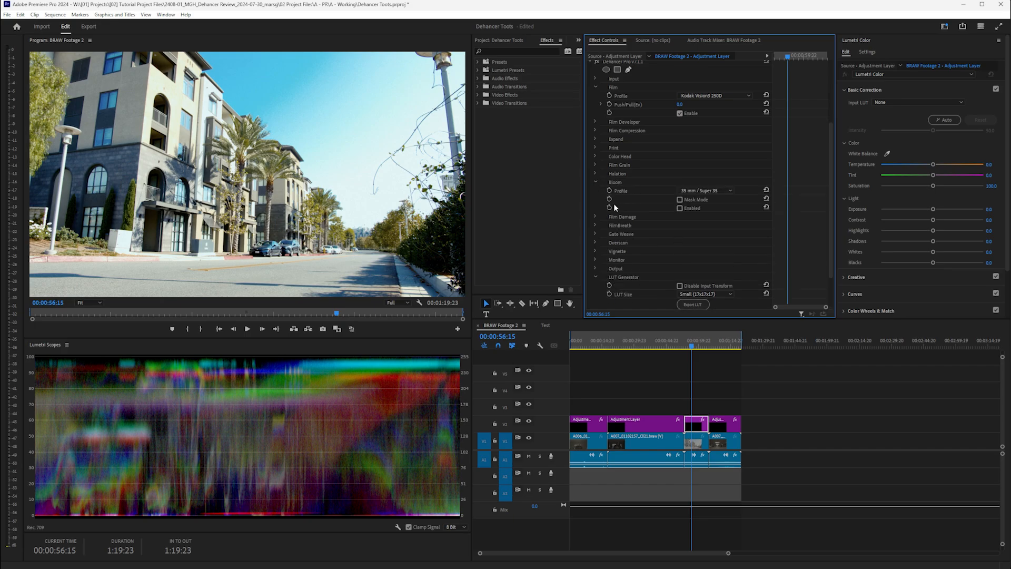
pyautogui.click(692, 191)
pyautogui.click(698, 212)
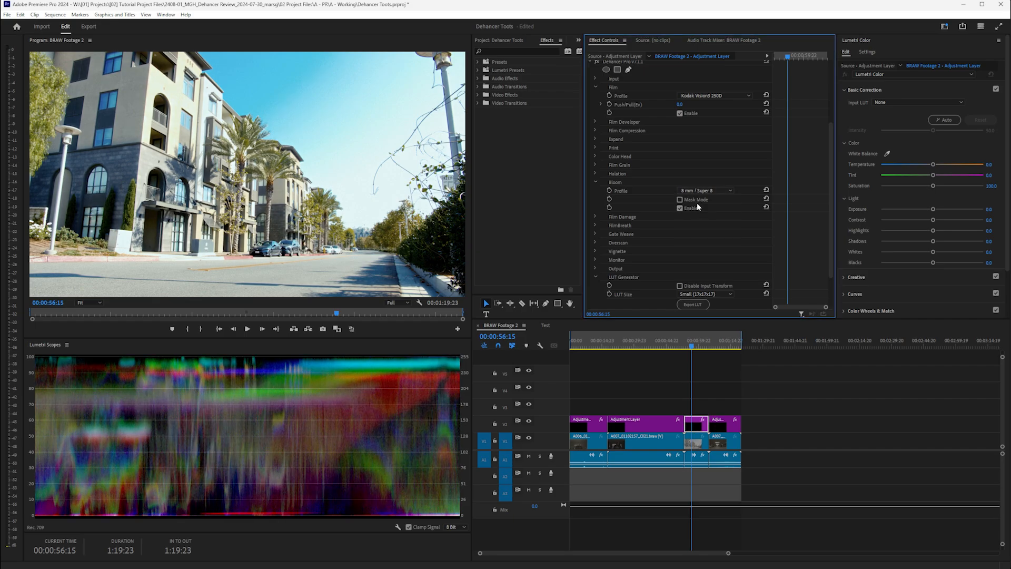
pyautogui.click(696, 191)
pyautogui.click(700, 232)
pyautogui.click(695, 191)
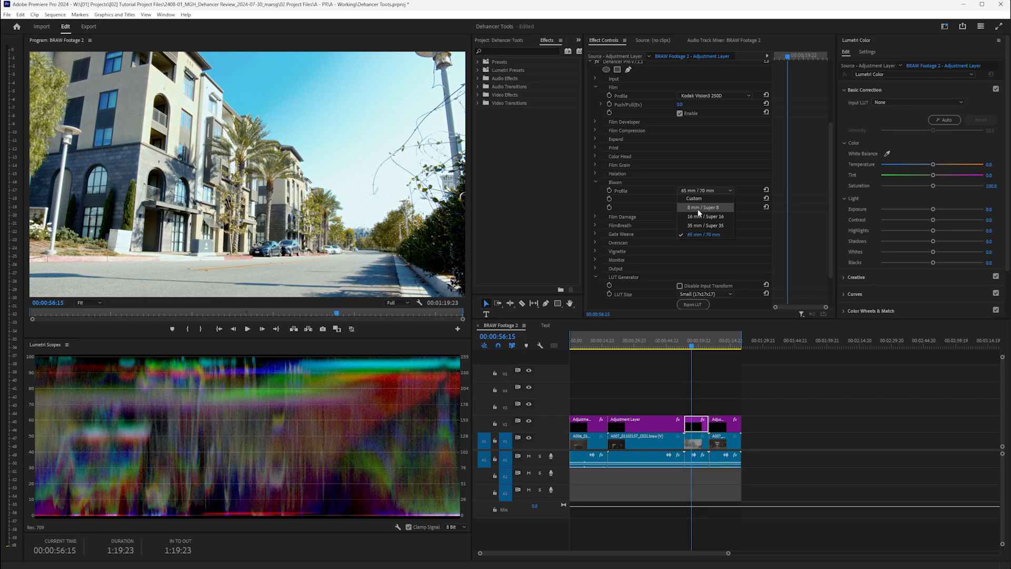
pyautogui.click(701, 225)
pyautogui.click(694, 190)
pyautogui.click(694, 198)
# - Set Bloom Impact to 100 and Diffusion to 64.1, toggling Bloom to compare before and after
pyautogui.scroll(-3, 666, 246)
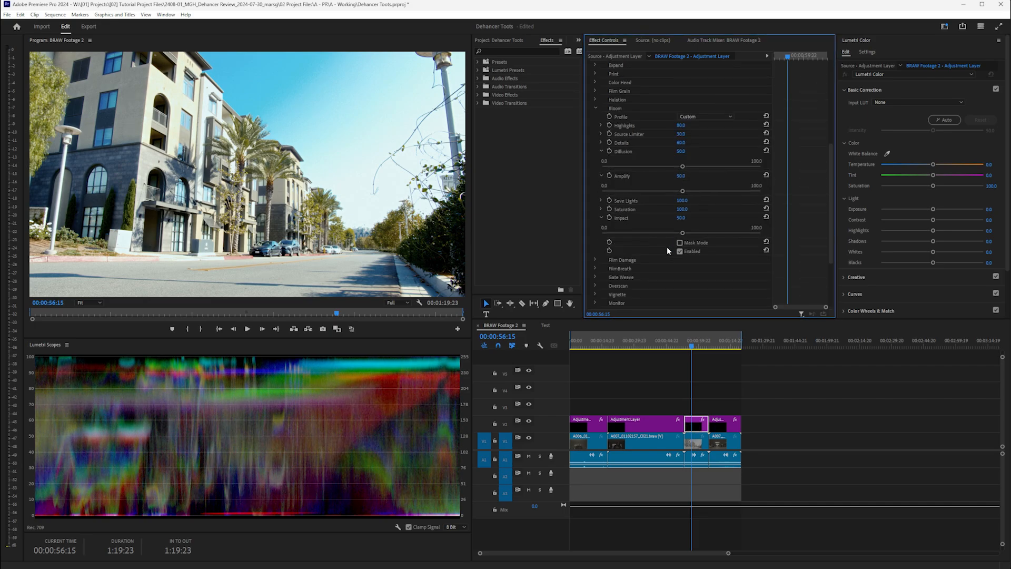
pyautogui.moveTo(683, 233); pyautogui.dragTo(775, 228)
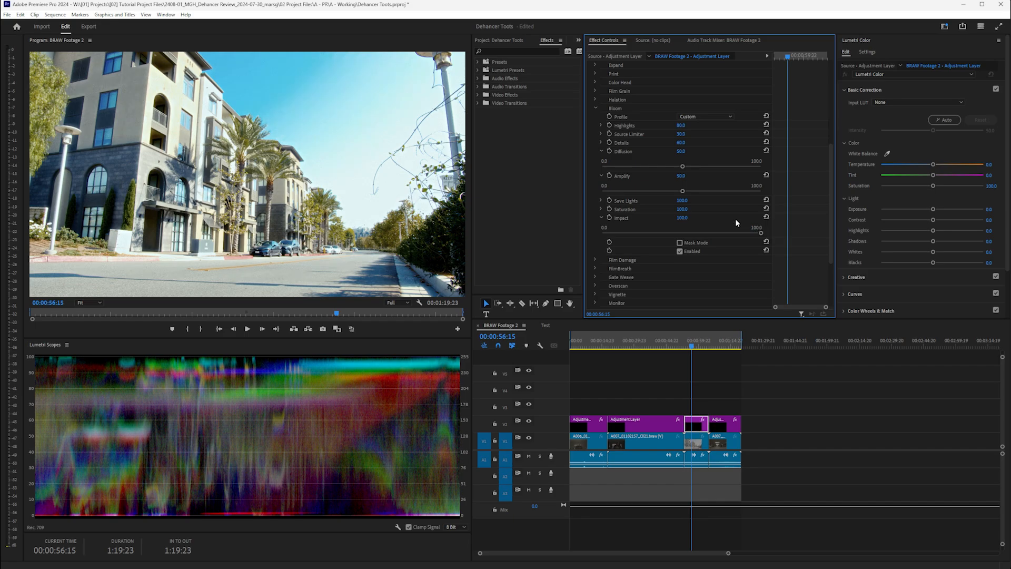
pyautogui.moveTo(683, 166); pyautogui.dragTo(765, 185)
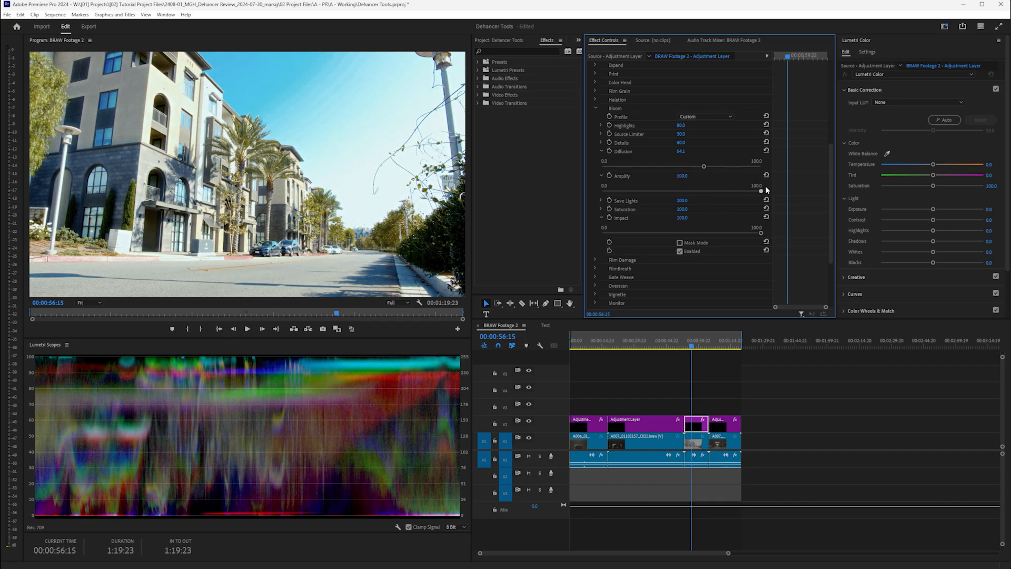
pyautogui.click(679, 268)
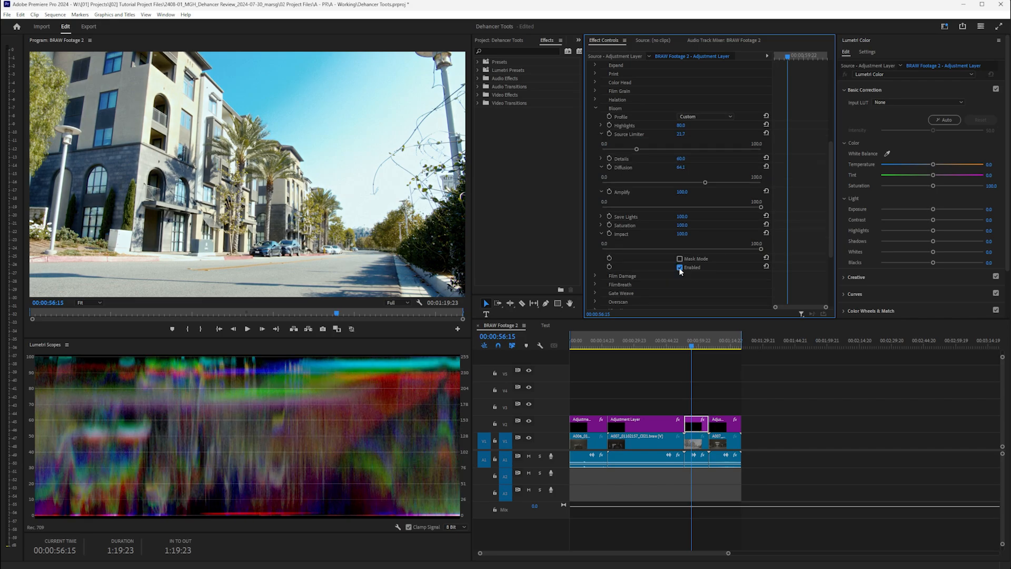
pyautogui.click(679, 268)
pyautogui.click(679, 268)
pyautogui.click(679, 268)
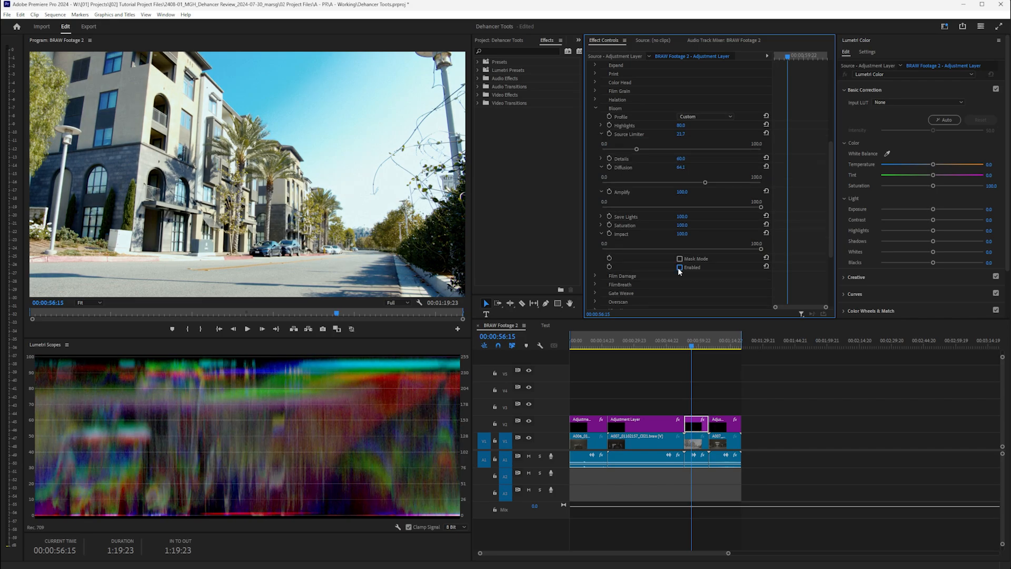
pyautogui.click(679, 267)
# - Preview the Bloom glow in the maximized Program Monitor, then compare it off and on again
pyautogui.press('`')
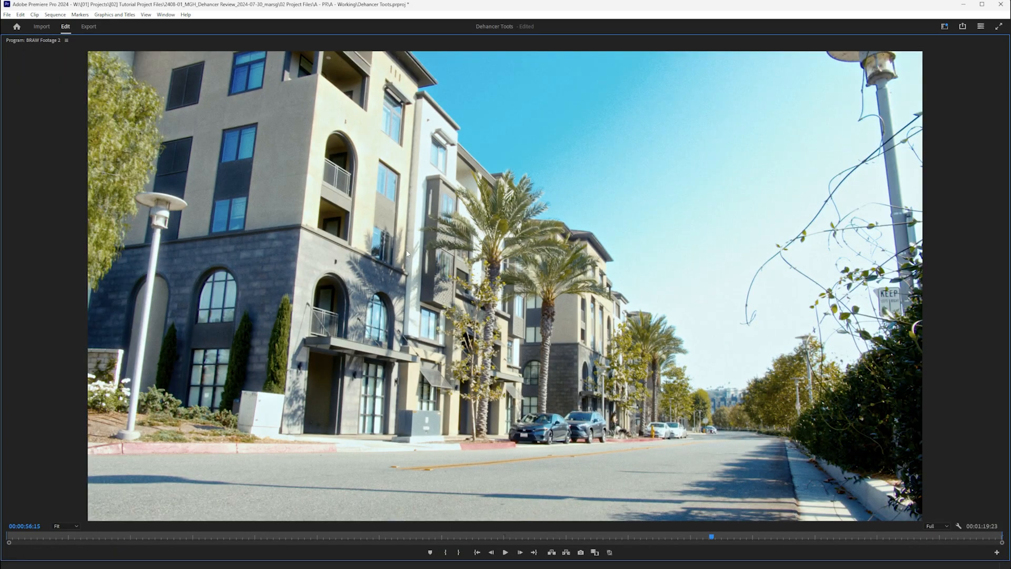
pyautogui.scroll(-1, 407, 254)
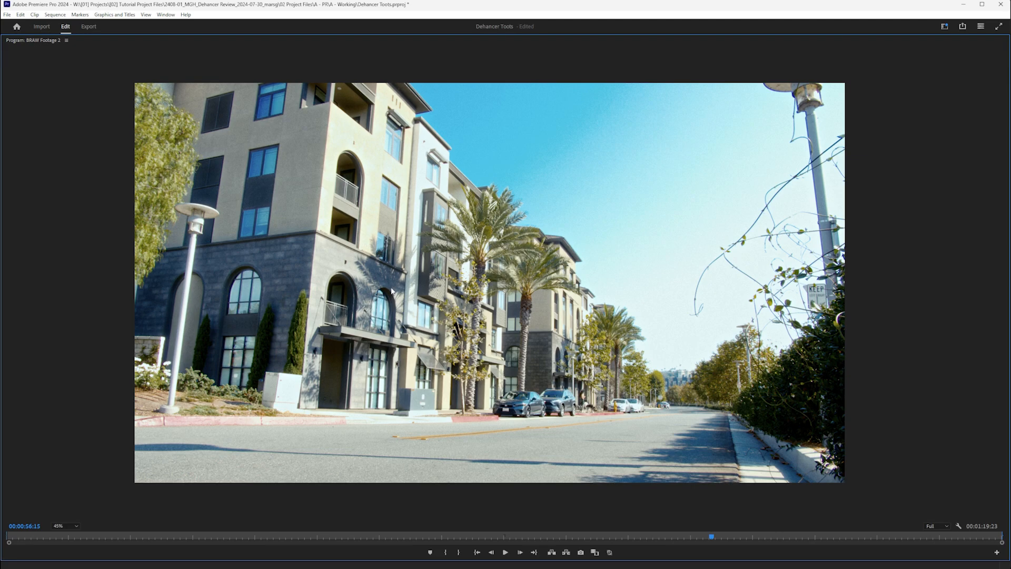
pyautogui.press('`')
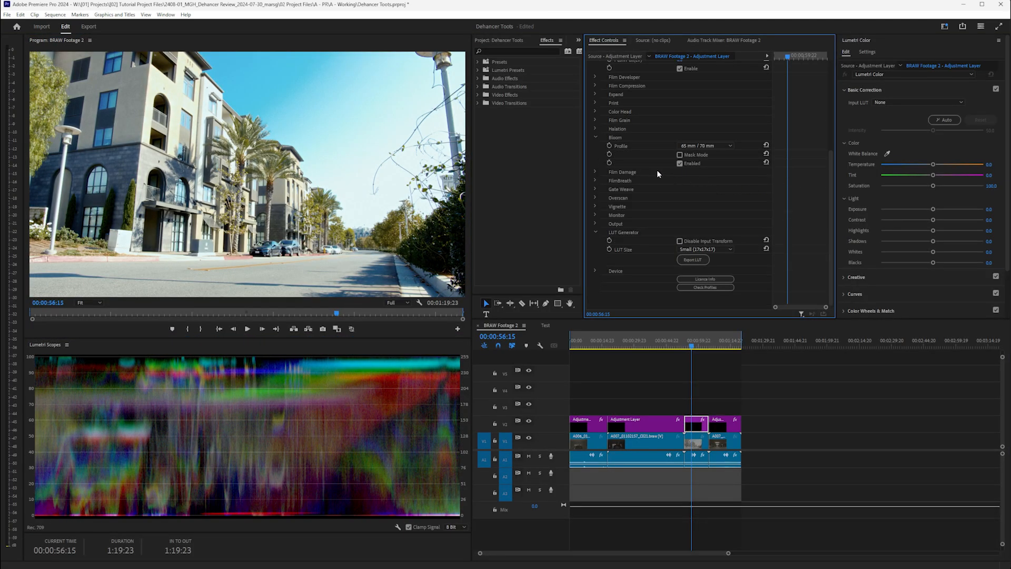
pyautogui.click(680, 163)
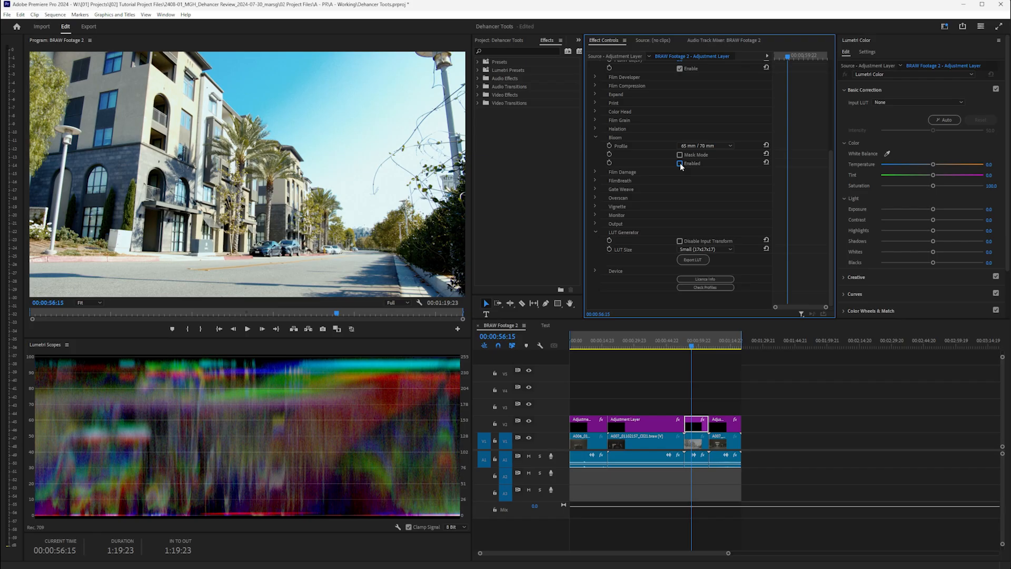
pyautogui.click(680, 164)
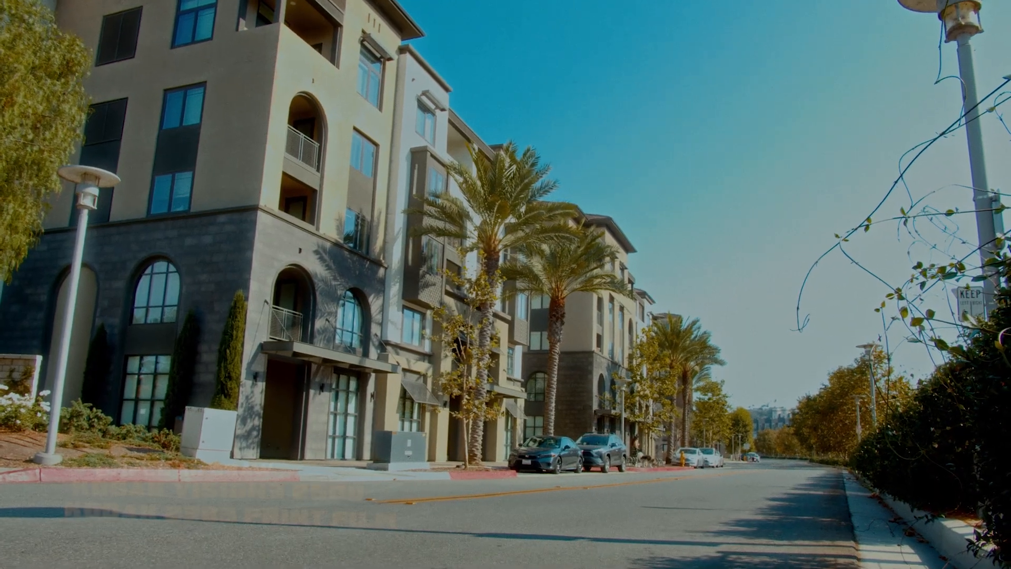
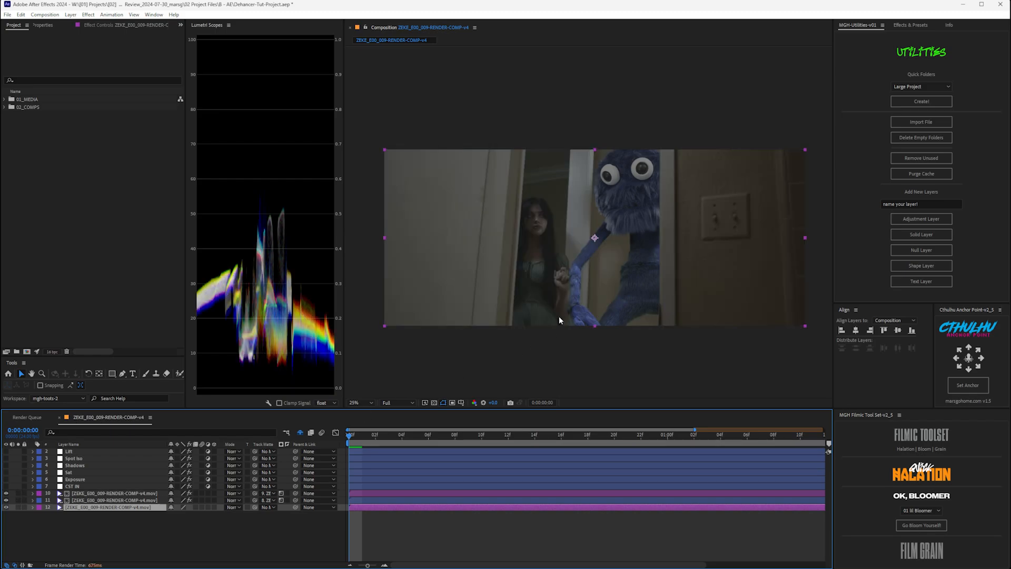
# - Enable the CST IN, Exposure, Sat, Shadows, Spot Iso and Lift layers, then deselect them
pyautogui.click(73, 487)
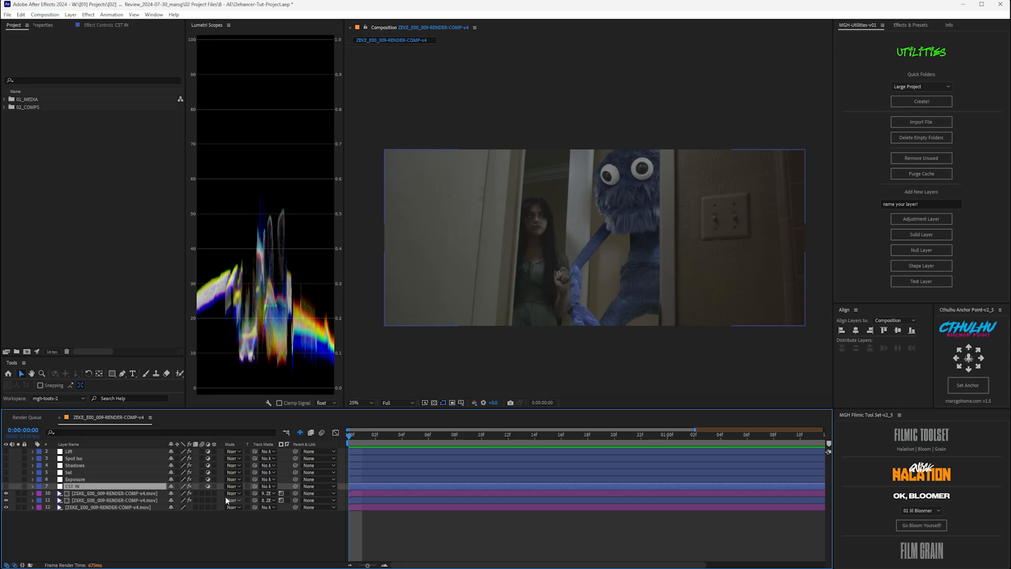
pyautogui.click(6, 486)
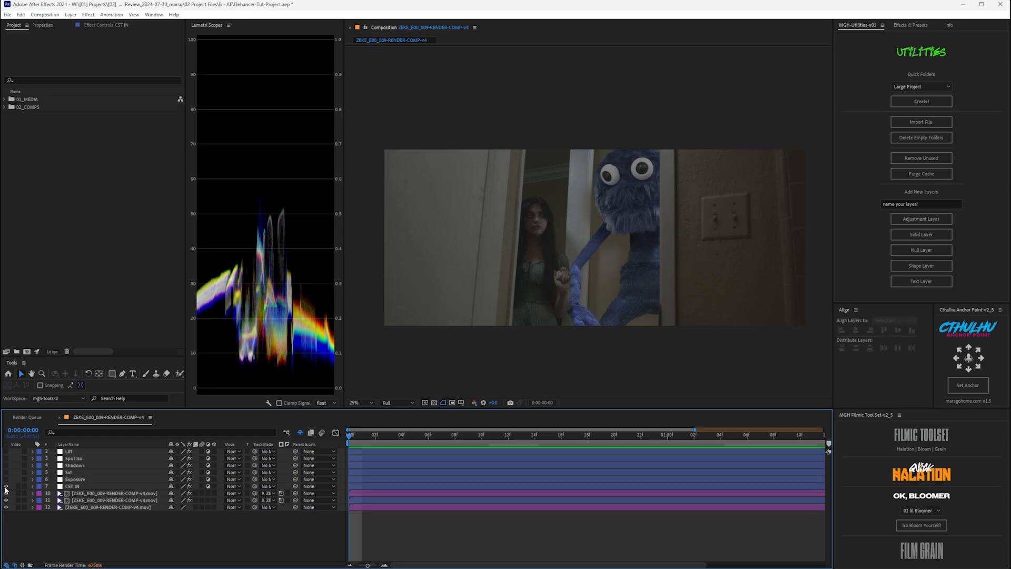
pyautogui.click(6, 487)
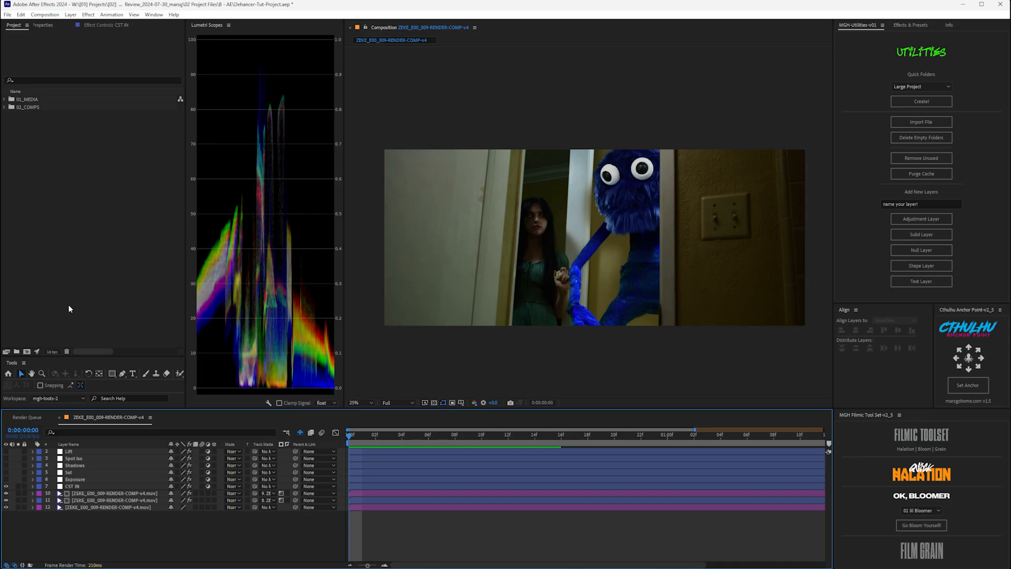
pyautogui.moveTo(6, 483); pyautogui.dragTo(6, 451)
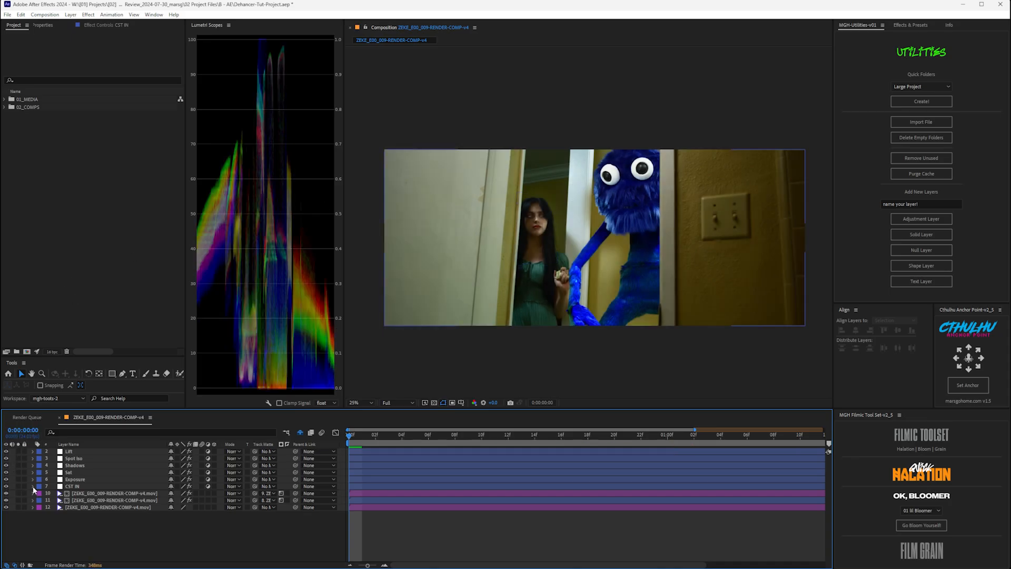
pyautogui.click(74, 478)
pyautogui.click(74, 473)
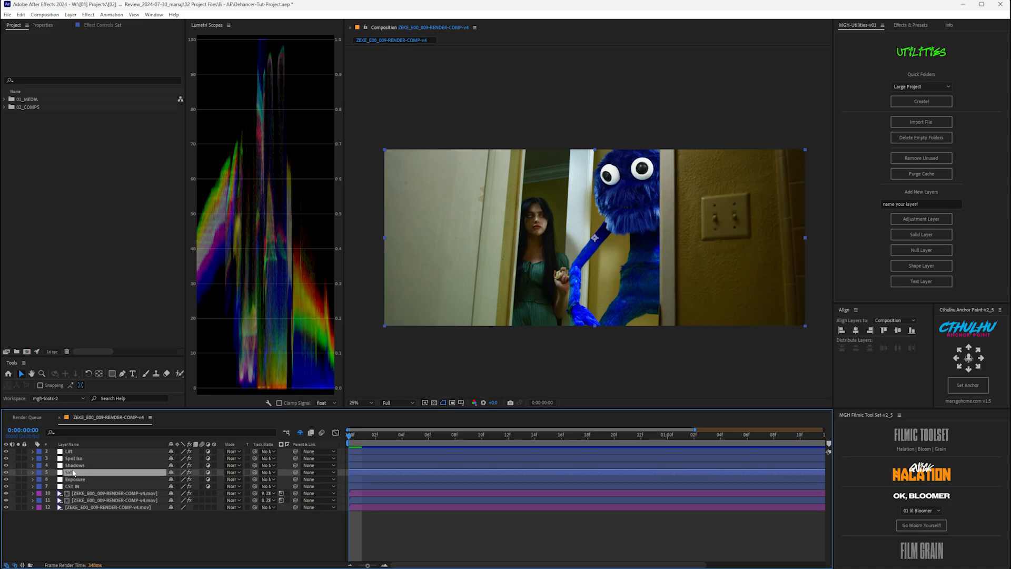
pyautogui.click(74, 465)
pyautogui.click(82, 459)
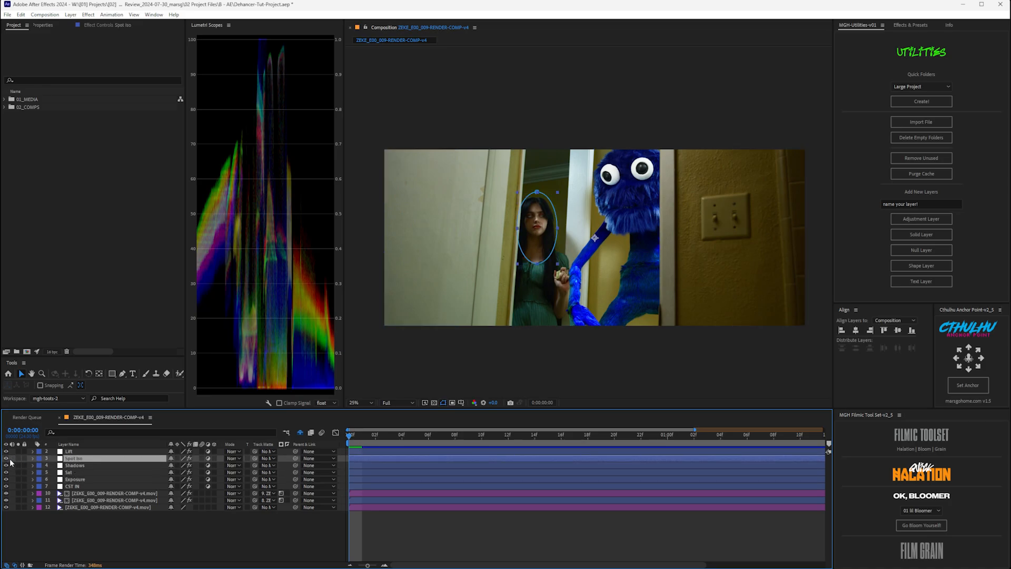
pyautogui.click(85, 451)
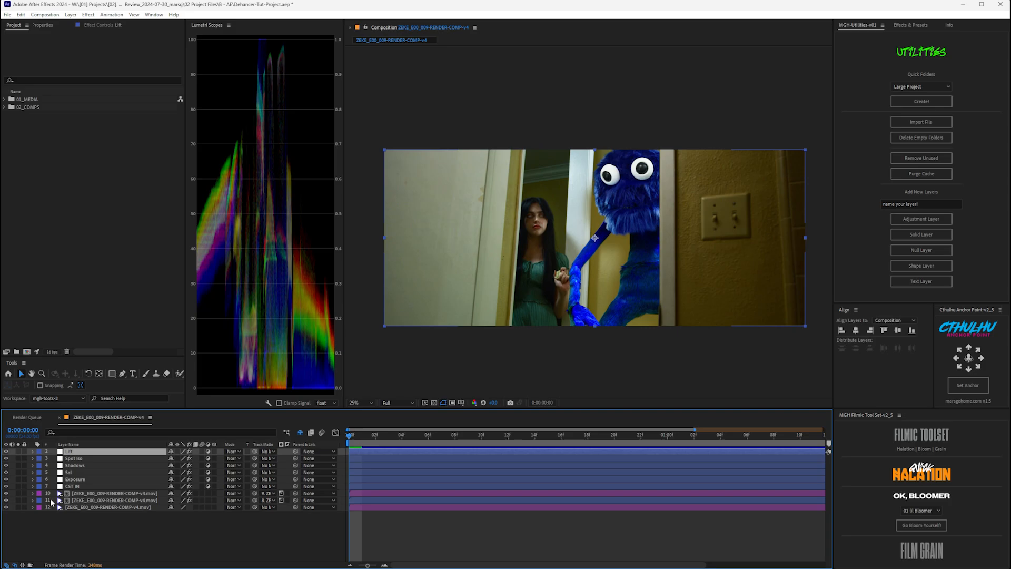
pyautogui.click(194, 539)
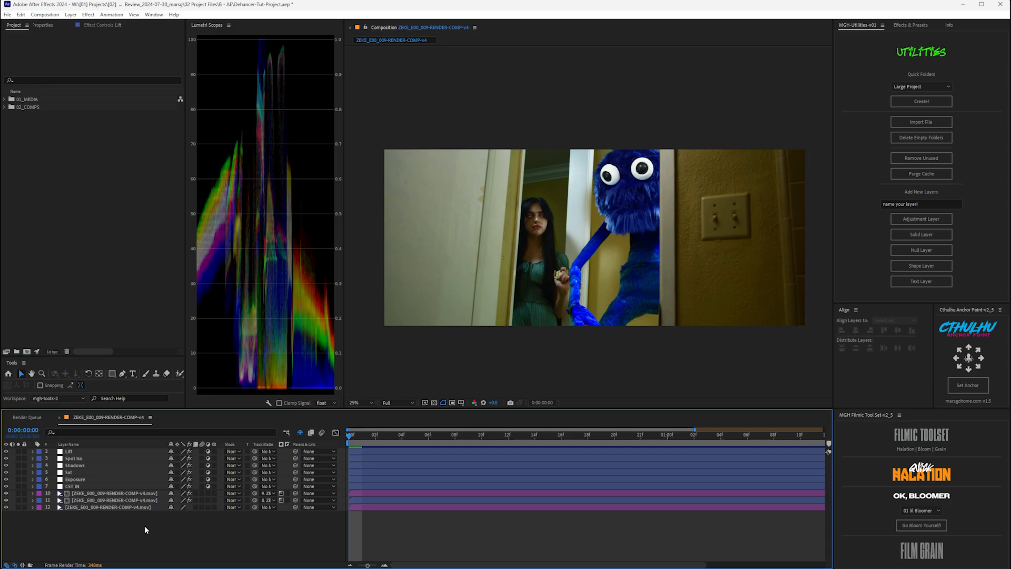
# - Create a new adjustment layer on top named 'Dehancer'
pyautogui.hotkey('ctrl', 'alt', 'y')
pyautogui.press('Return')
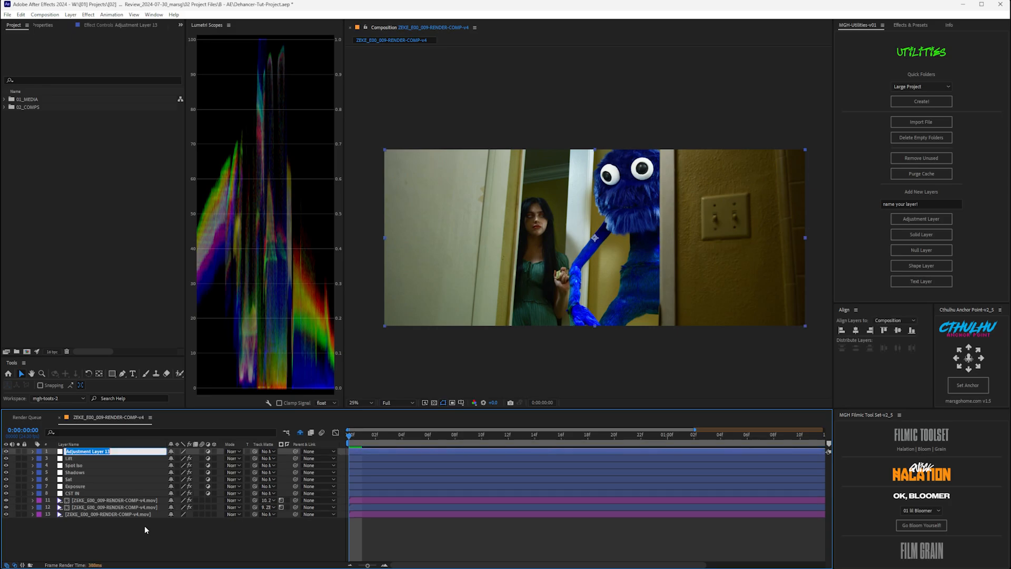
pyautogui.write('Dehancer')
pyautogui.press('Return')
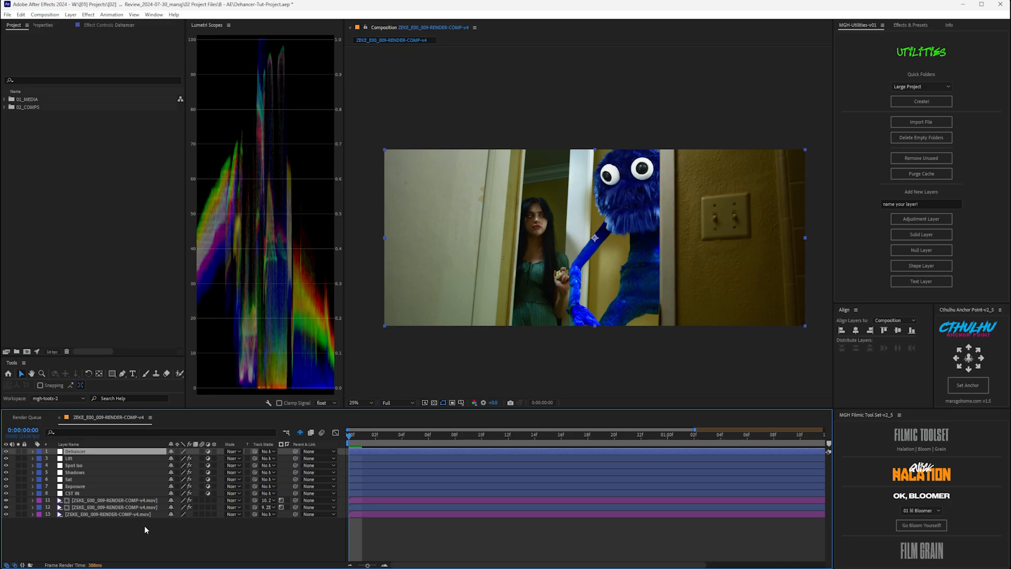
# - Apply the Dehancer Pro effect to the layer and verify its installed profiles
pyautogui.hotkey('ctrl', 'space')
pyautogui.write('deha')
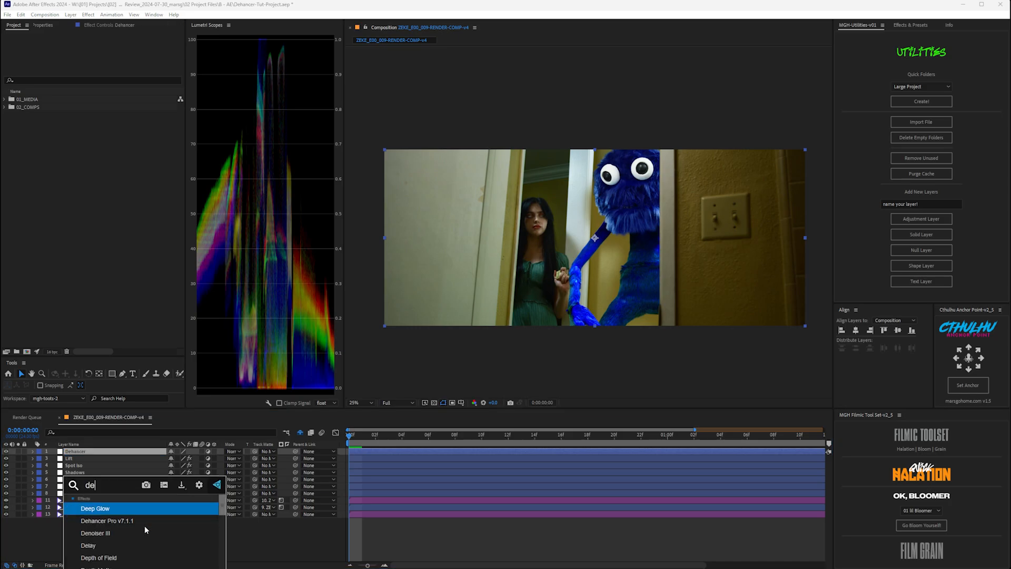
pyautogui.press('Return')
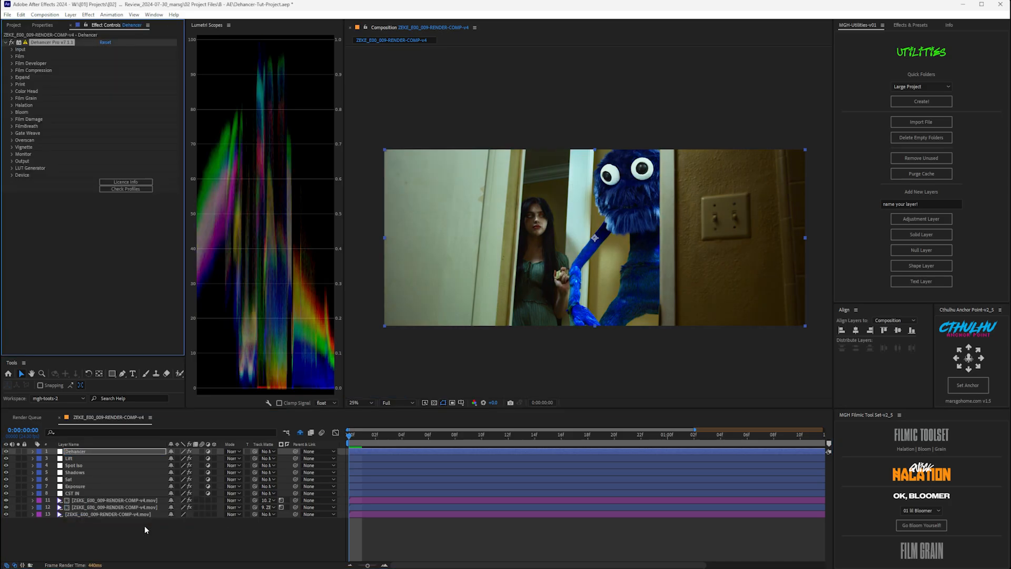
pyautogui.click(139, 189)
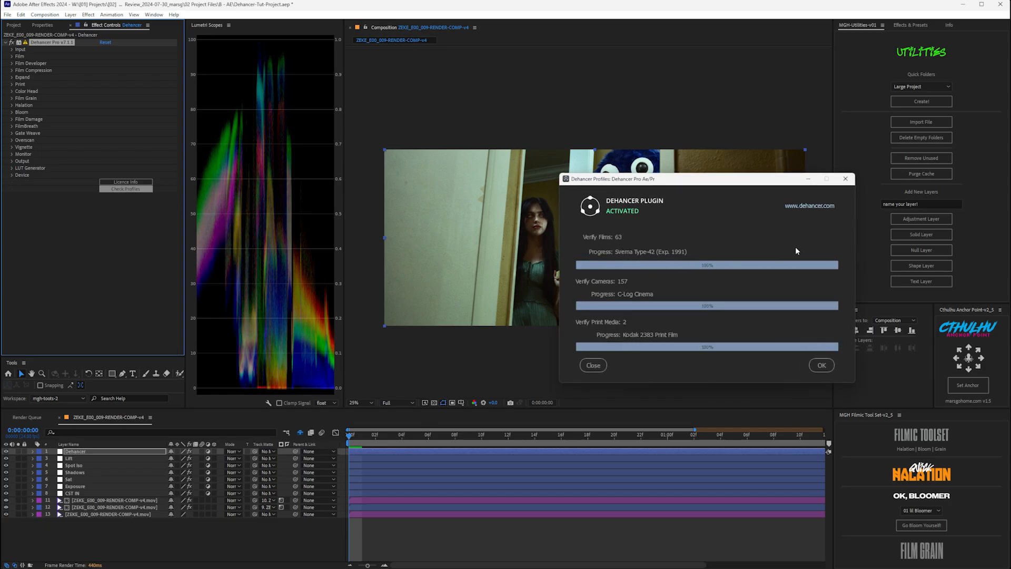
pyautogui.click(820, 367)
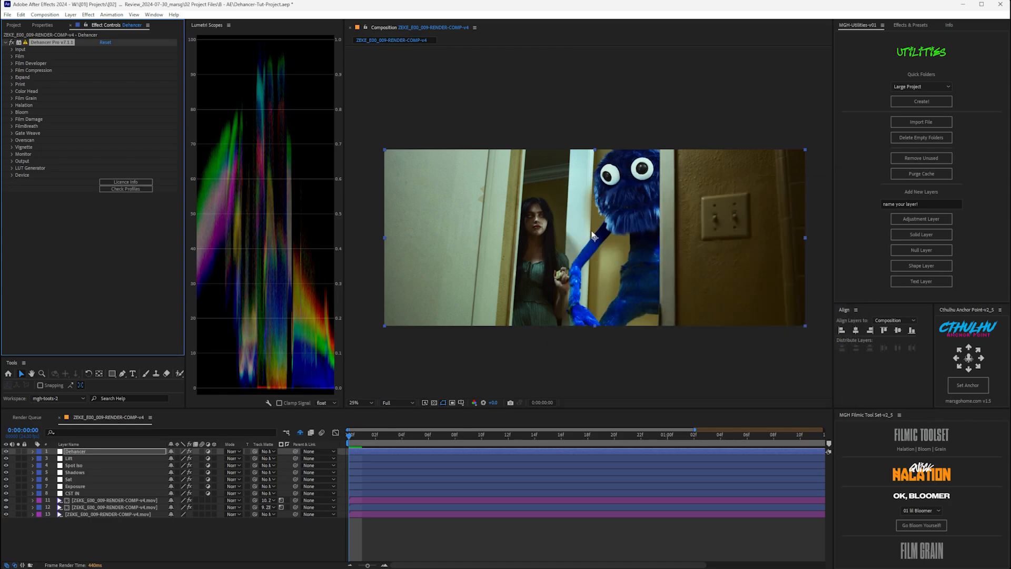
pyautogui.press('`')
pyautogui.scroll(4, 602, 261)
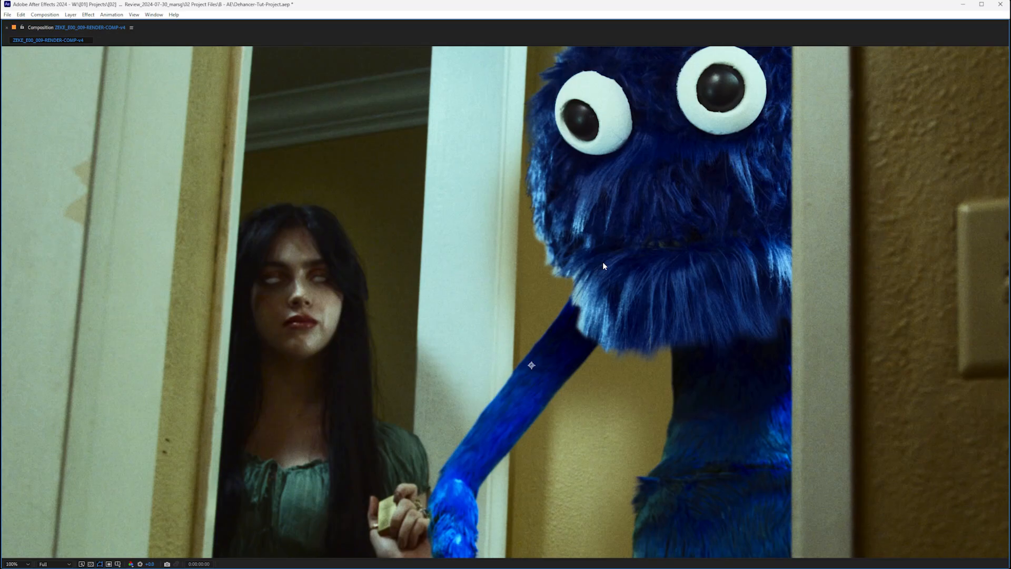
pyautogui.scroll(-2, 602, 261)
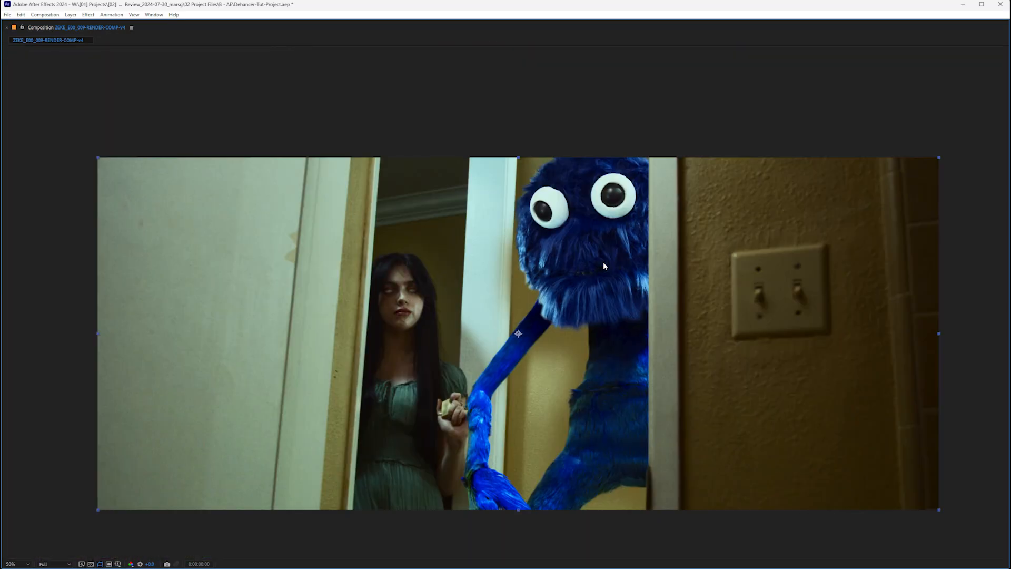
pyautogui.press('`')
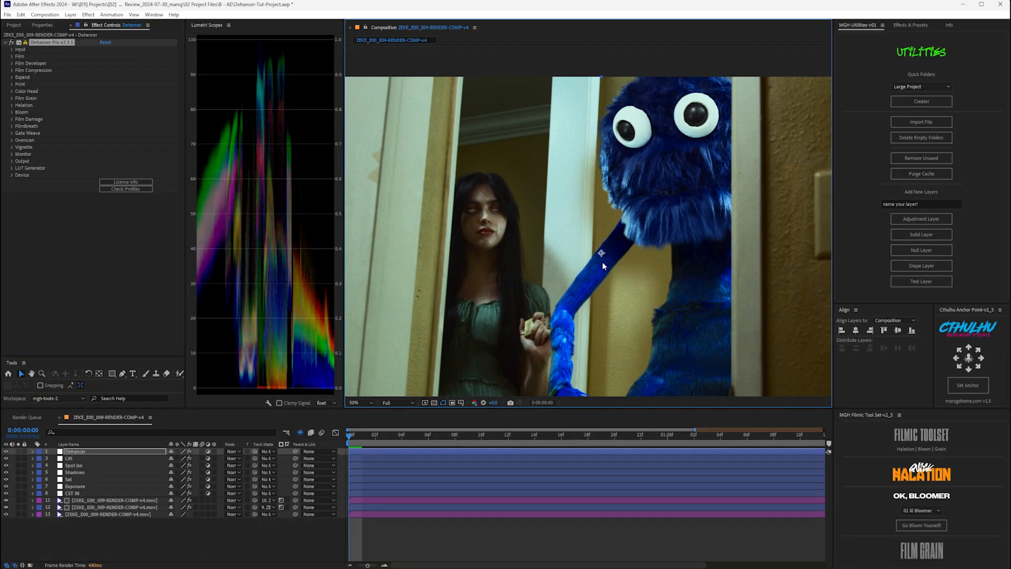
pyautogui.scroll(-2, 463, 243)
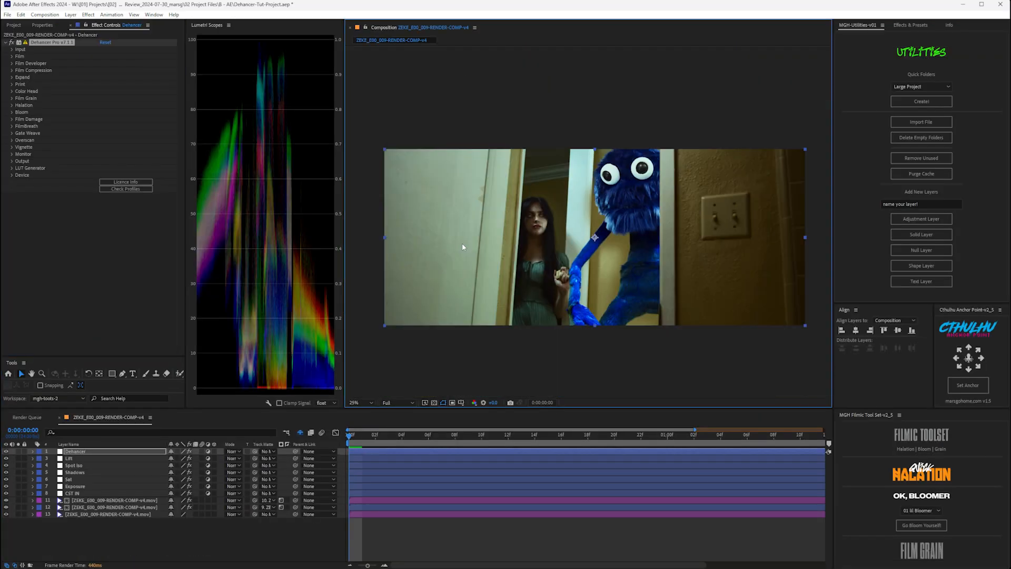
# - Try the Kodak Color Plus 200, Vision3 250D and Vision3 500T film stocks
pyautogui.click(12, 57)
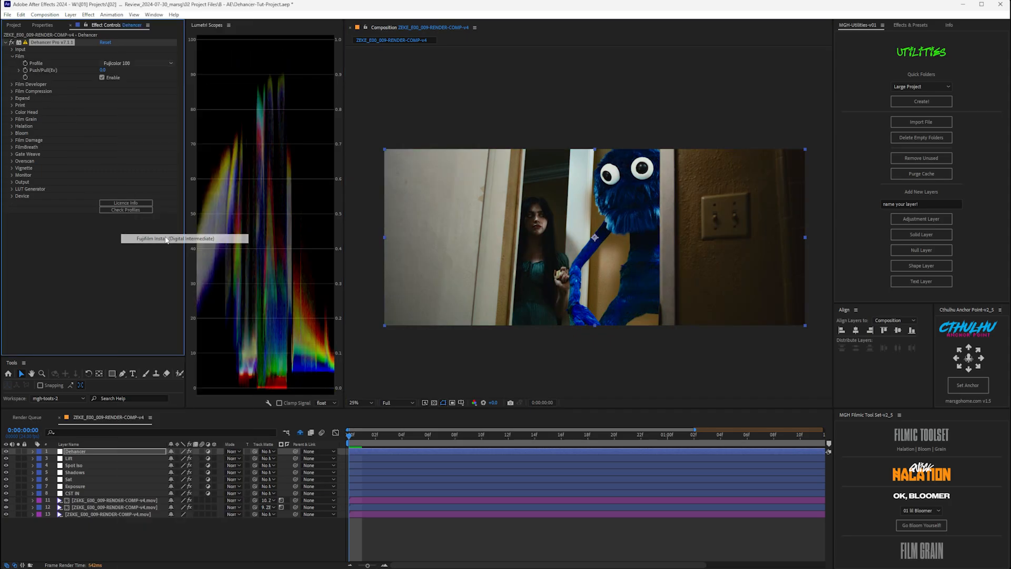
pyautogui.click(134, 63)
pyautogui.click(138, 283)
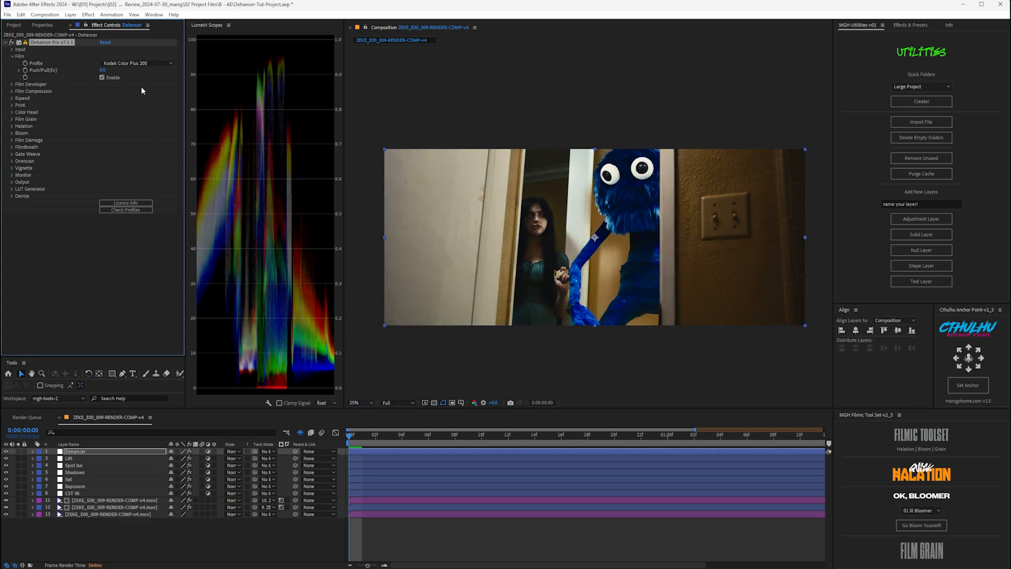
pyautogui.click(138, 63)
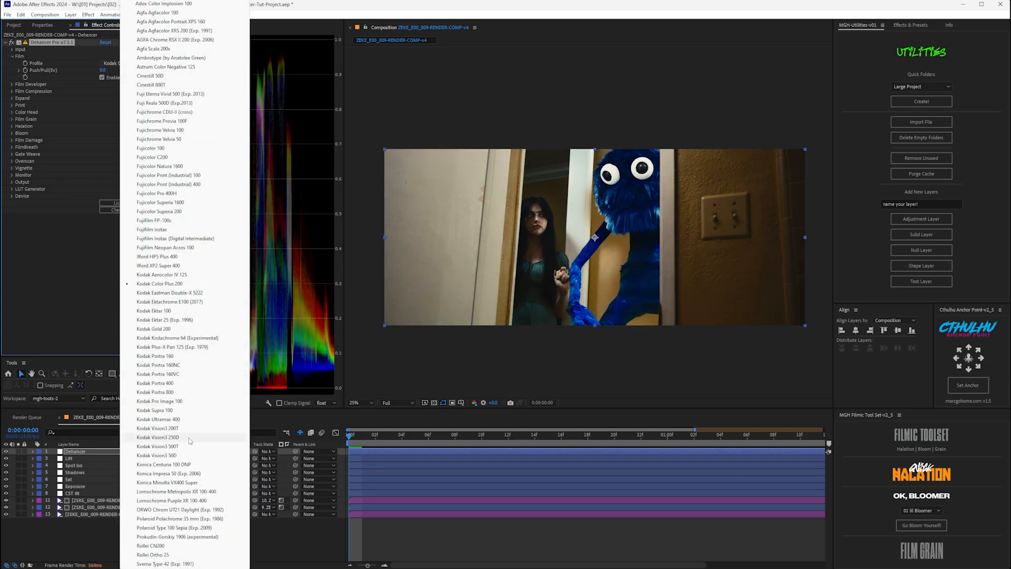
pyautogui.click(188, 438)
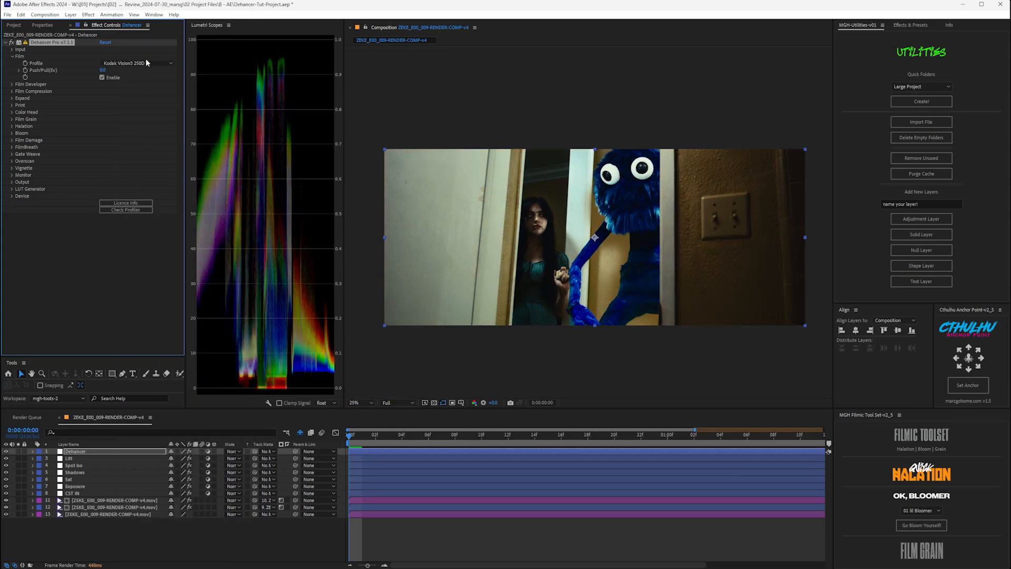
pyautogui.click(145, 63)
pyautogui.click(185, 449)
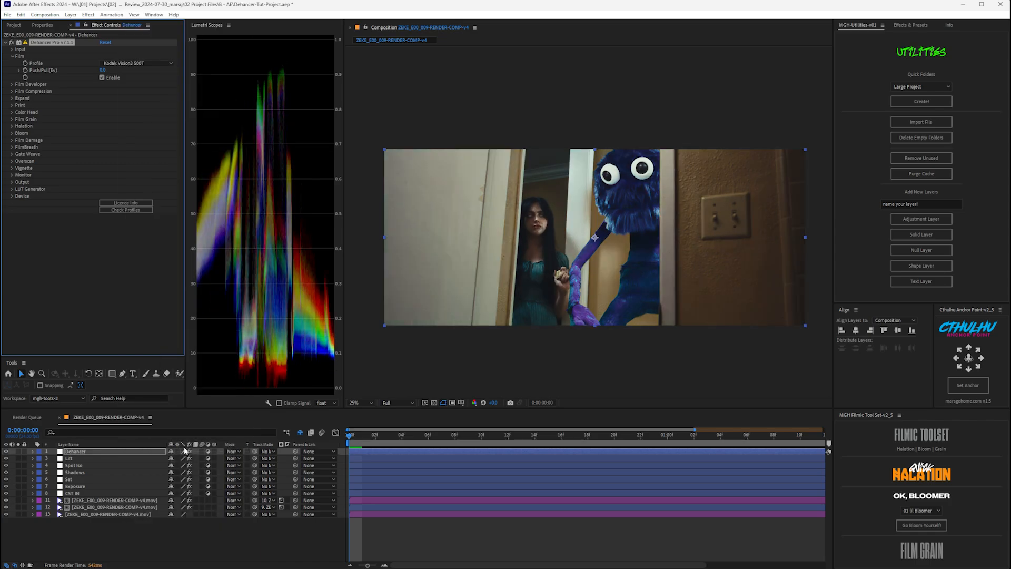
# - Set the print profile to Linear and return the film stock to Kodak Vision3 250D
pyautogui.click(13, 105)
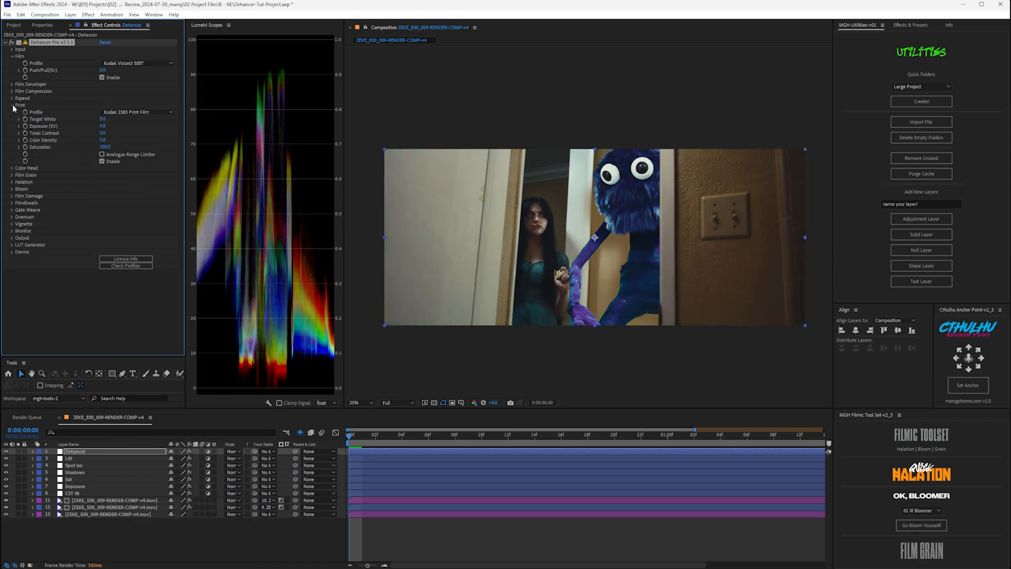
pyautogui.click(131, 112)
pyautogui.click(121, 117)
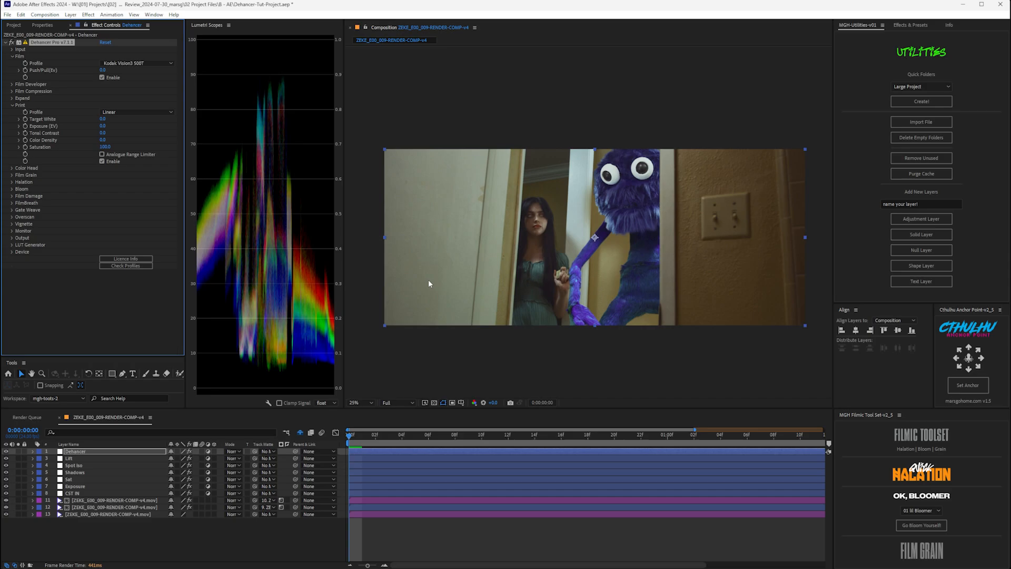
pyautogui.click(137, 63)
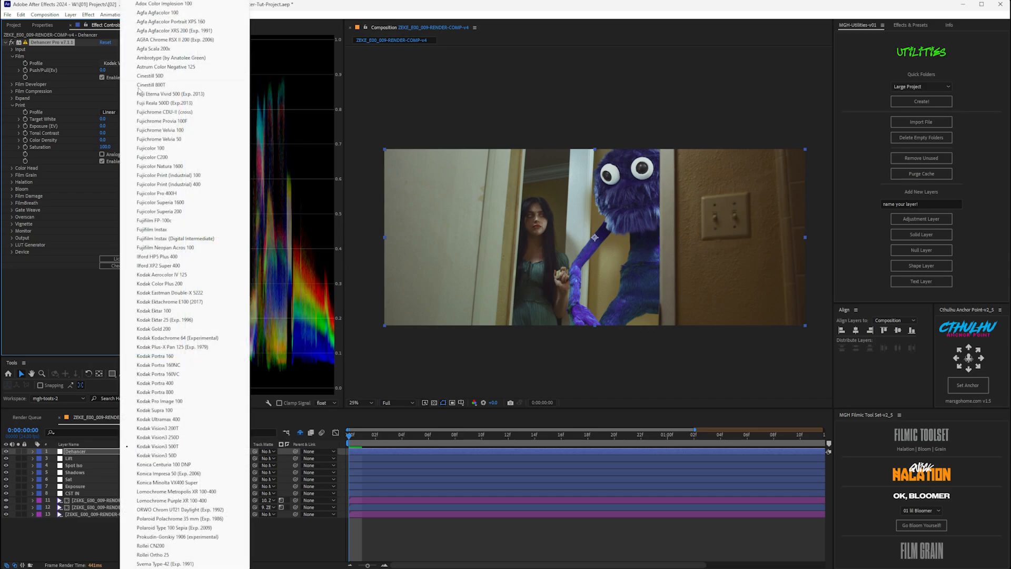
pyautogui.click(192, 438)
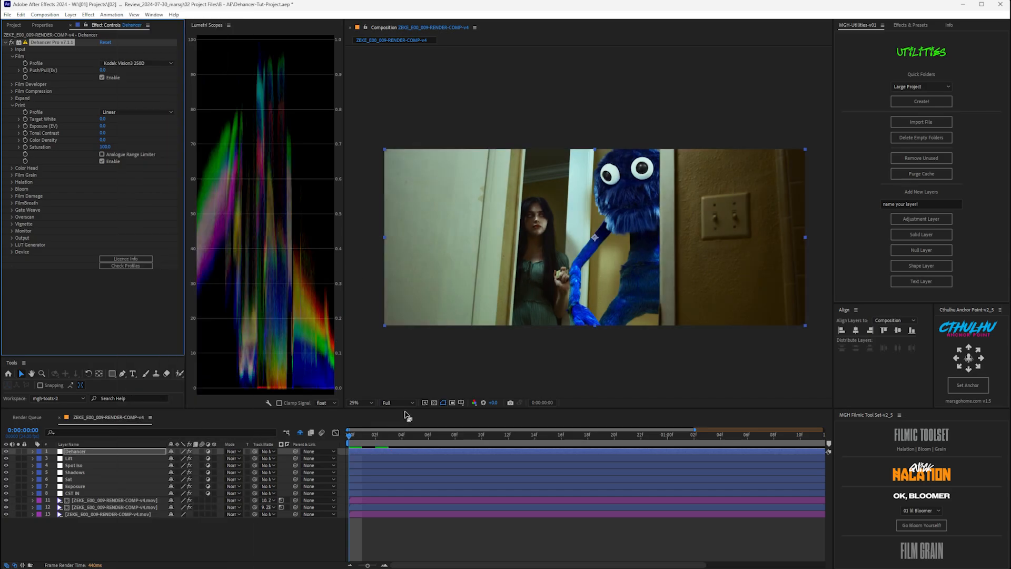
pyautogui.scroll(3, 551, 267)
pyautogui.scroll(-2, 551, 268)
pyautogui.scroll(1, 536, 258)
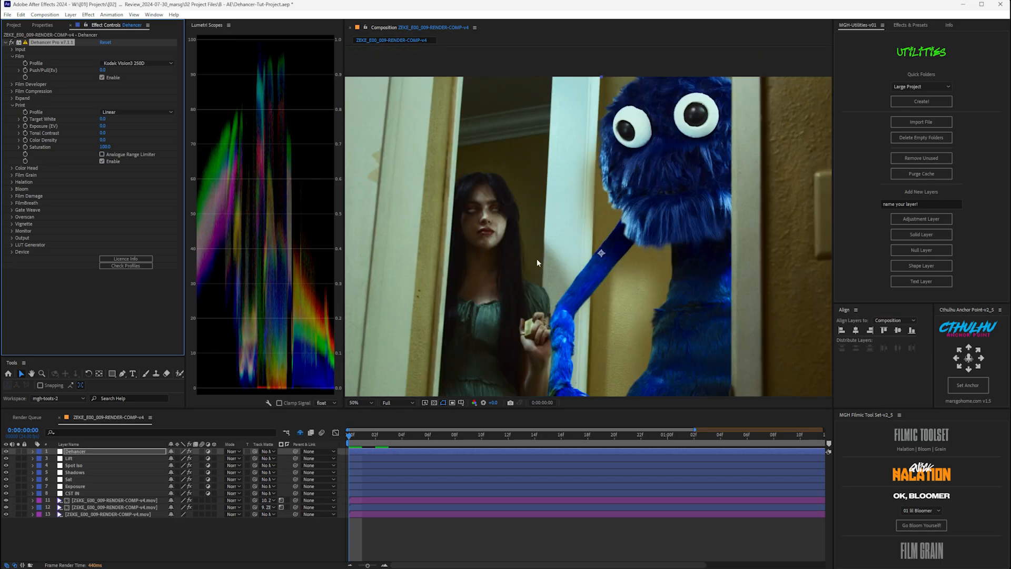
pyautogui.click(12, 106)
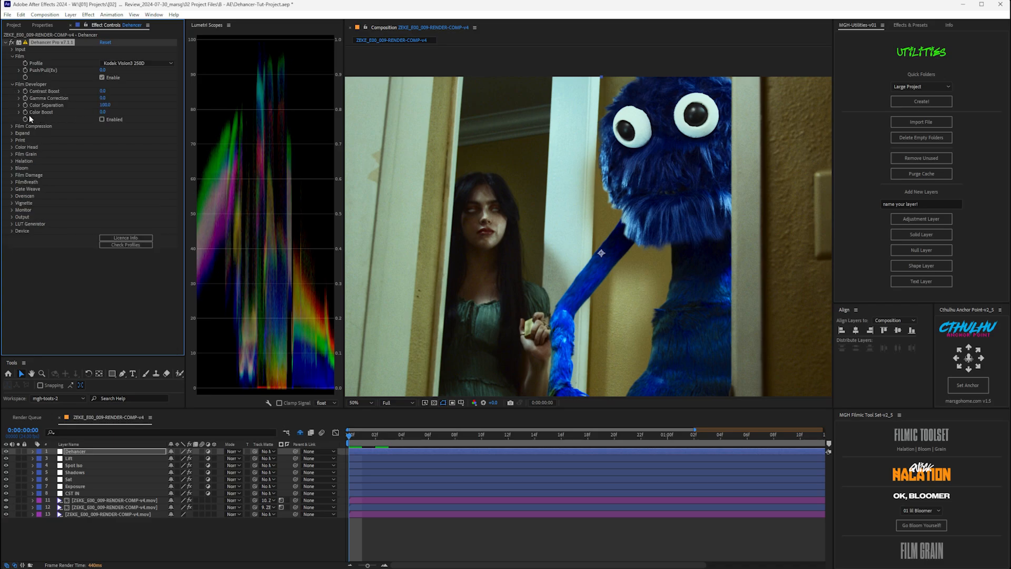
# - Raise the Film Developer Color Boost to 42.8
pyautogui.click(18, 112)
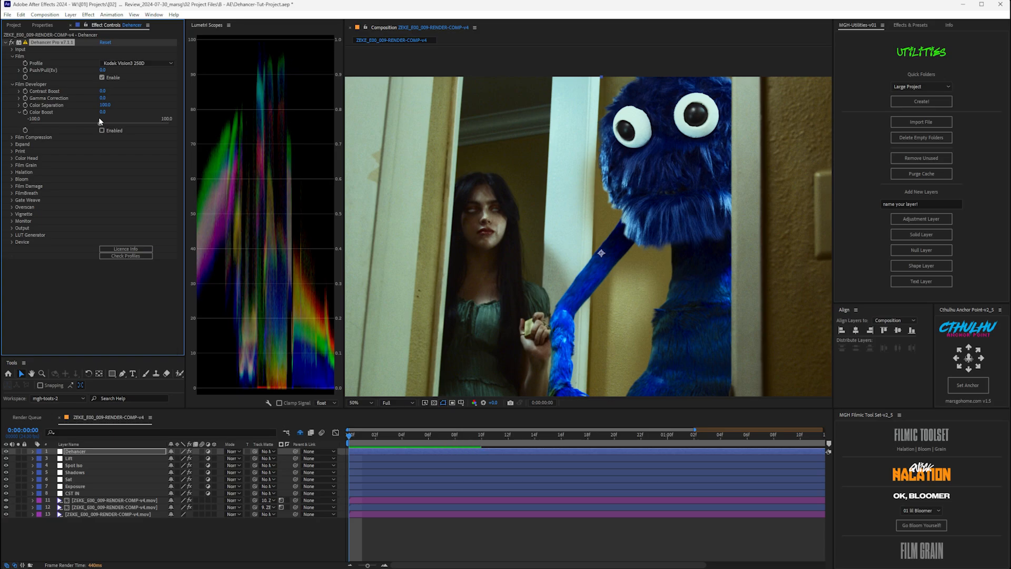
pyautogui.moveTo(103, 123); pyautogui.dragTo(131, 125)
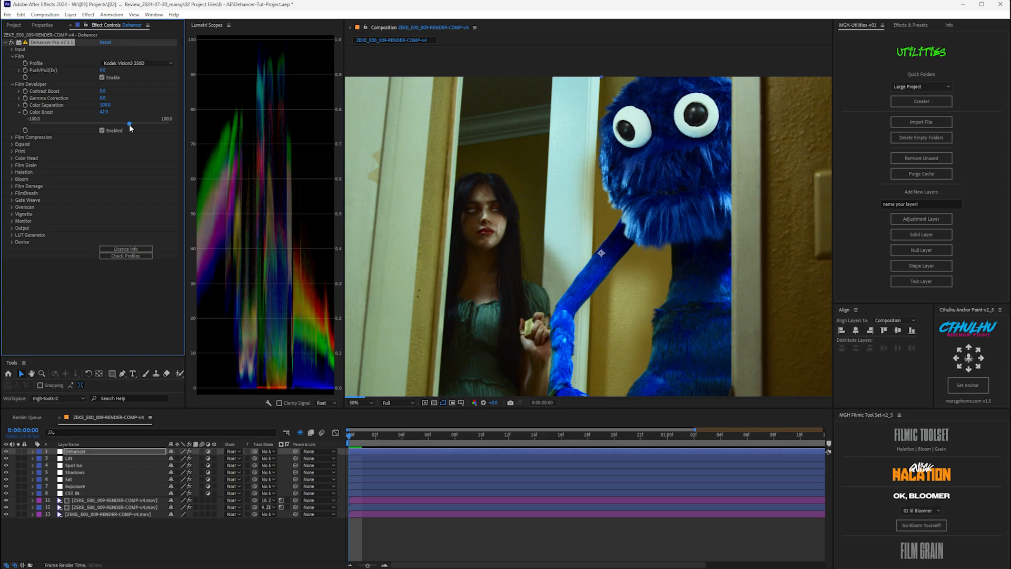
pyautogui.click(19, 112)
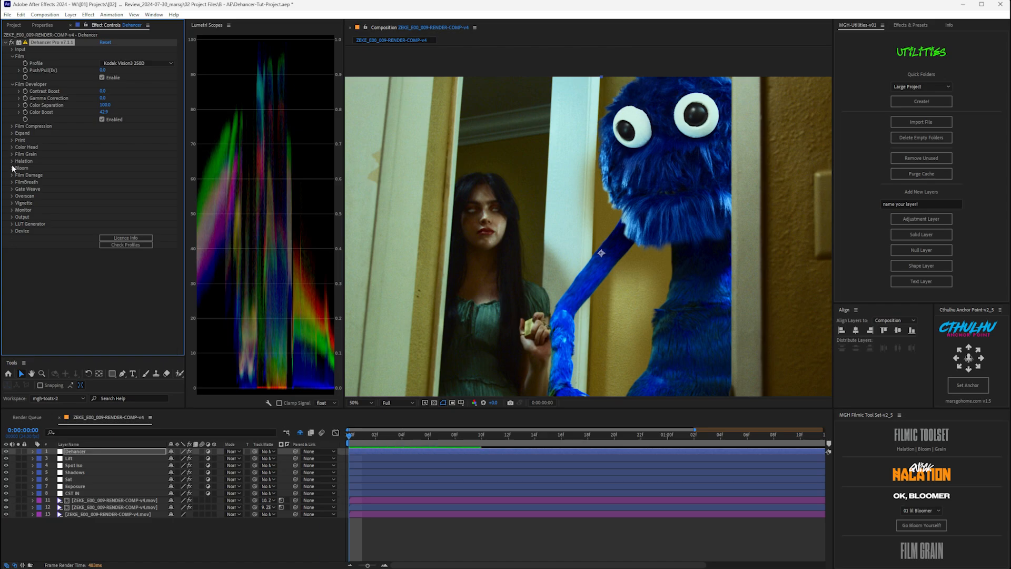
# - Enable Halation and collapse its sub-sliders from Source Limiter to Impact
pyautogui.click(13, 162)
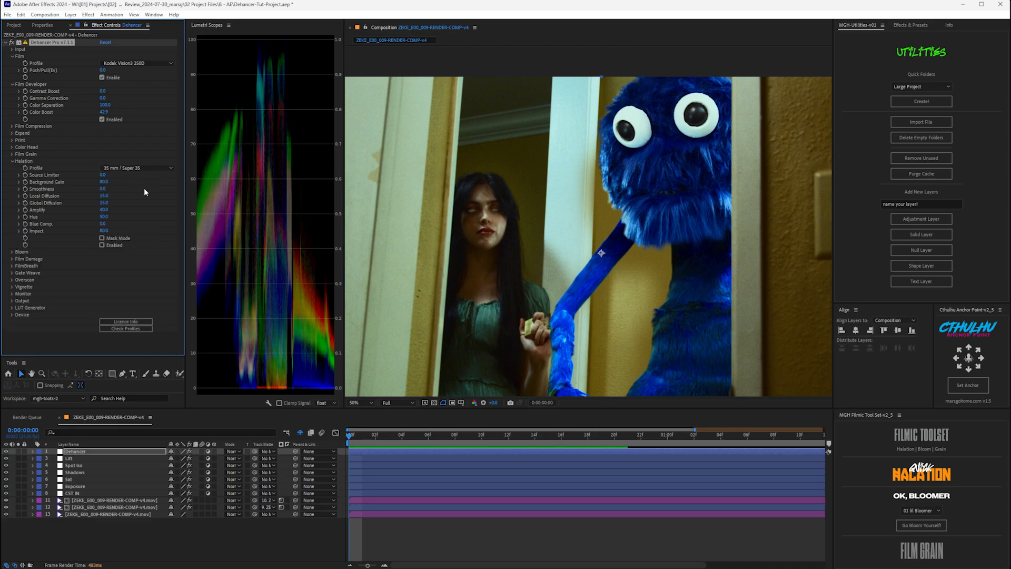
pyautogui.click(100, 245)
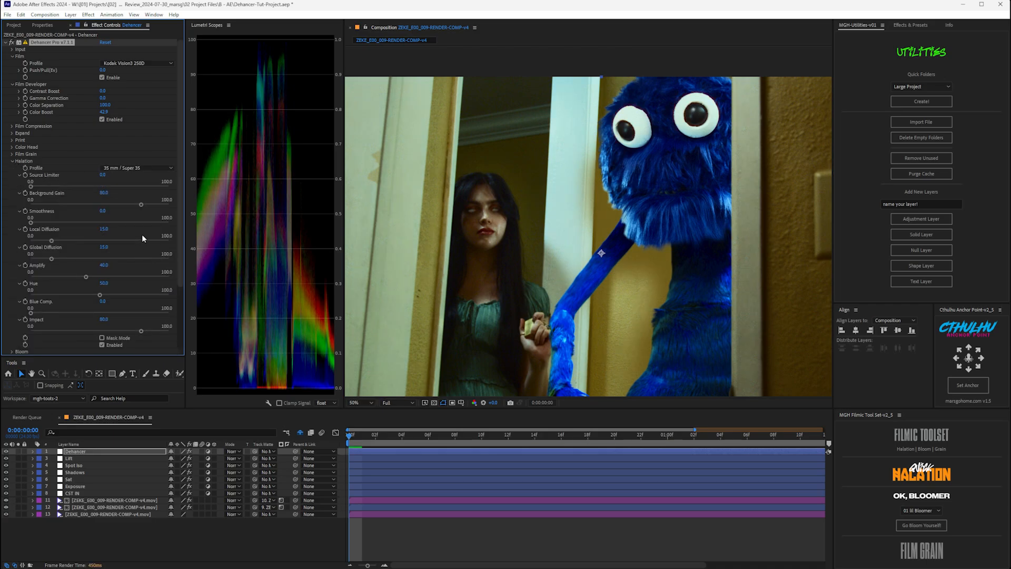
pyautogui.click(19, 175)
pyautogui.click(19, 181)
pyautogui.click(19, 188)
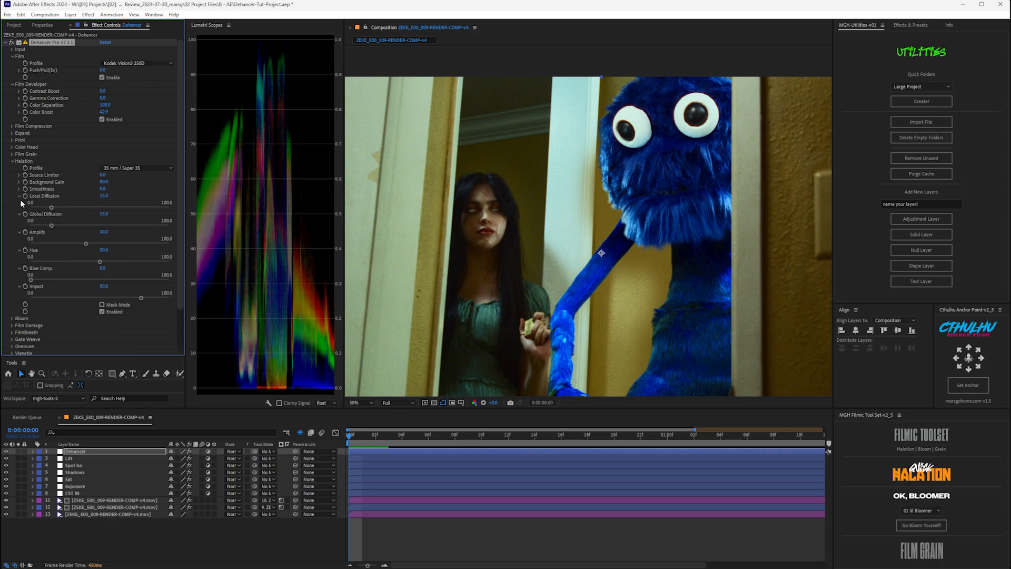
pyautogui.click(19, 195)
pyautogui.click(19, 203)
pyautogui.click(19, 210)
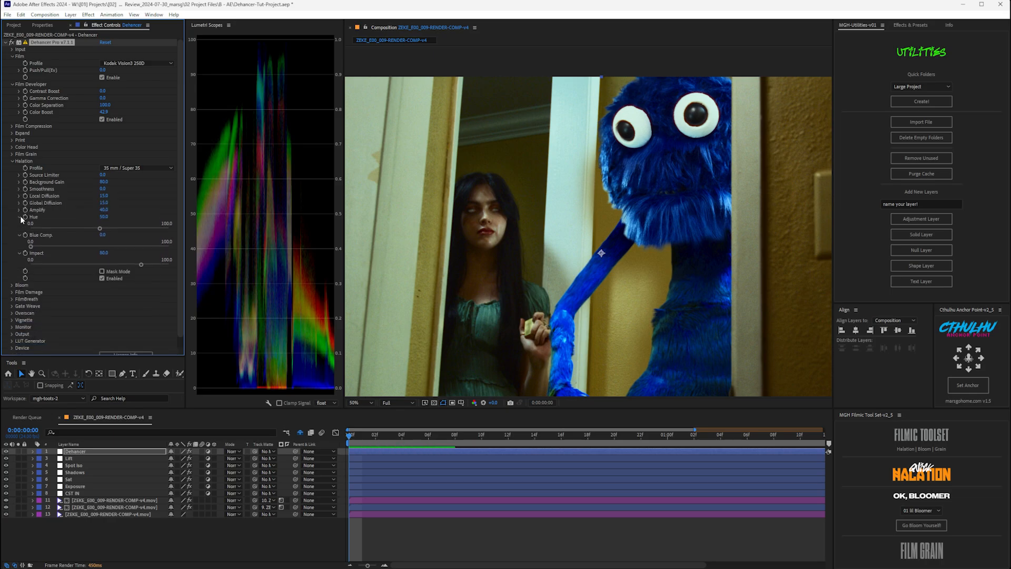
pyautogui.click(20, 217)
pyautogui.click(20, 223)
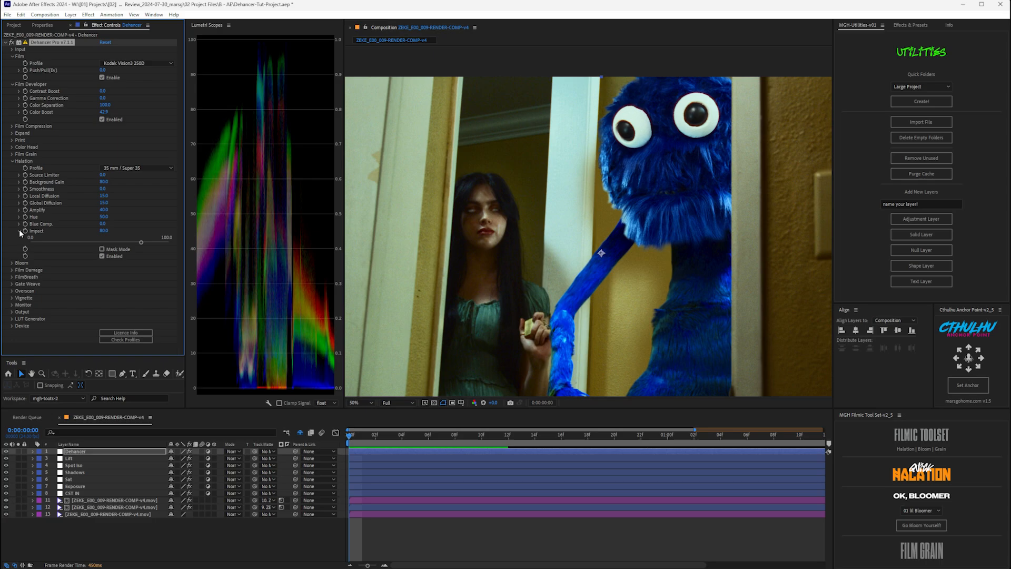
pyautogui.click(20, 231)
# - Compare 16 mm / Super 16 halation profiles in mask view, then choose 65 mm / 70 mm
pyautogui.click(114, 168)
pyautogui.click(117, 204)
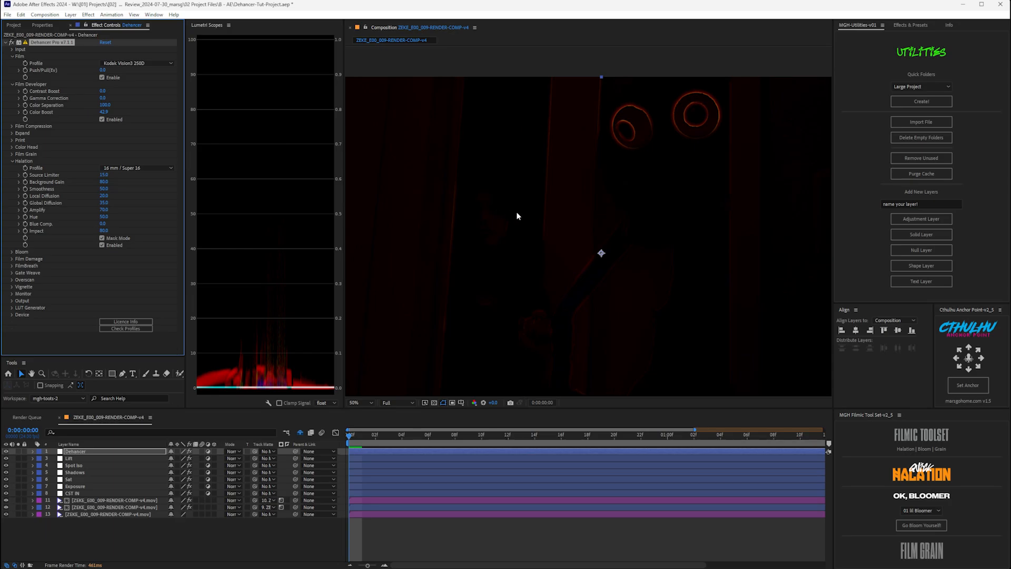
pyautogui.press('`')
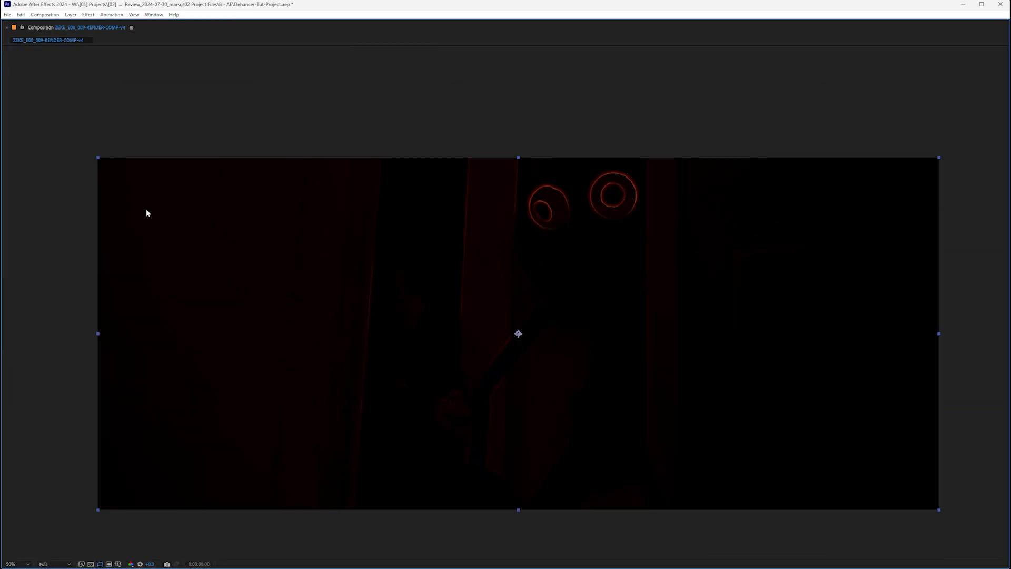
pyautogui.press('`')
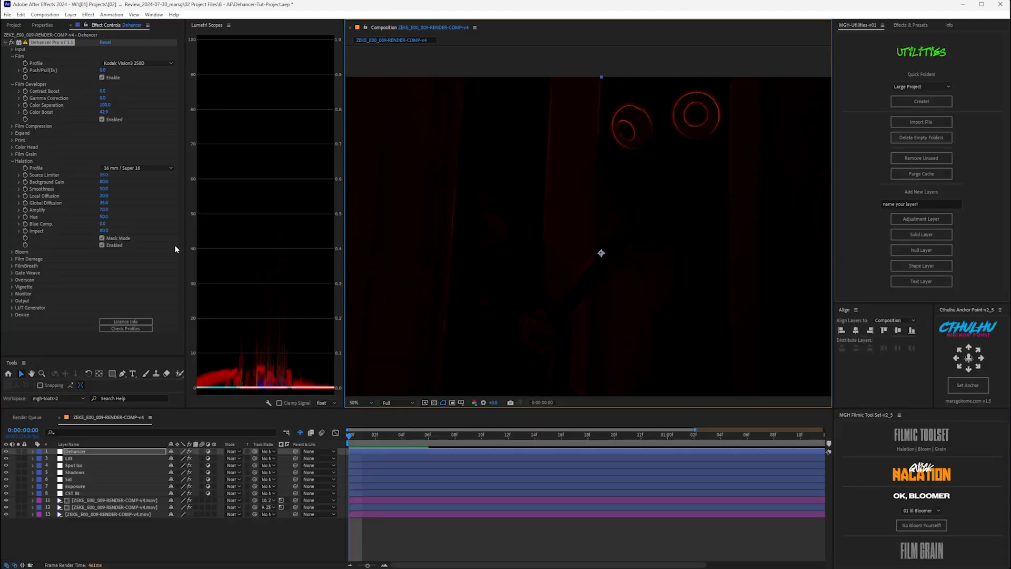
pyautogui.click(118, 168)
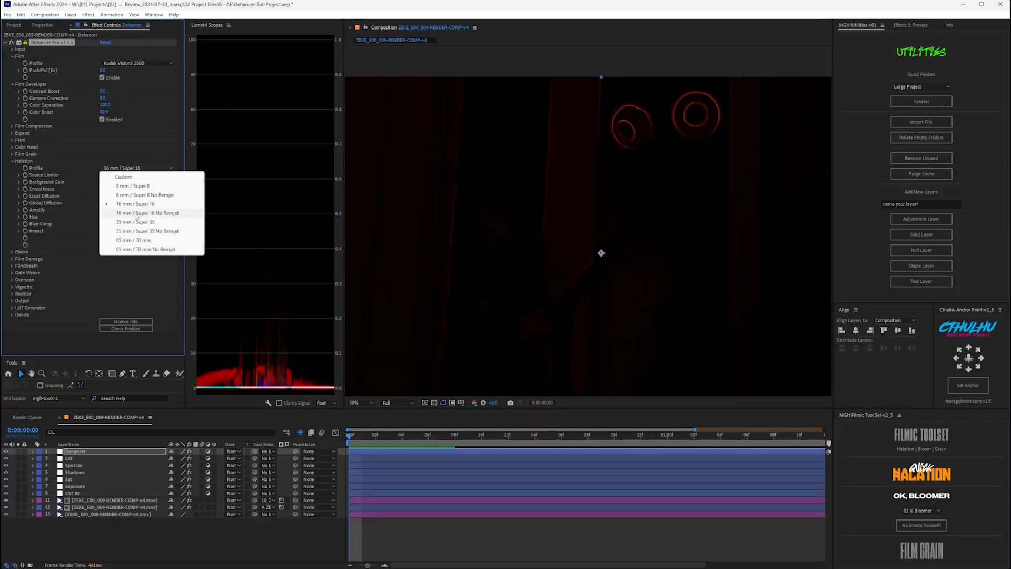
pyautogui.click(135, 213)
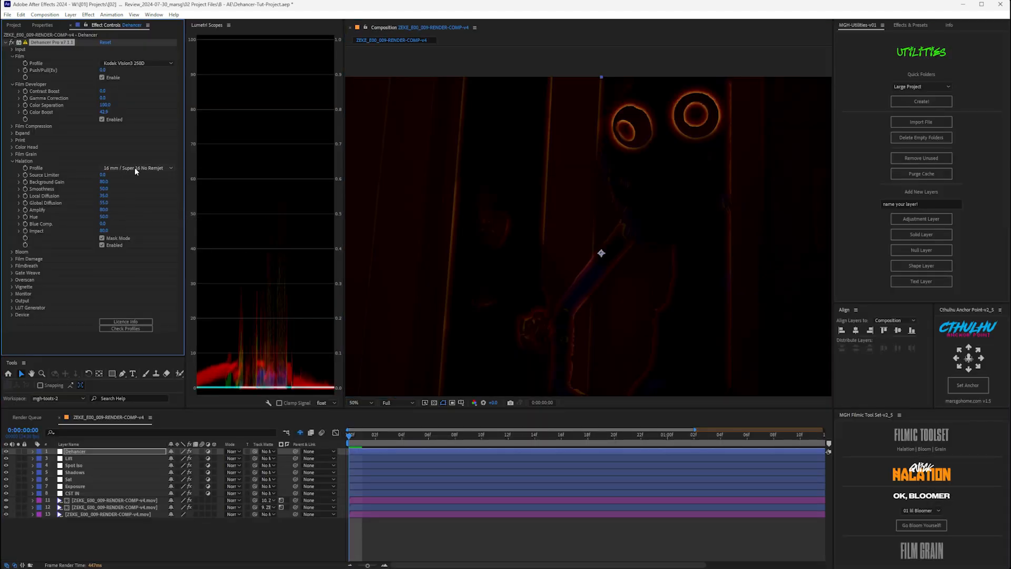
pyautogui.click(102, 239)
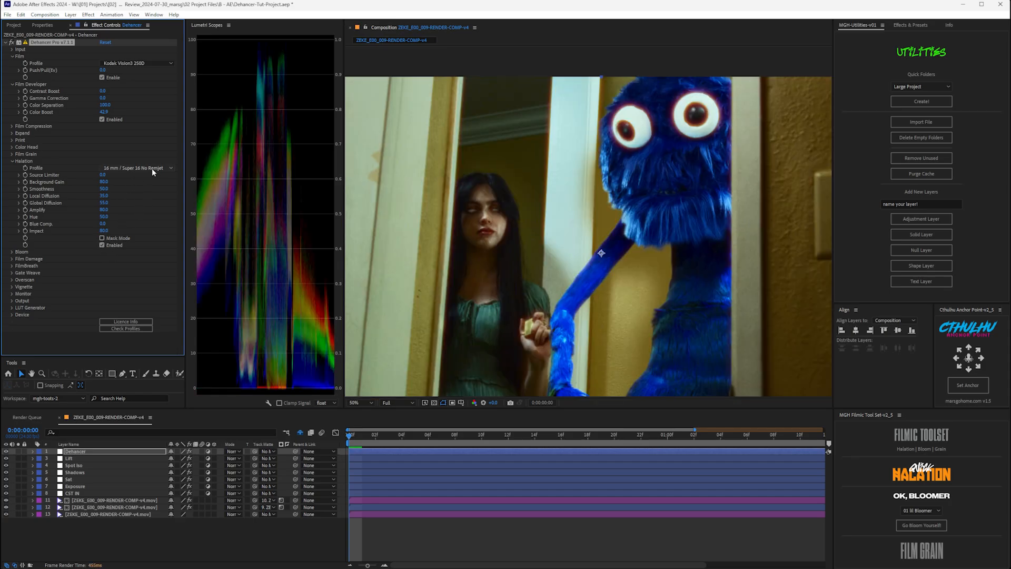
pyautogui.click(151, 169)
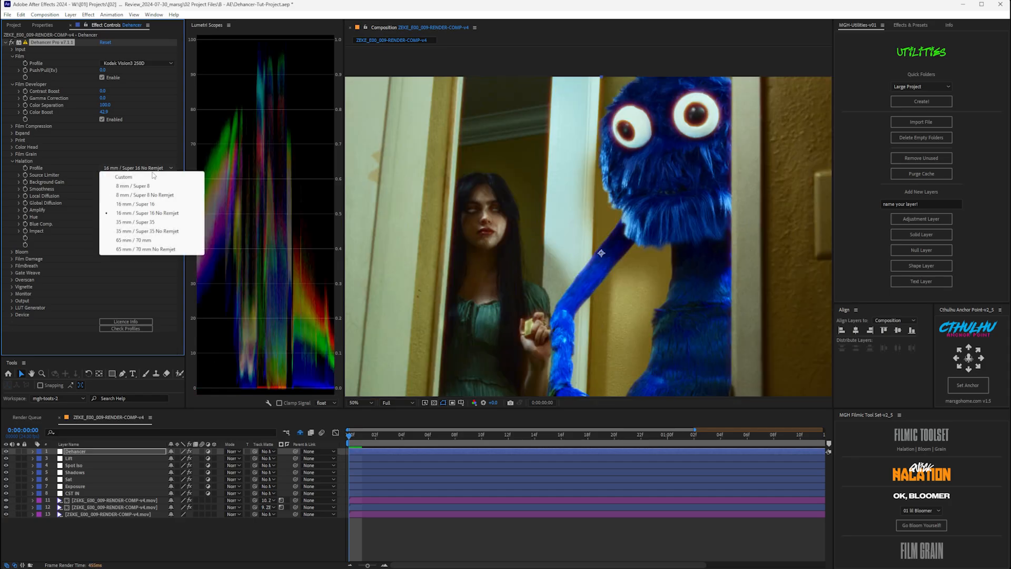
pyautogui.click(147, 240)
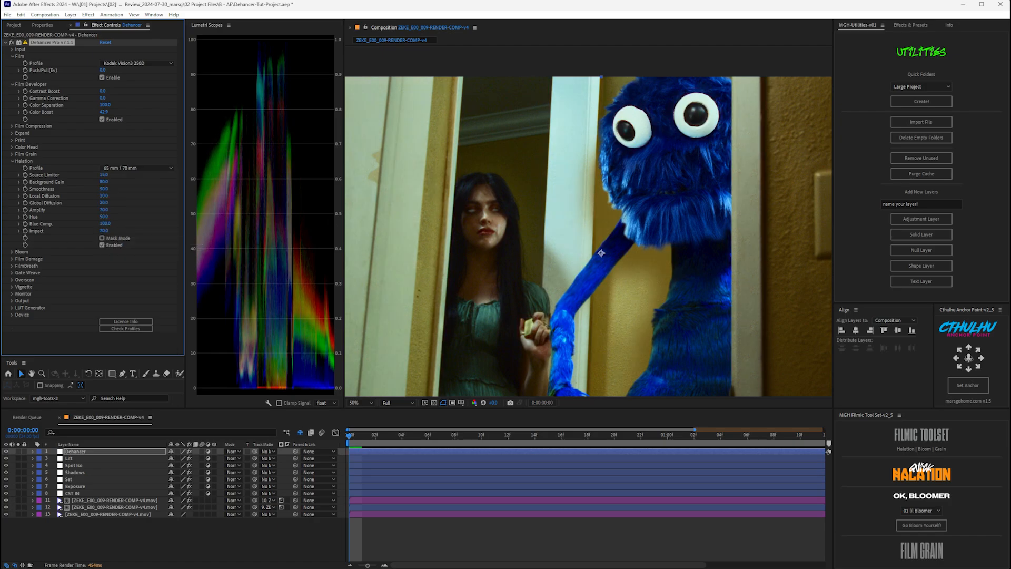
pyautogui.click(22, 251)
# - Enable Bloom and inspect it as a full-screen mask, then turn mask view off
pyautogui.click(102, 244)
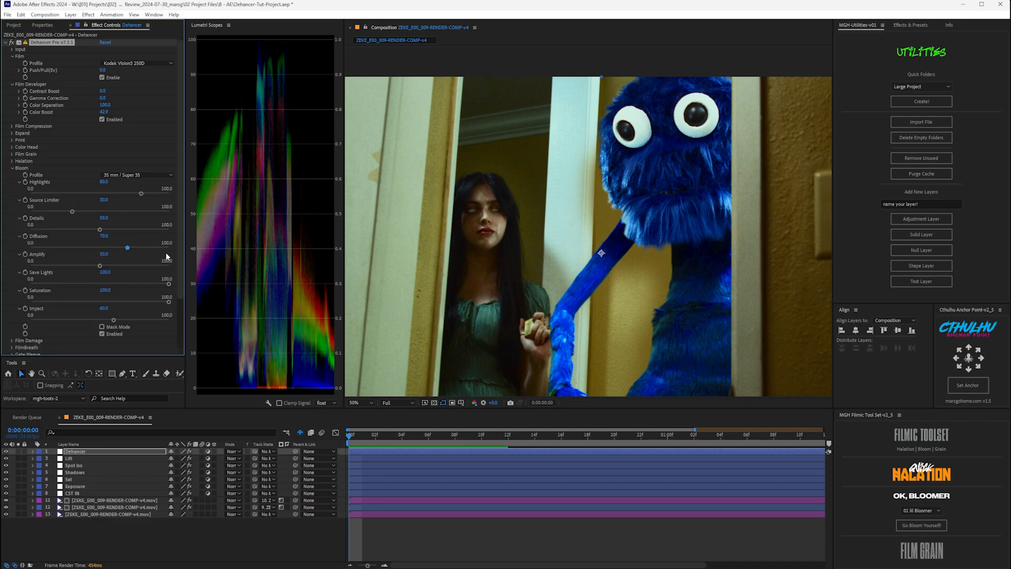
pyautogui.click(102, 327)
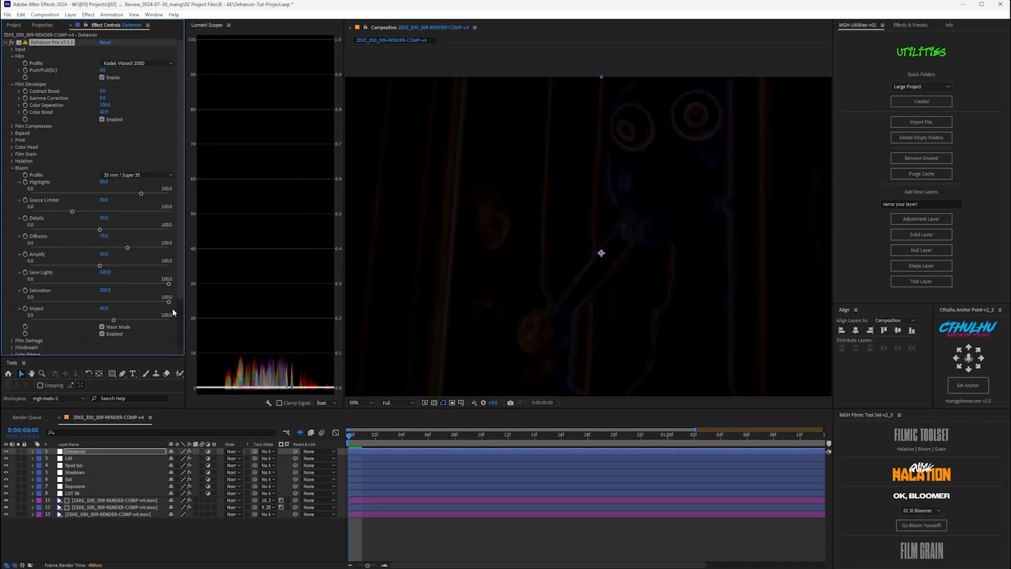
pyautogui.scroll(-2, 568, 195)
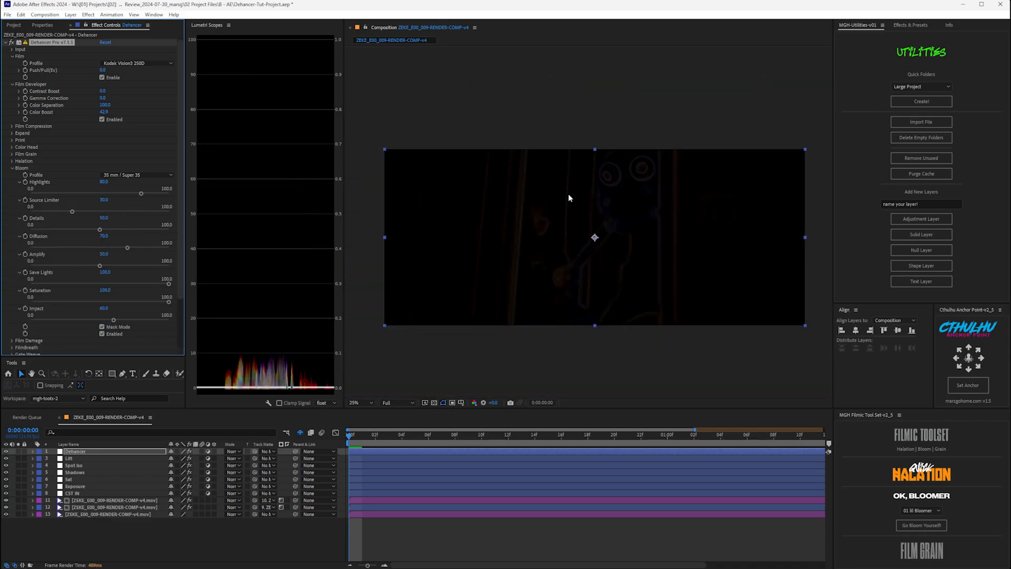
pyautogui.scroll(2, 568, 195)
pyautogui.press('`')
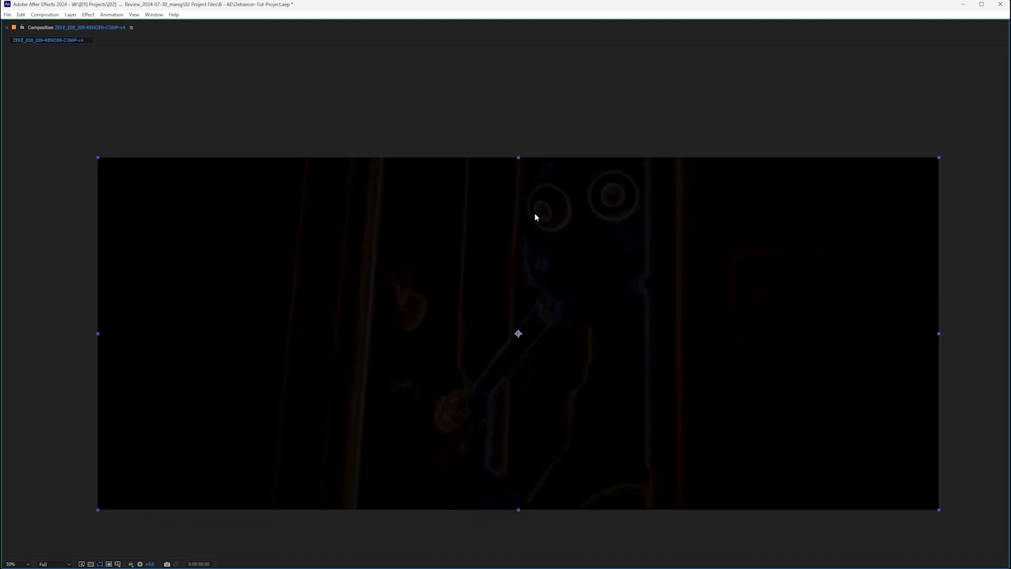
pyautogui.press('`')
pyautogui.click(102, 327)
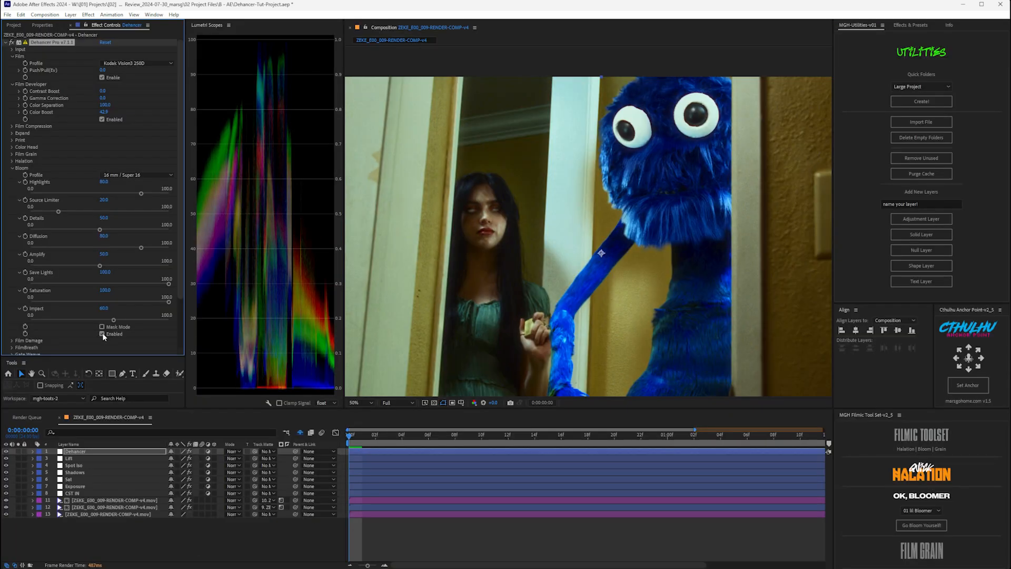
pyautogui.scroll(-2, 547, 199)
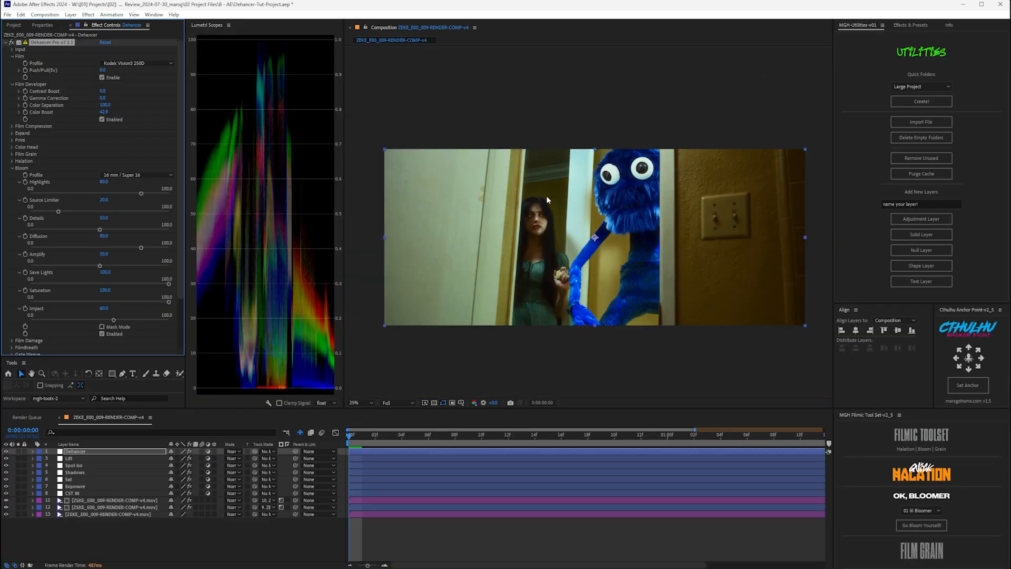
# - Collapse the Bloom sub-sliders and lower Print Exposure to about -0.7 EV
pyautogui.click(20, 182)
pyautogui.click(20, 189)
pyautogui.click(20, 195)
pyautogui.click(20, 203)
pyautogui.click(19, 209)
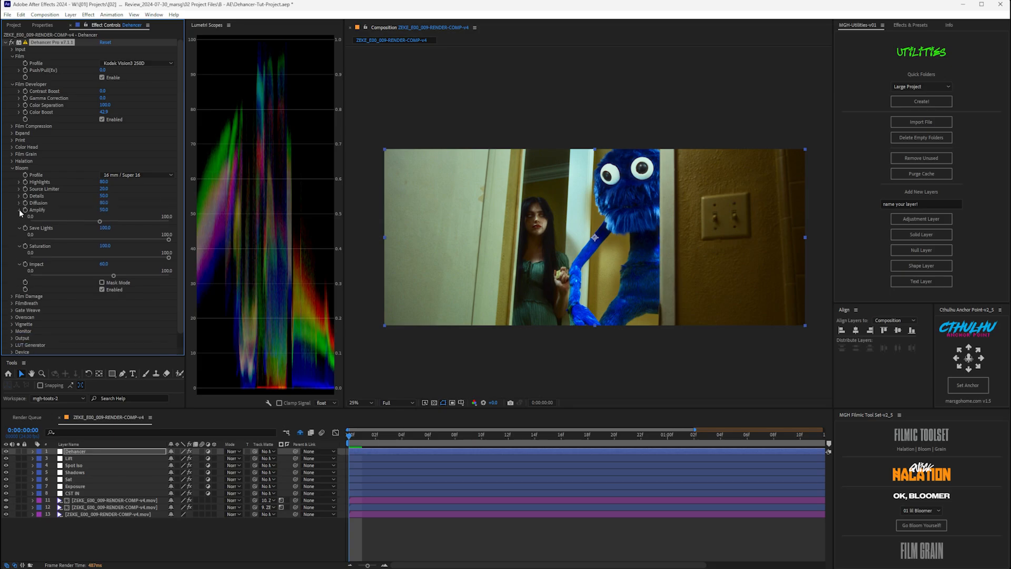
pyautogui.click(19, 217)
pyautogui.click(19, 223)
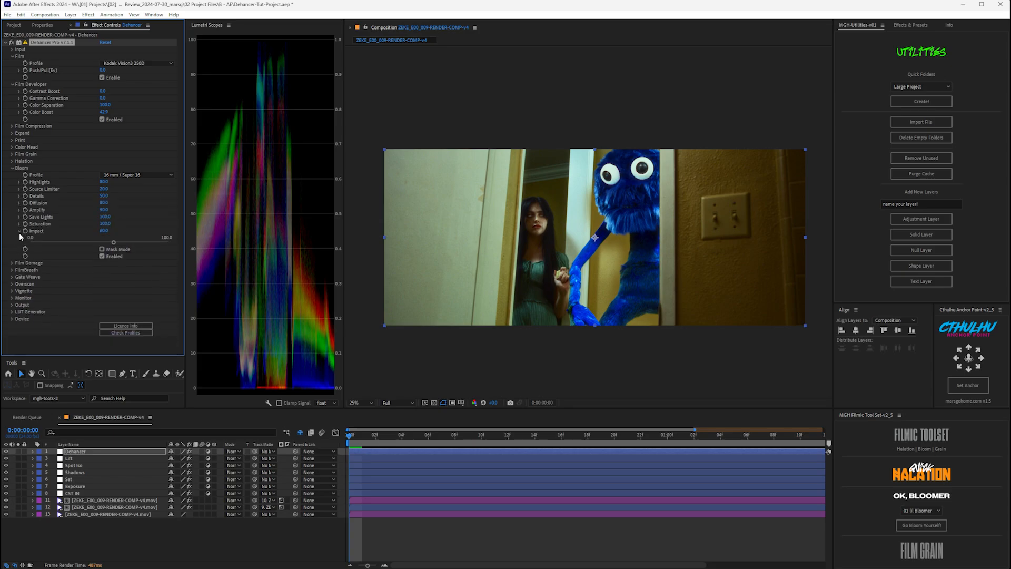
pyautogui.click(19, 230)
pyautogui.click(12, 139)
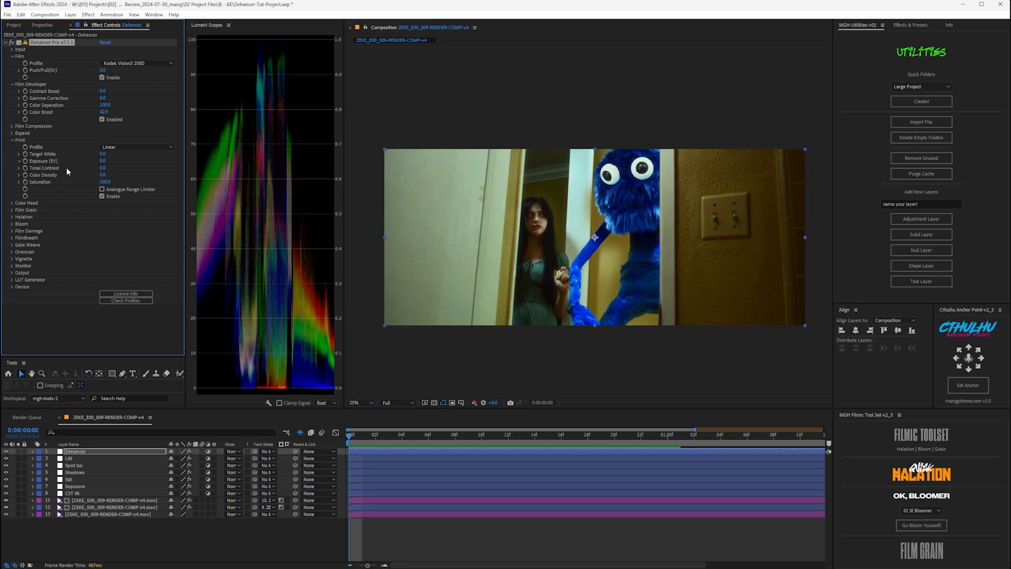
pyautogui.moveTo(102, 172); pyautogui.dragTo(83, 173)
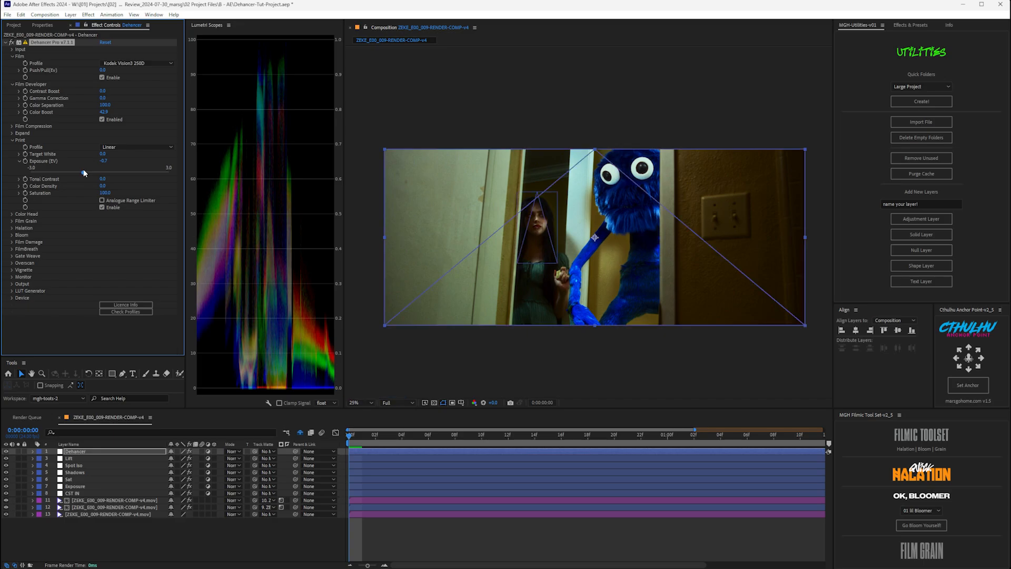
# - Set Color Head Shadows Tone to about 16.7, Midtones Tone -14.9, Highlights Tone 25
pyautogui.click(13, 140)
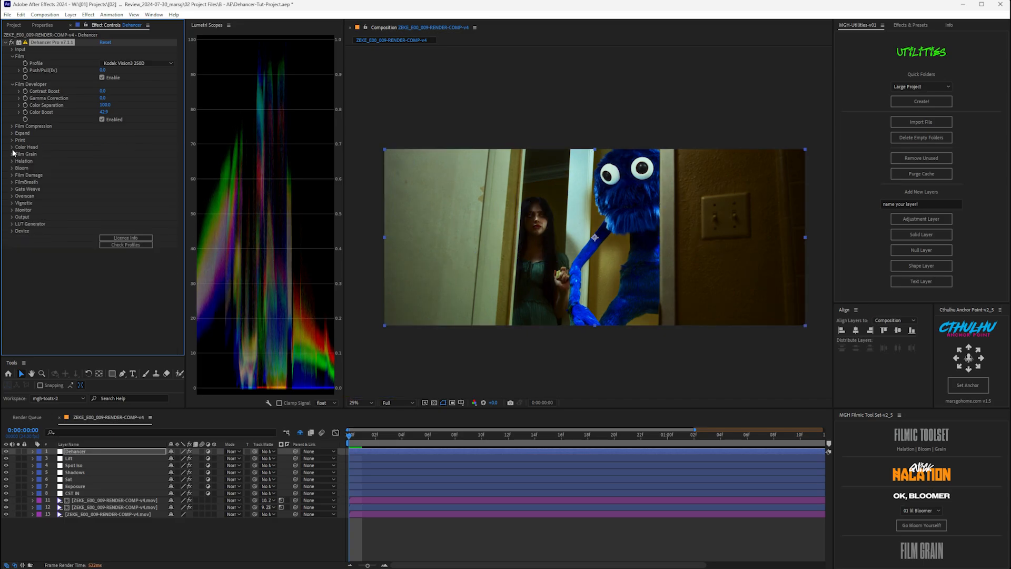
pyautogui.click(12, 147)
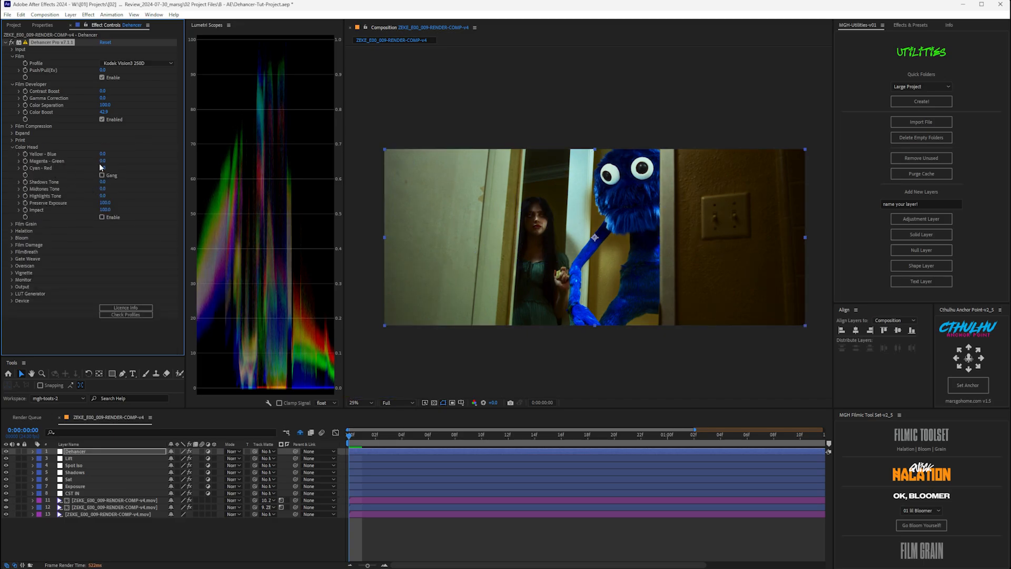
pyautogui.click(19, 181)
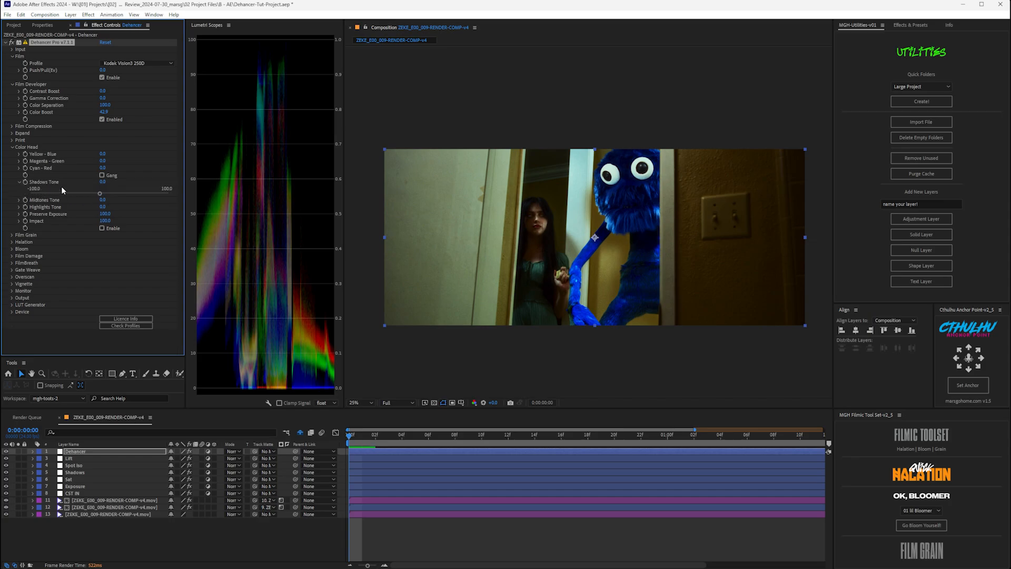
pyautogui.moveTo(101, 196); pyautogui.dragTo(117, 230)
pyautogui.click(19, 200)
pyautogui.click(19, 218)
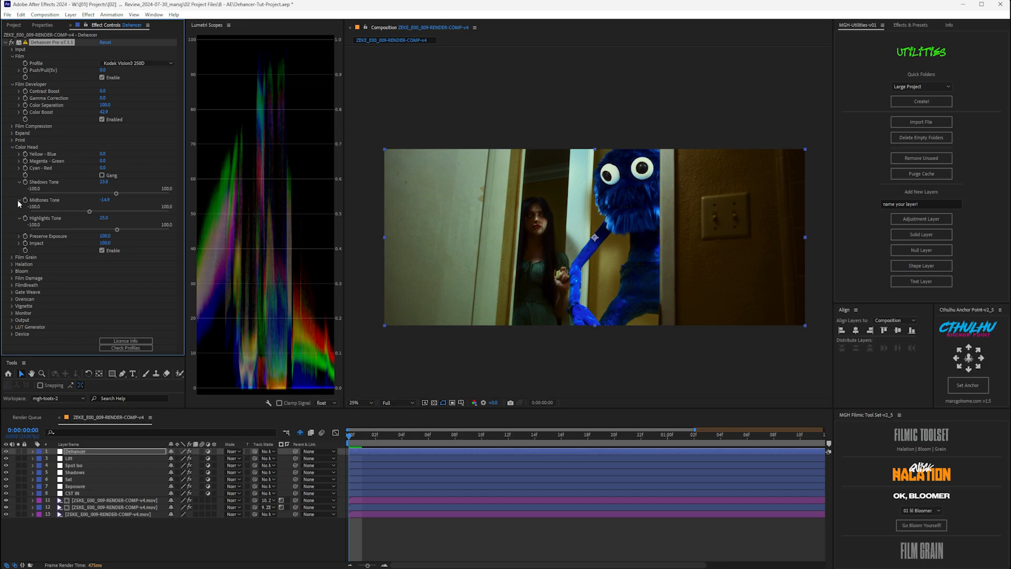
pyautogui.click(19, 182)
pyautogui.click(19, 188)
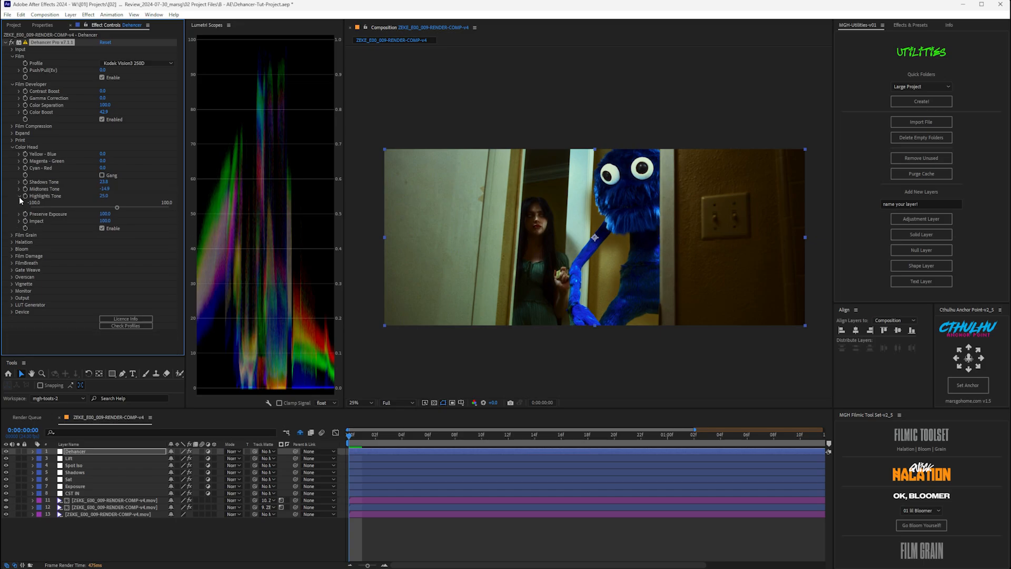
pyautogui.click(19, 196)
# - Turn on Monitor clipping indication and view the graded shot full-screen
pyautogui.click(12, 279)
pyautogui.click(102, 294)
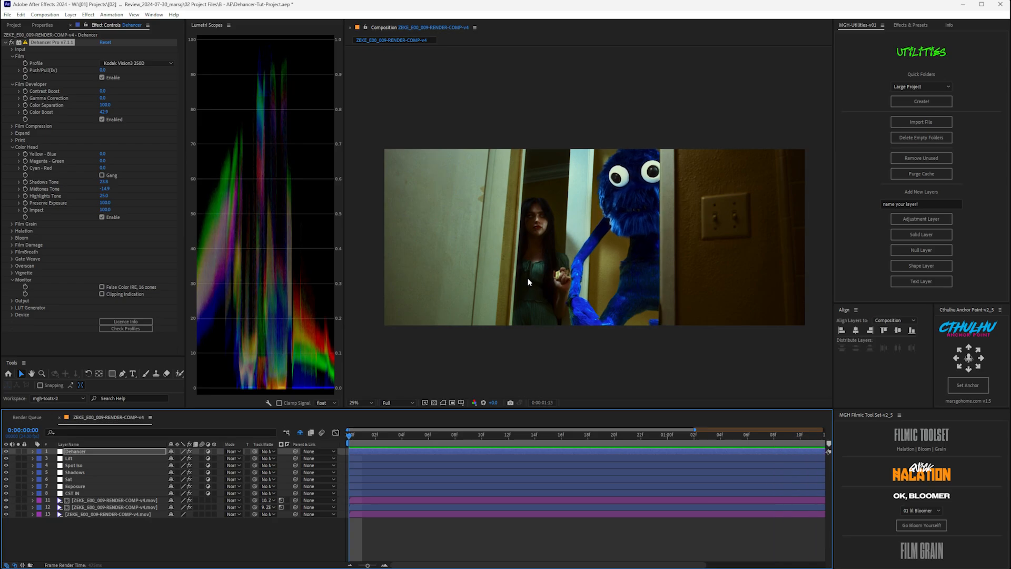
pyautogui.press('`')
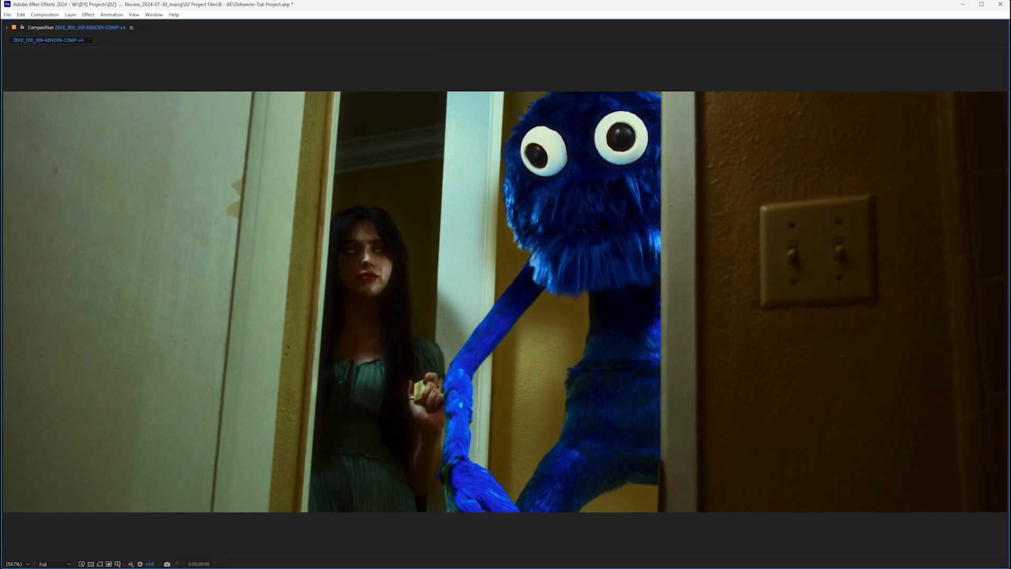